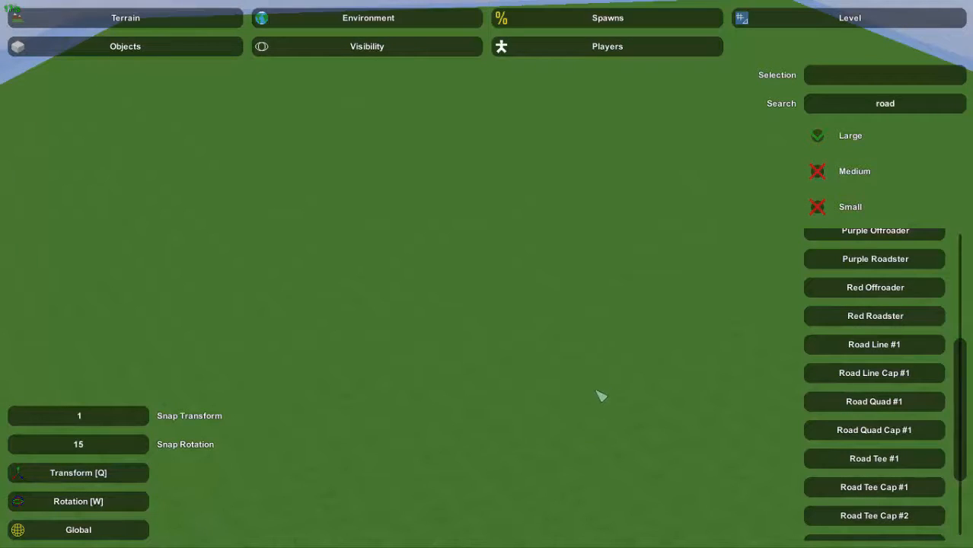
# - Place a Road Line #1 piece and a Road Line Cap #1 piece side by side on the open grass
pyautogui.moveTo(486, 274); pyautogui.dragTo(502, 126, button='right')
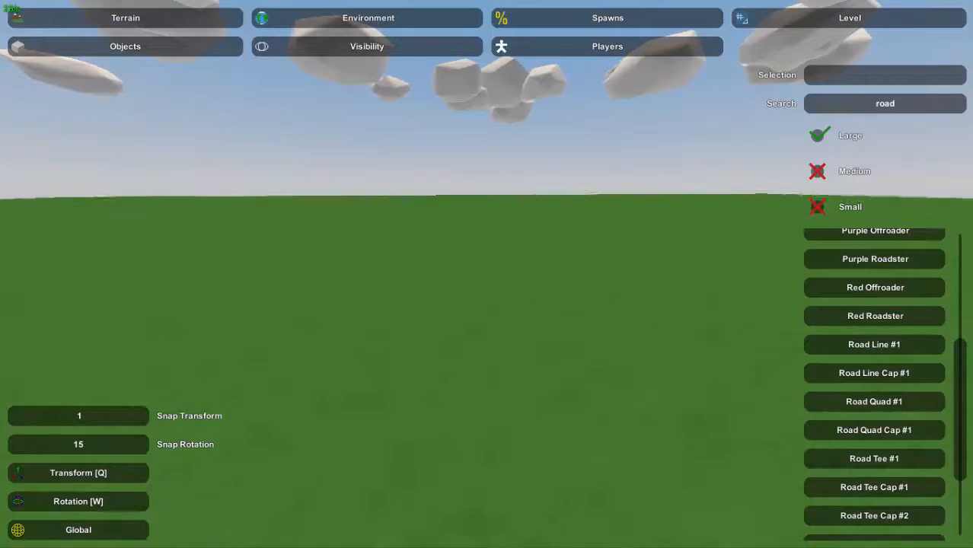
pyautogui.moveTo(486, 274)
pyautogui.mouseDown(button='right')
pyautogui.moveTo(486, 426)
pyautogui.moveTo(493, 282)
pyautogui.mouseUp(button='right')
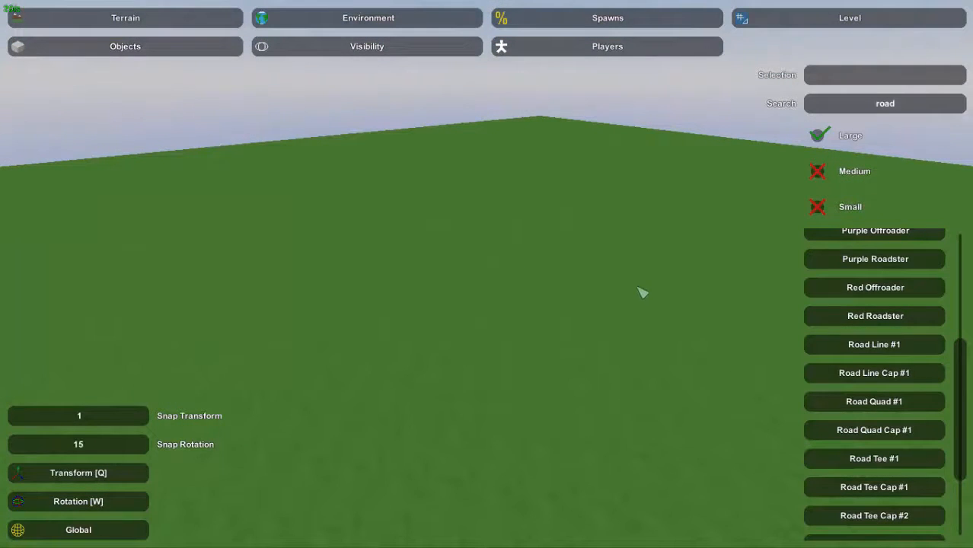
pyautogui.moveTo(487, 274)
pyautogui.mouseDown(button='right')
pyautogui.moveTo(491, 411)
pyautogui.moveTo(533, 286)
pyautogui.moveTo(527, 259)
pyautogui.moveTo(537, 261)
pyautogui.moveTo(493, 263)
pyautogui.moveTo(494, 282)
pyautogui.mouseUp(button='right')
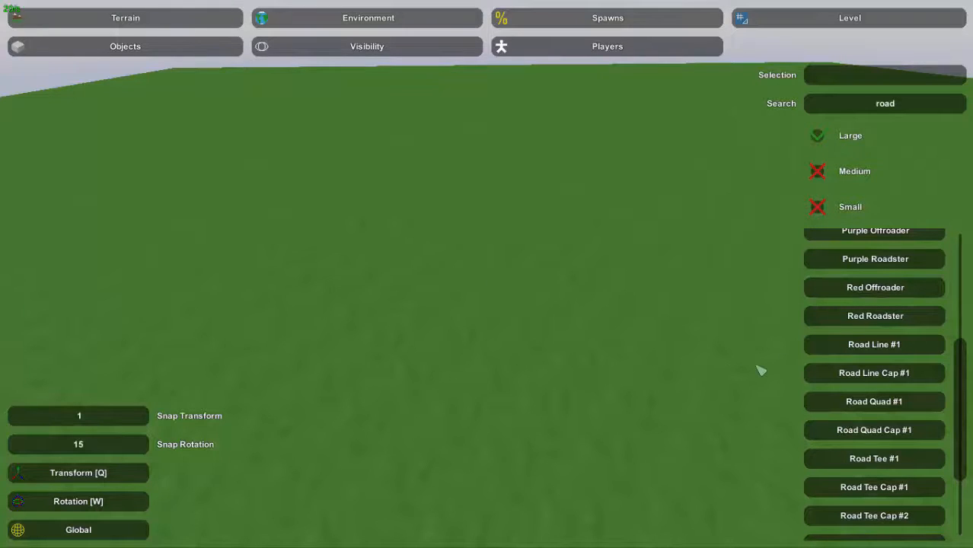
pyautogui.click(869, 348)
pyautogui.click(463, 304)
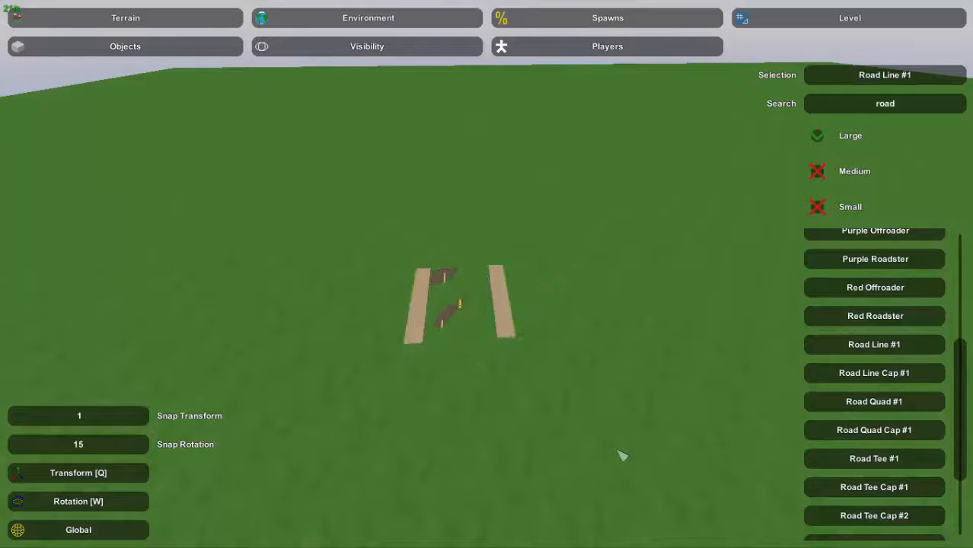
pyautogui.moveTo(620, 456); pyautogui.dragTo(820, 346, button='right')
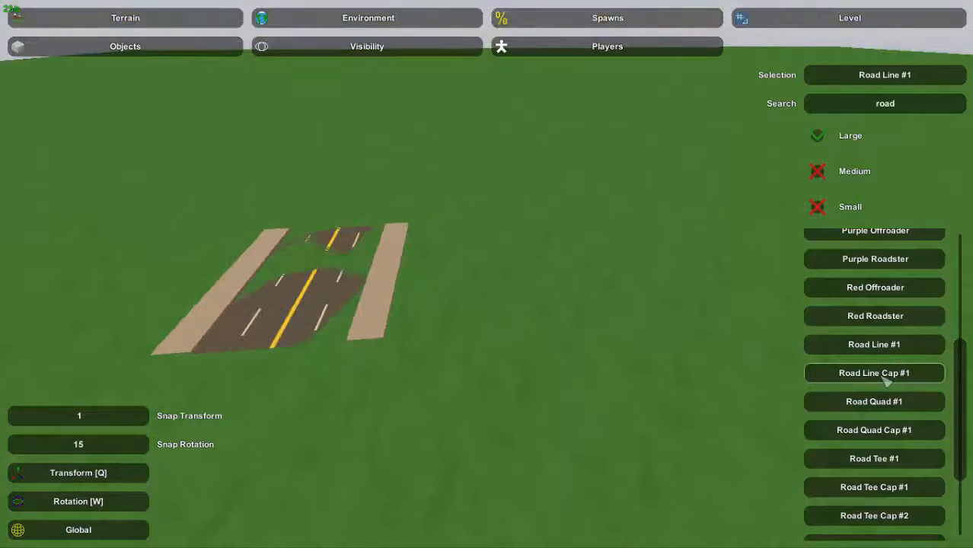
pyautogui.click(522, 292)
# - Place a Road Quad #1 and a Road Quad Cap #1 piece in line with the straight road pieces
pyautogui.click(902, 409)
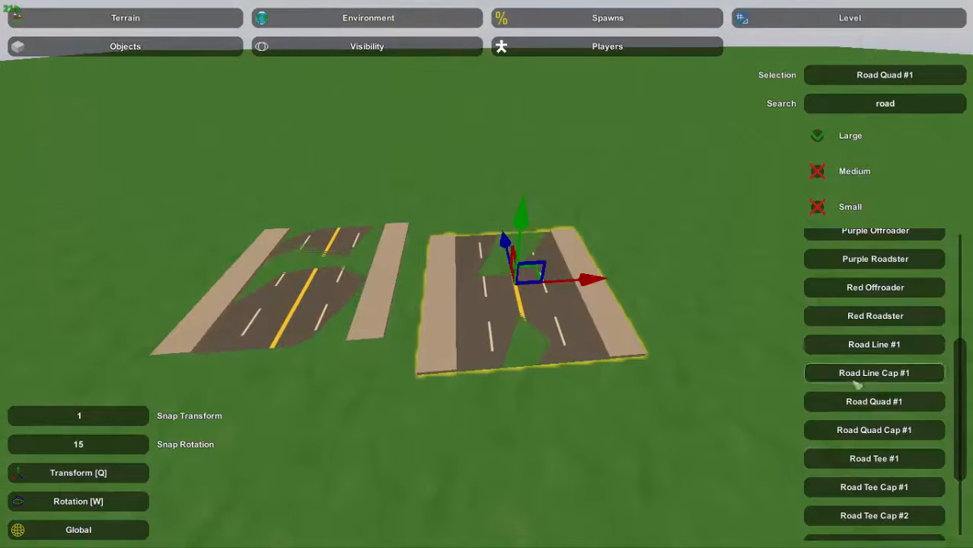
pyautogui.click(762, 288)
pyautogui.press('e')
pyautogui.moveTo(764, 313); pyautogui.dragTo(791, 346, button='right')
pyautogui.moveTo(487, 274); pyautogui.dragTo(535, 231, button='right')
pyautogui.press('s')
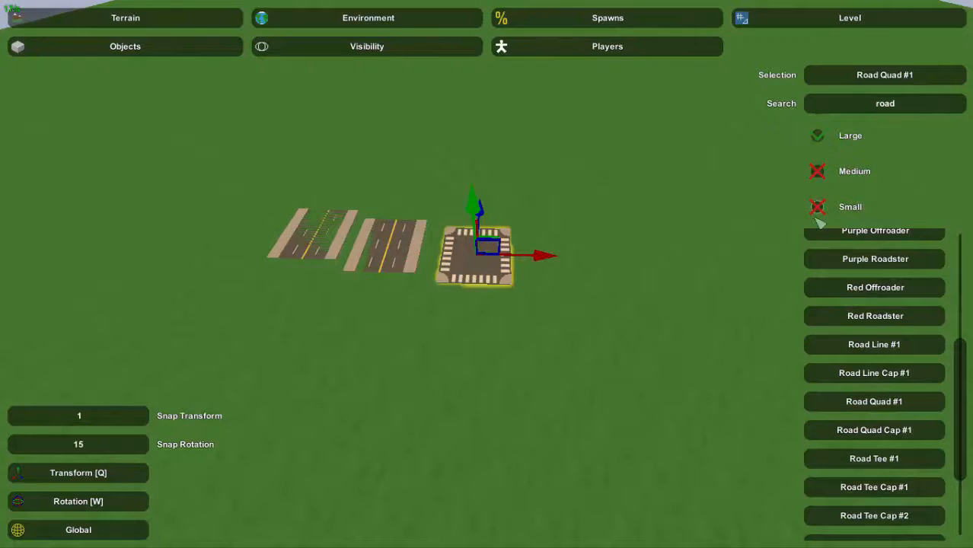
pyautogui.click(895, 432)
pyautogui.press('e')
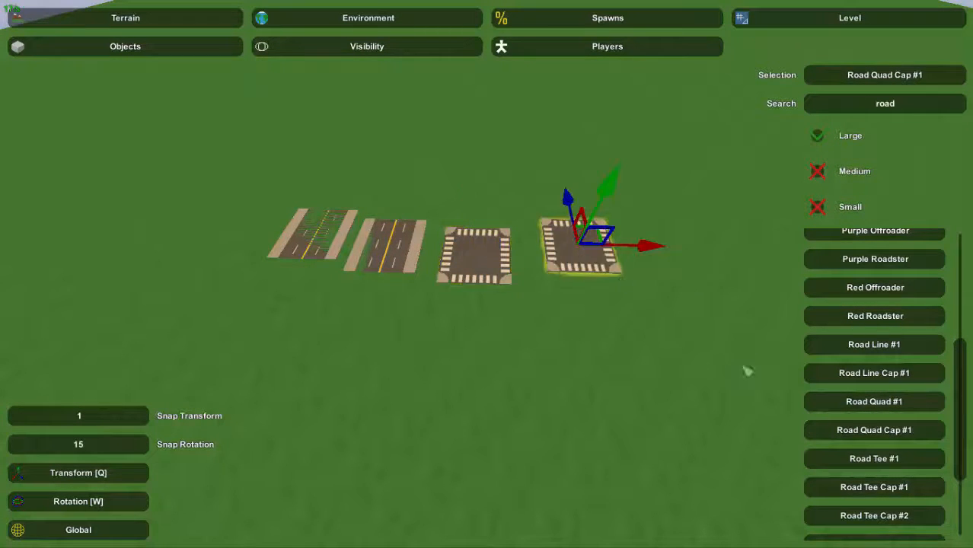
# - Place Road Tee #1, Road Tee Cap #1 and Road Tee Cap #2 pieces in a second row in front of the first
pyautogui.click(874, 461)
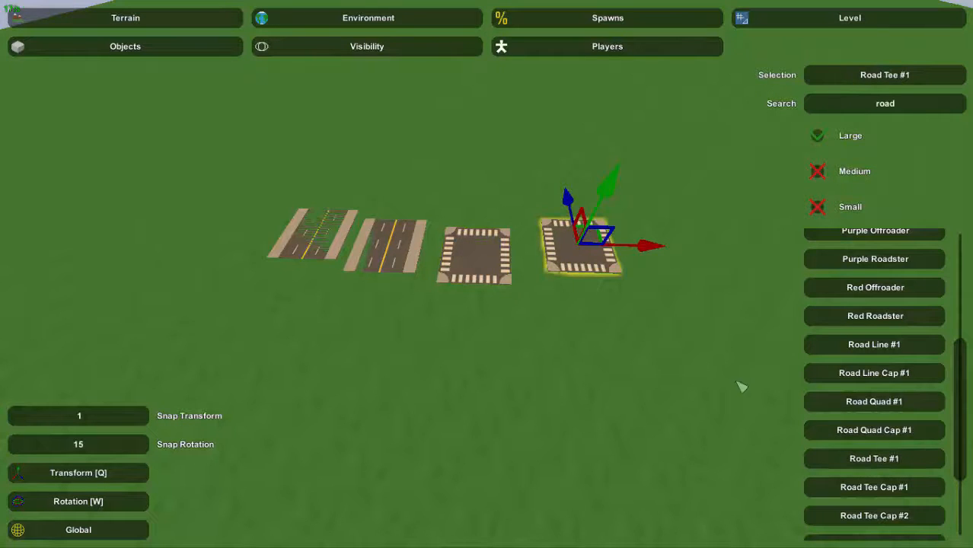
pyautogui.press('e')
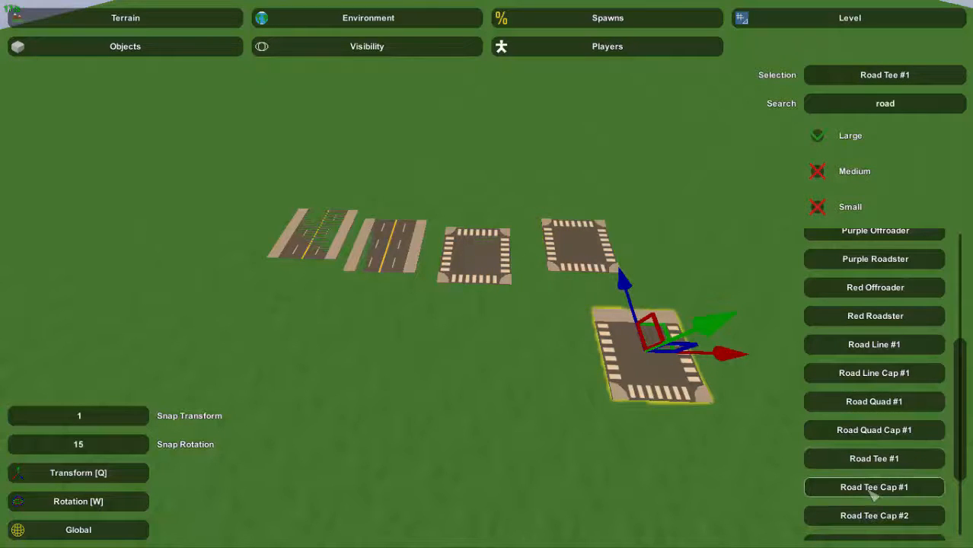
pyautogui.press('e')
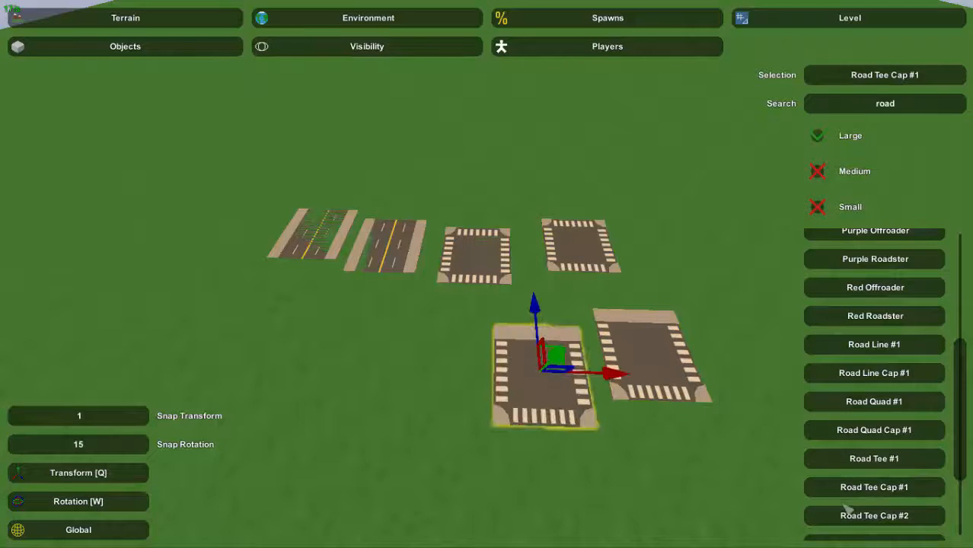
pyautogui.click(874, 515)
pyautogui.press('e')
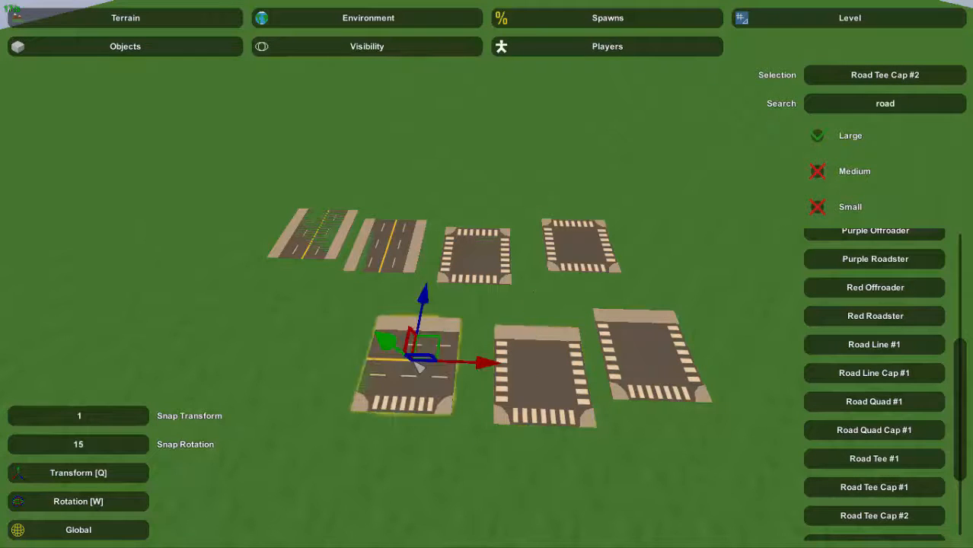
# - Place a Road Turn #1 piece at the end of the second row, beside the Road Tee Cap #2 piece
pyautogui.scroll(-3, 912, 419)
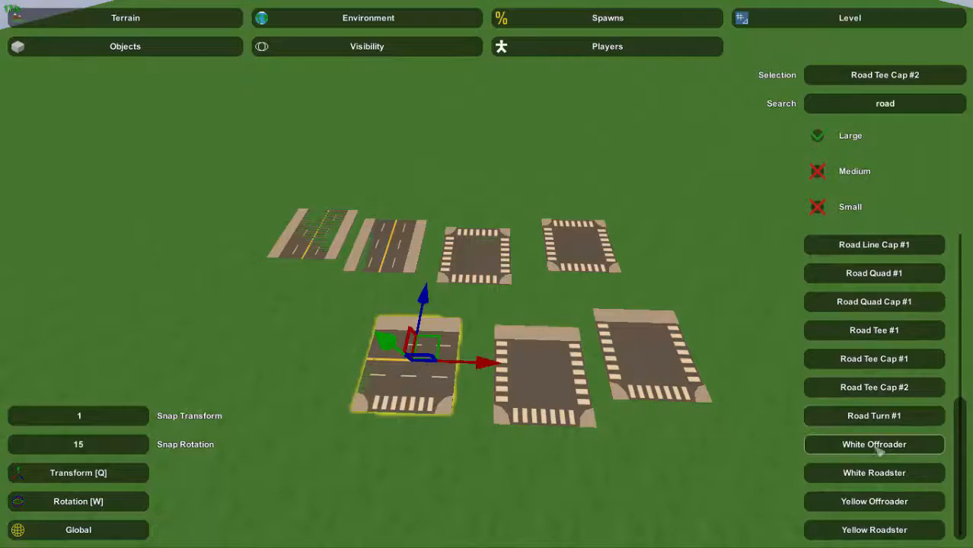
pyautogui.press('w')
pyautogui.press('a')
pyautogui.moveTo(704, 451); pyautogui.dragTo(543, 428, button='right')
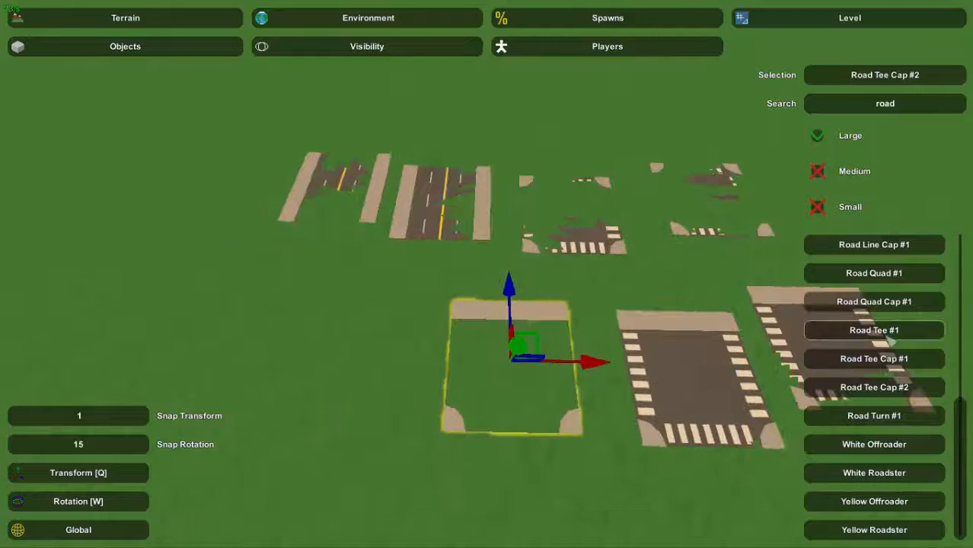
pyautogui.scroll(3, 900, 364)
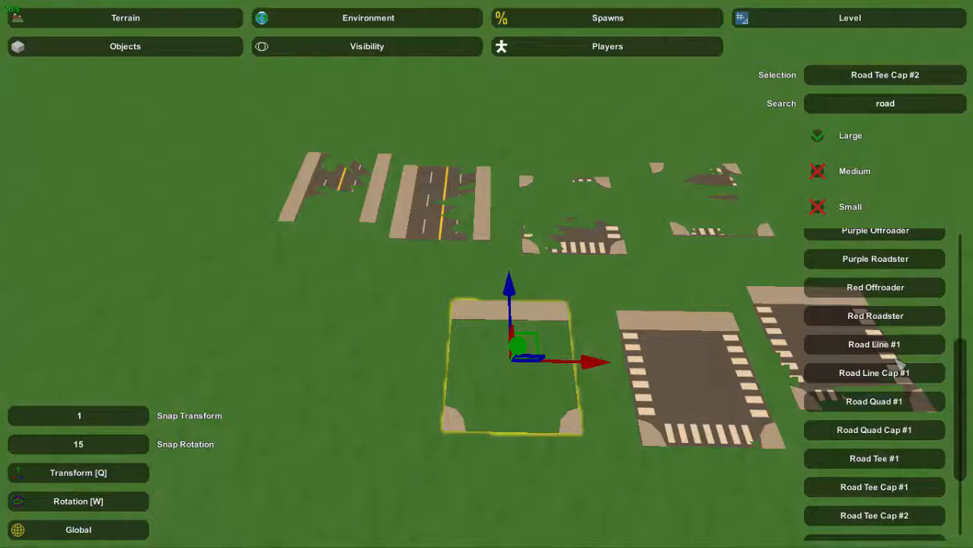
pyautogui.scroll(-2, 900, 384)
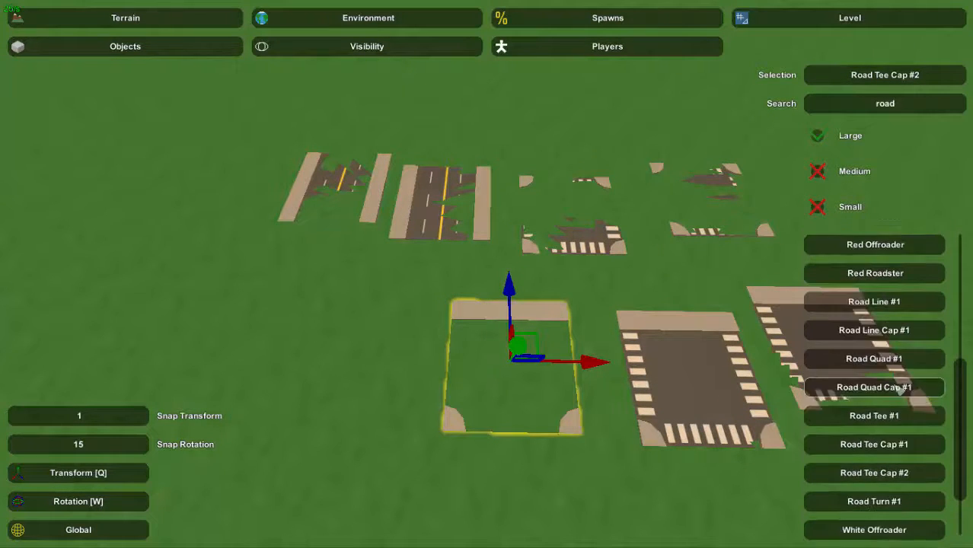
pyautogui.click(896, 472)
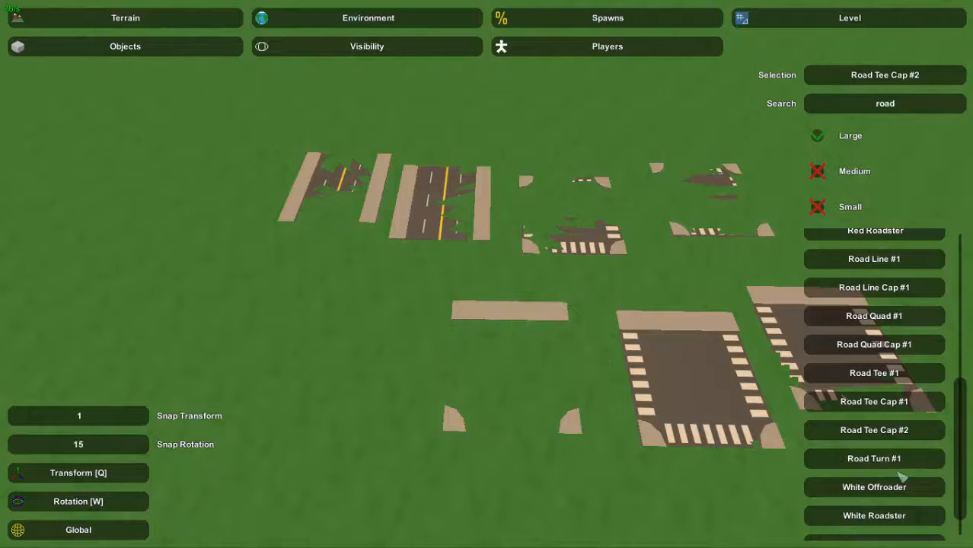
pyautogui.click(889, 463)
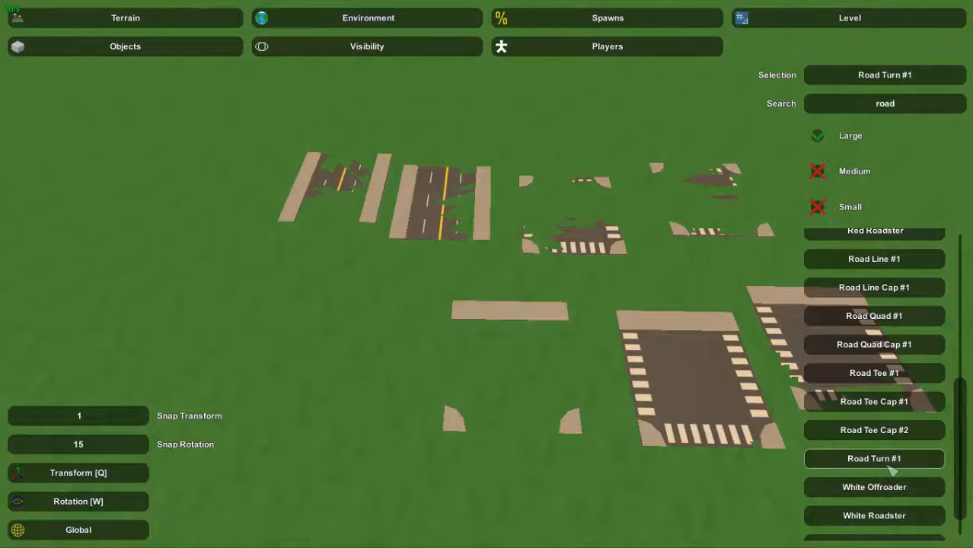
pyautogui.click(359, 342)
# - Select all the placed road pieces together, examine them up close and clear the selection
pyautogui.press('s')
pyautogui.moveTo(224, 202); pyautogui.dragTo(486, 272, button='right')
pyautogui.click(321, 142)
pyautogui.moveTo(318, 140); pyautogui.dragTo(791, 429)
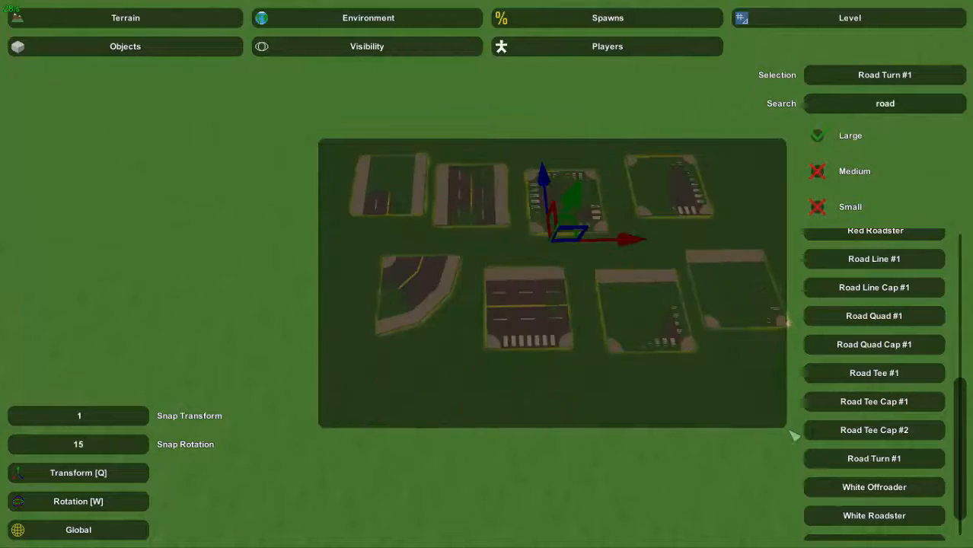
pyautogui.press('w')
pyautogui.moveTo(790, 430); pyautogui.dragTo(486, 274, button='right')
pyautogui.press('w')
pyautogui.press('s')
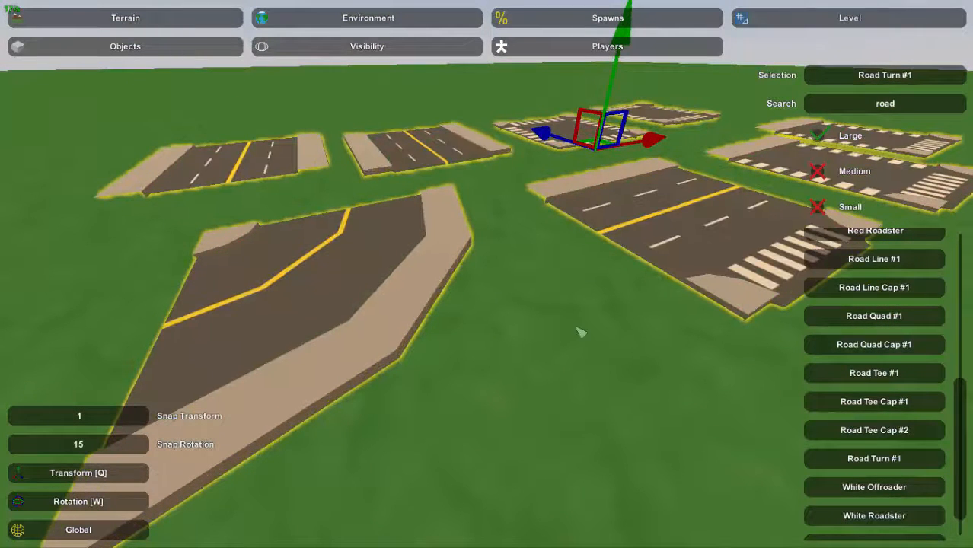
pyautogui.click(555, 377)
# - Duplicate a straight road piece and move the copy onto open grass away from the rows
pyautogui.press('w')
pyautogui.moveTo(555, 377); pyautogui.dragTo(493, 282, button='right')
pyautogui.press('a')
pyautogui.press('s')
pyautogui.click(466, 294)
pyautogui.press('w')
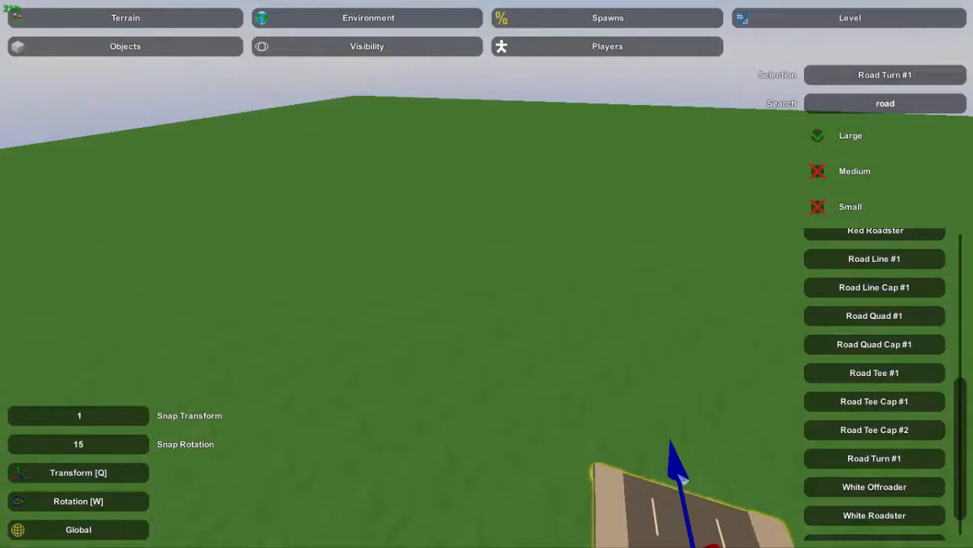
pyautogui.moveTo(680, 478); pyautogui.dragTo(589, 78)
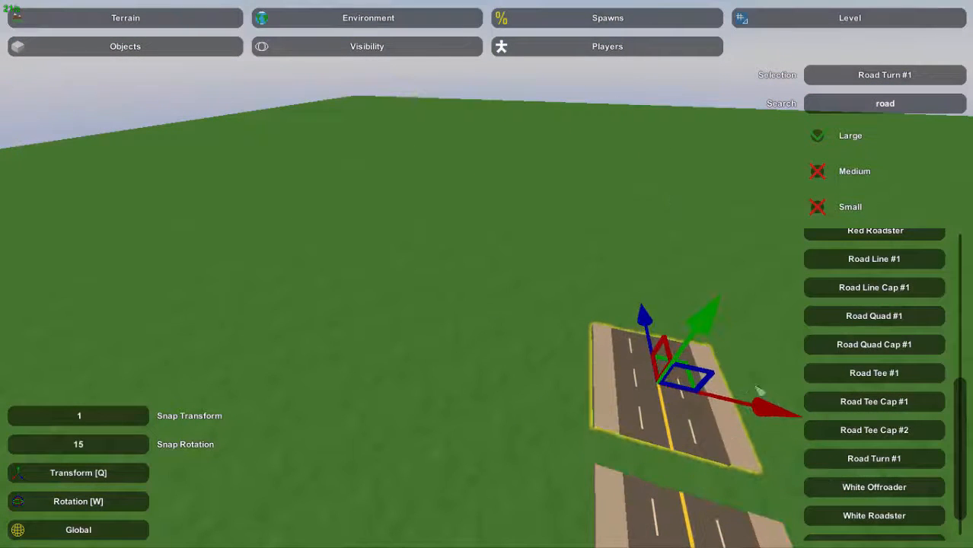
pyautogui.moveTo(772, 412); pyautogui.dragTo(469, 379)
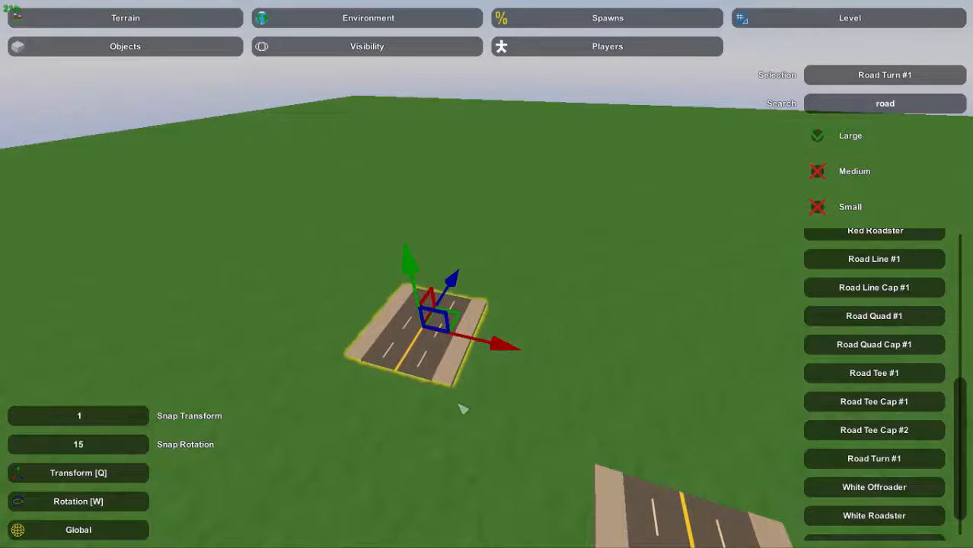
# - Move the copied straight road piece back beside the sample rows and delete it
pyautogui.moveTo(458, 405); pyautogui.dragTo(701, 321, button='right')
pyautogui.press('w')
pyautogui.press('w')
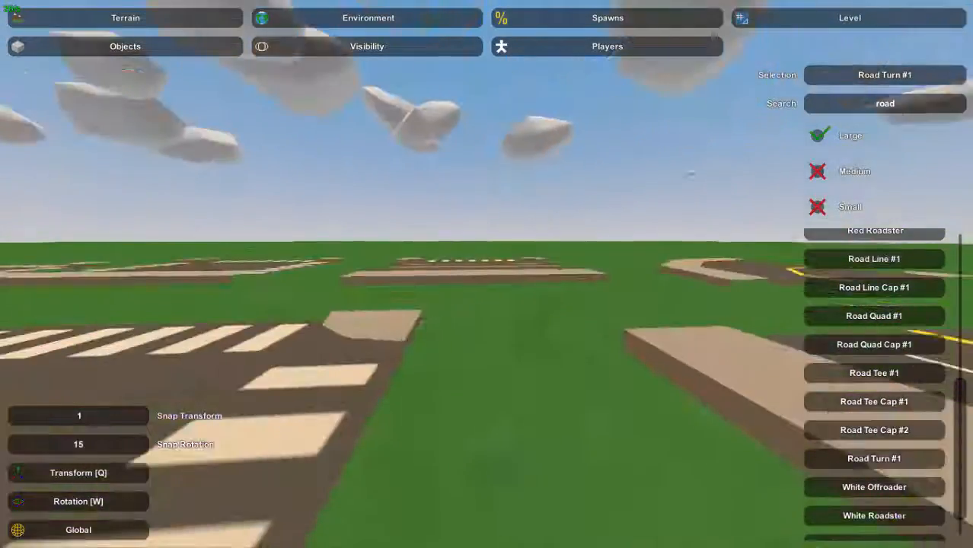
pyautogui.press('s')
pyautogui.moveTo(411, 221); pyautogui.dragTo(491, 279, button='right')
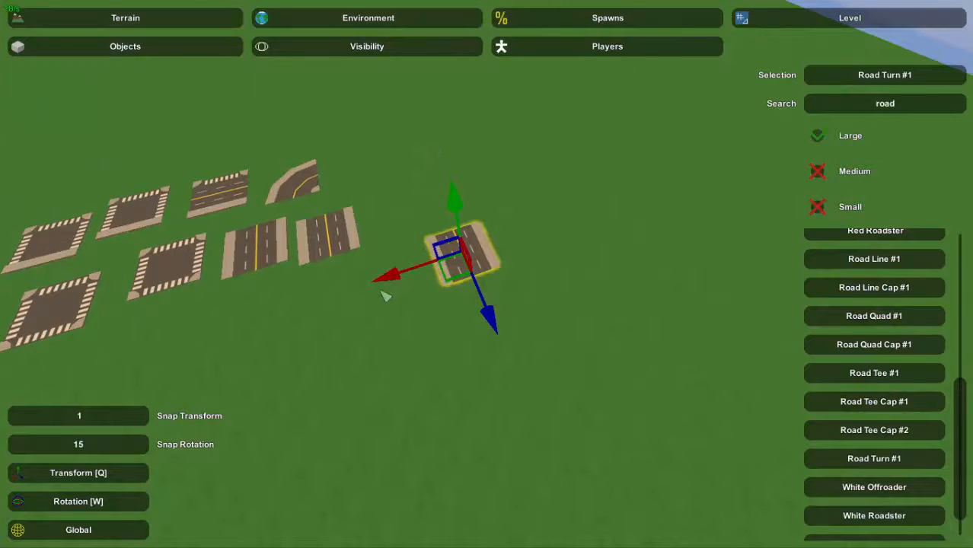
pyautogui.moveTo(389, 283); pyautogui.dragTo(275, 333)
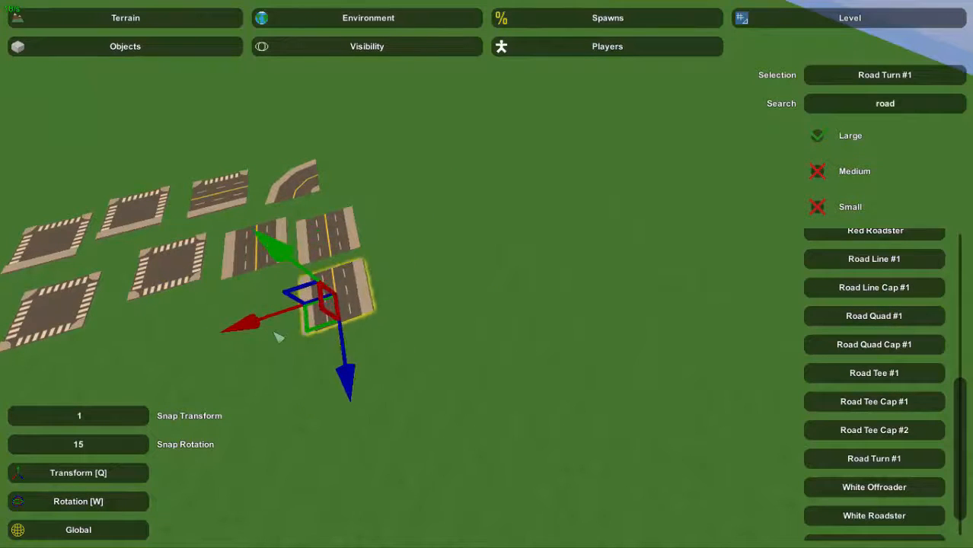
pyautogui.press('Delete')
# - Select all the sample road pieces and move them together toward the edge of the map
pyautogui.moveTo(418, 364); pyautogui.dragTo(463, 245, button='right')
pyautogui.press('w')
pyautogui.press('s')
pyautogui.moveTo(403, 171); pyautogui.dragTo(591, 409)
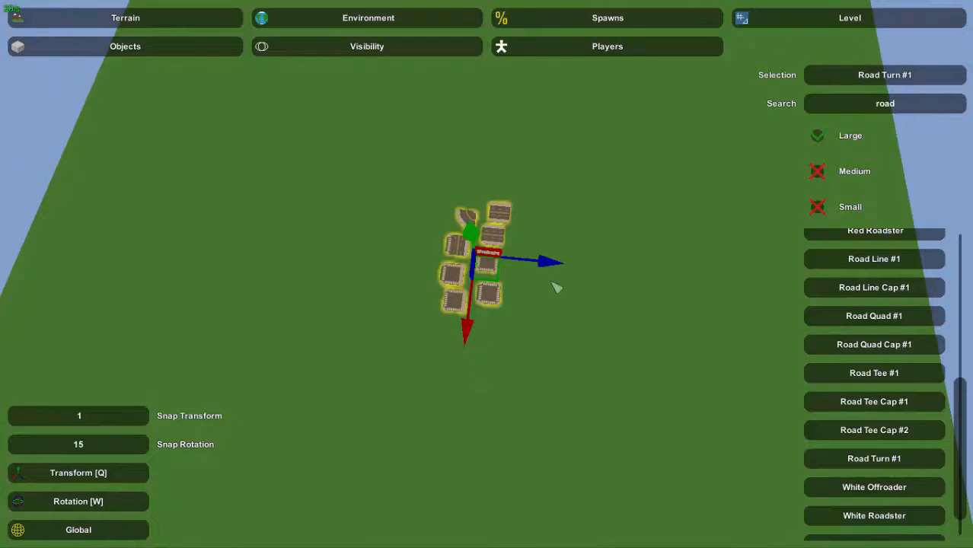
pyautogui.moveTo(551, 266); pyautogui.dragTo(263, 235)
pyautogui.click(254, 307)
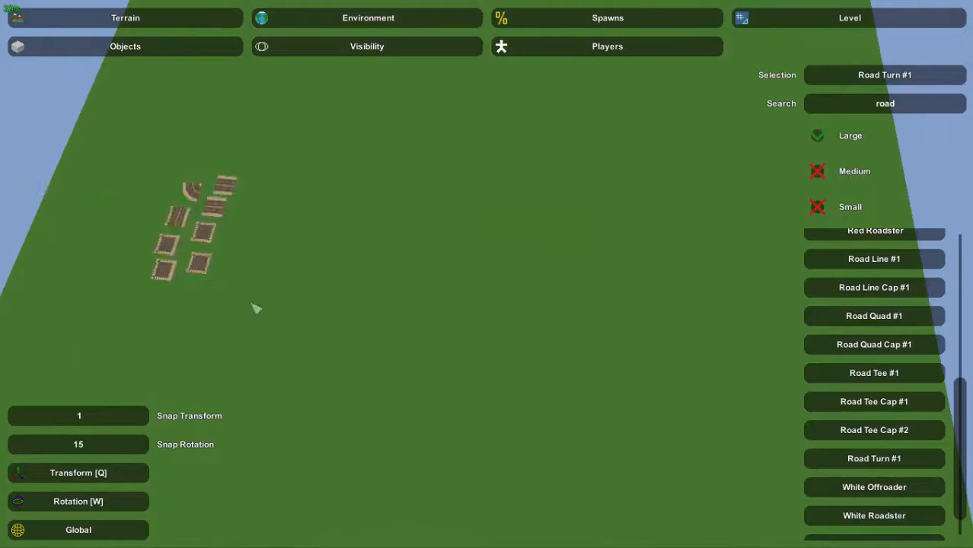
# - Duplicate a straight road piece from the samples and move the copy across the map onto open ground
pyautogui.moveTo(255, 308); pyautogui.dragTo(172, 292, button='right')
pyautogui.press('w')
pyautogui.press('w')
pyautogui.press('w')
pyautogui.press('w')
pyautogui.press('s')
pyautogui.moveTo(487, 274); pyautogui.dragTo(435, 257, button='right')
pyautogui.press('s')
pyautogui.click(543, 284)
pyautogui.press('s')
pyautogui.moveTo(543, 285); pyautogui.dragTo(487, 276, button='right')
pyautogui.press('s')
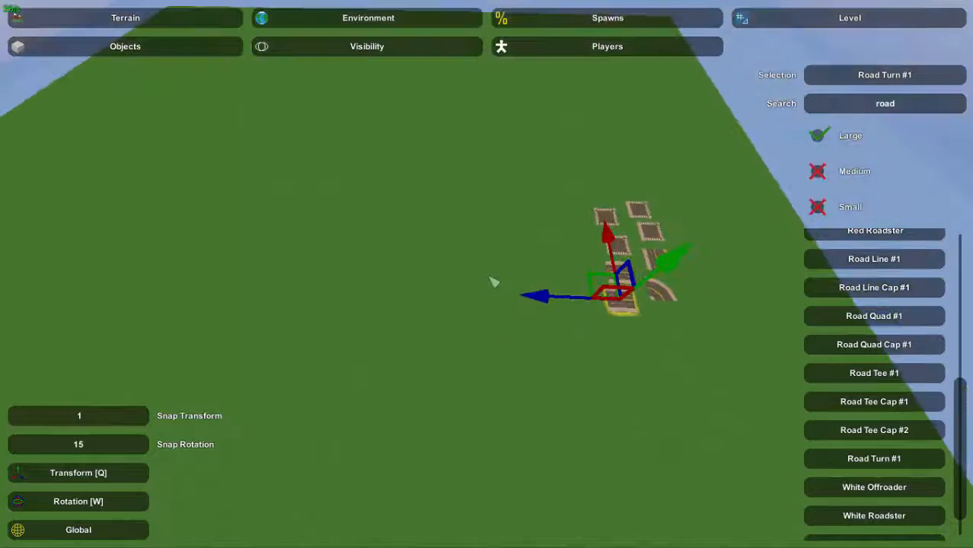
pyautogui.moveTo(546, 303); pyautogui.dragTo(222, 297)
pyautogui.click(341, 304)
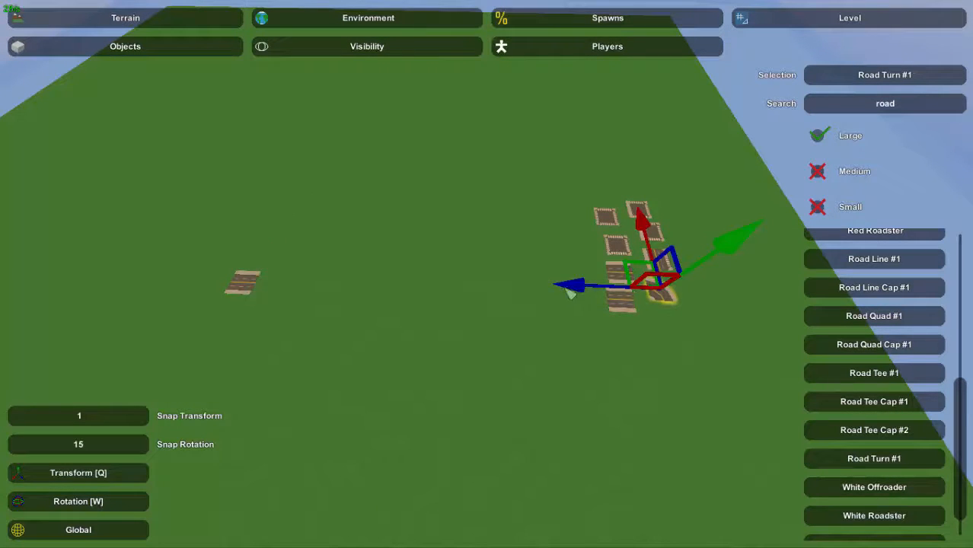
# - Duplicate the road turn and the four-way crossing, moving both copies across to the copied straight road
pyautogui.moveTo(569, 293); pyautogui.dragTo(191, 272)
pyautogui.click(525, 320)
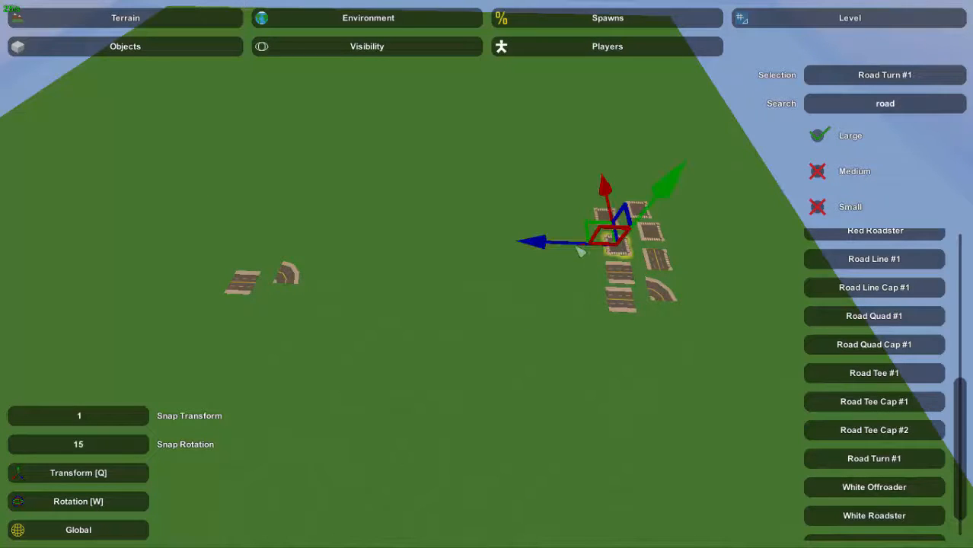
pyautogui.moveTo(542, 243); pyautogui.dragTo(174, 254)
pyautogui.click(411, 274)
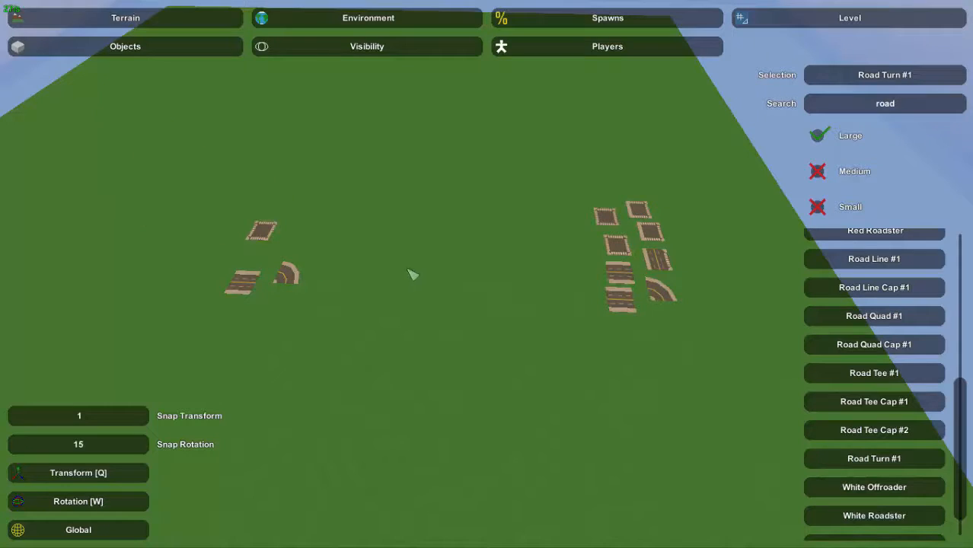
# - Duplicate the T-intersection at the far end of the samples and move the copy across near the other copies
pyautogui.click(639, 212)
pyautogui.click(641, 219)
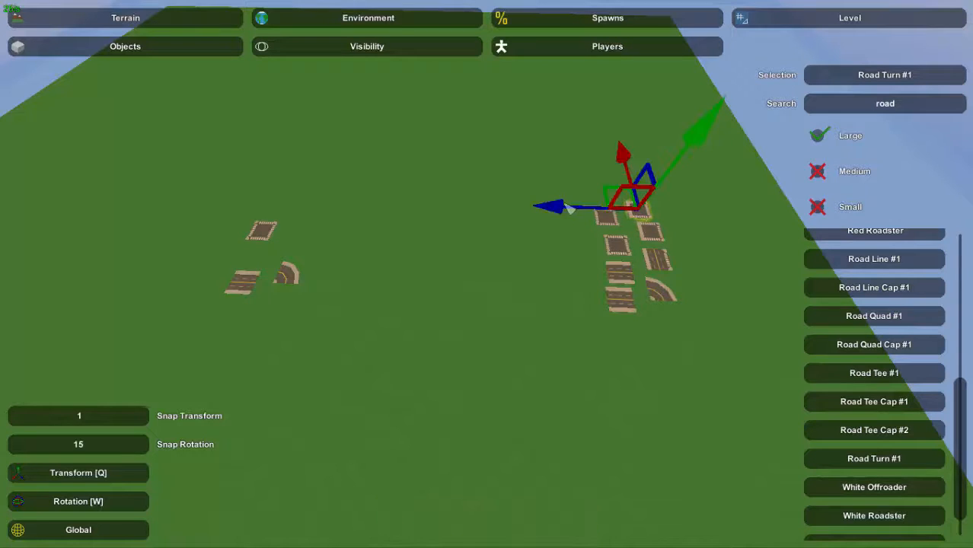
pyautogui.moveTo(570, 209); pyautogui.dragTo(230, 230)
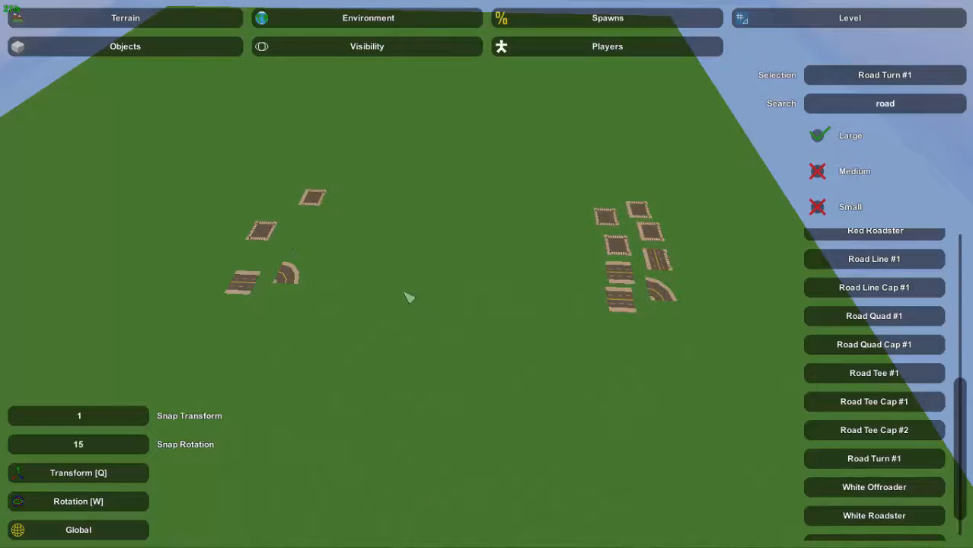
# - Move the copied four-way crossing away from the other copied road pieces onto open ground
pyautogui.moveTo(410, 298); pyautogui.dragTo(163, 293, button='right')
pyautogui.press('w')
pyautogui.press('w')
pyautogui.press('d')
pyautogui.press('s')
pyautogui.moveTo(487, 274); pyautogui.dragTo(503, 343, button='right')
pyautogui.press('s')
pyautogui.click(523, 393)
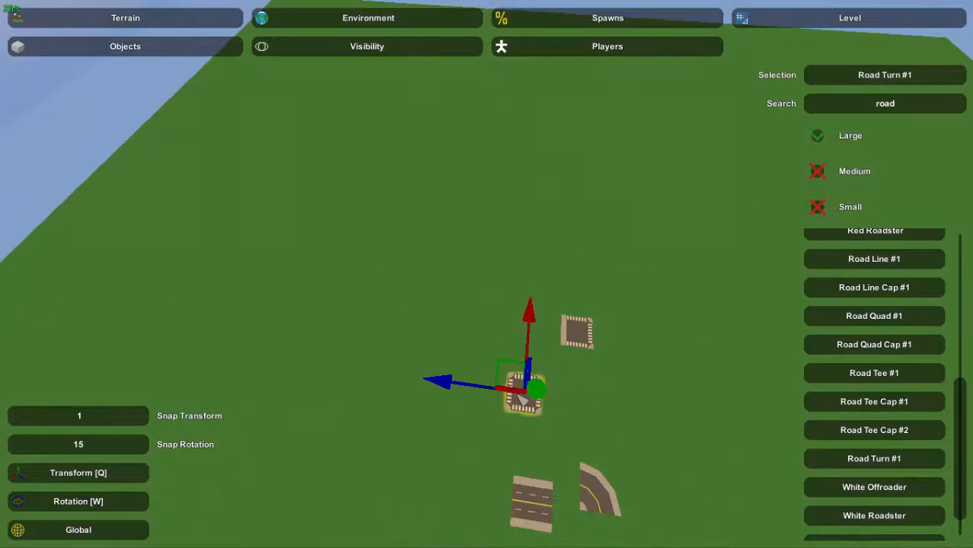
pyautogui.moveTo(530, 316); pyautogui.dragTo(546, 241)
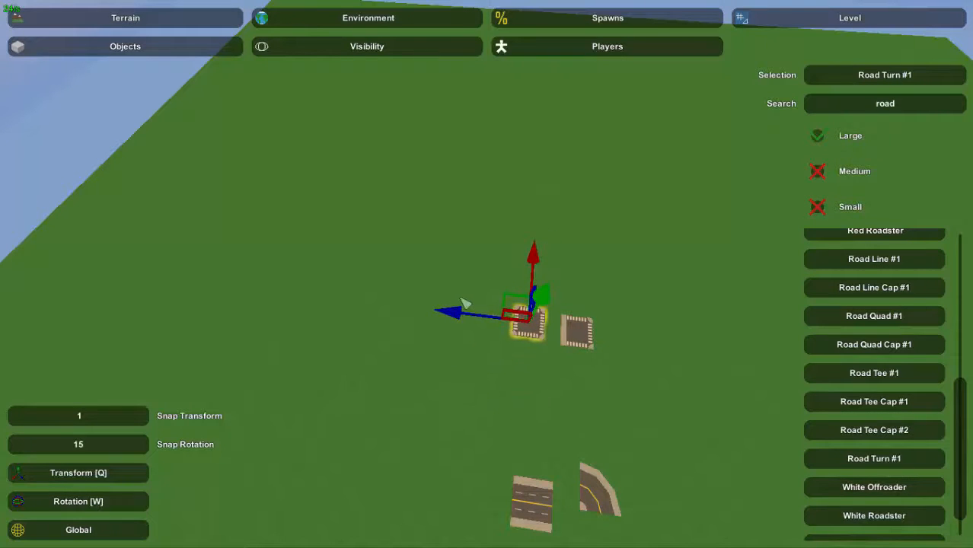
pyautogui.moveTo(450, 315); pyautogui.dragTo(249, 310)
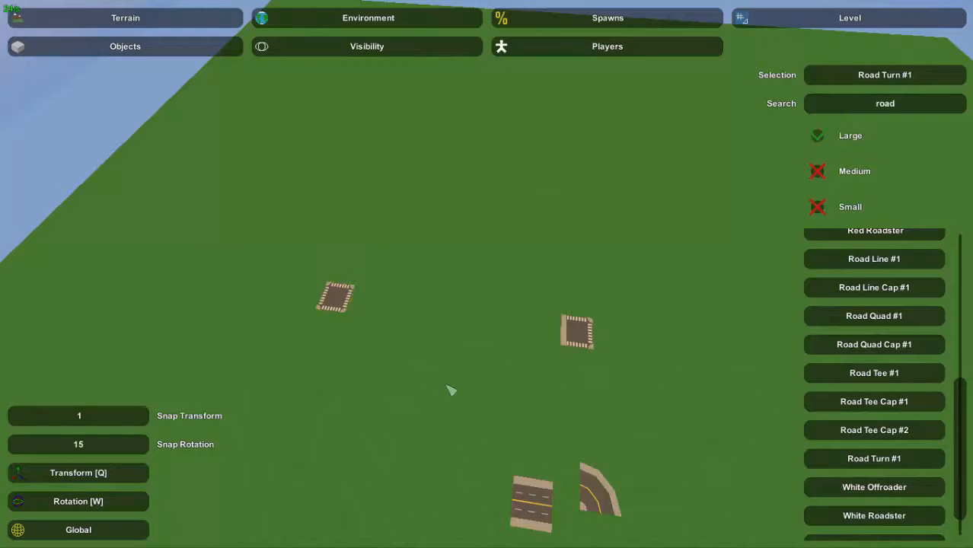
# - Move the copied straight road across the map until it sits beside the four-way crossing
pyautogui.press('w')
pyautogui.moveTo(447, 386); pyautogui.dragTo(441, 450, button='right')
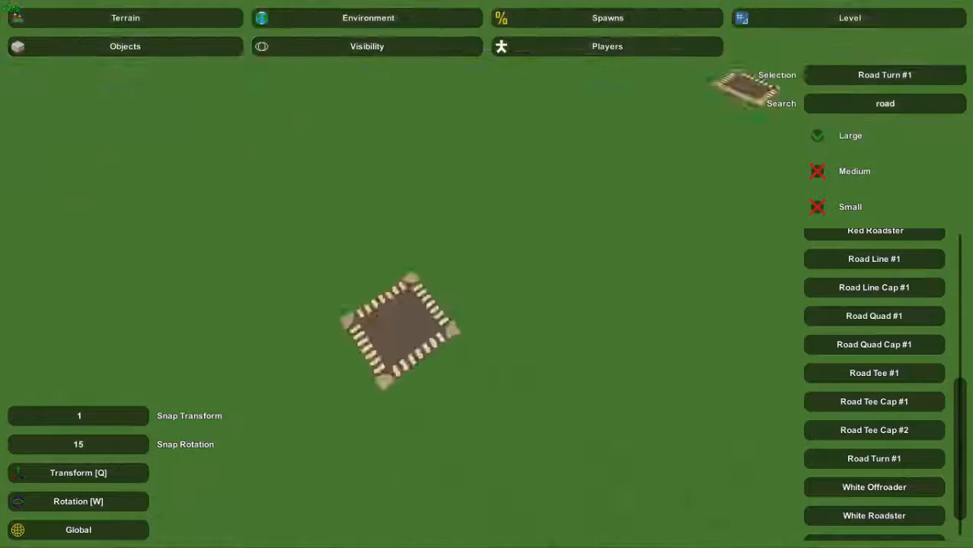
pyautogui.moveTo(487, 274); pyautogui.dragTo(748, 175, button='right')
pyautogui.moveTo(579, 242); pyautogui.dragTo(540, 167, button='right')
pyautogui.press('w')
pyautogui.press('s')
pyautogui.click(731, 174)
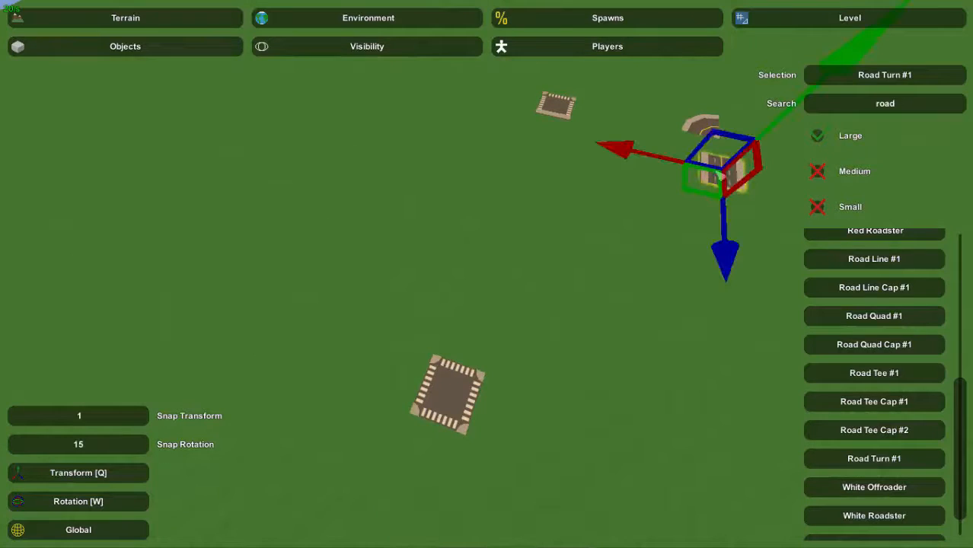
pyautogui.moveTo(609, 160); pyautogui.dragTo(387, 181)
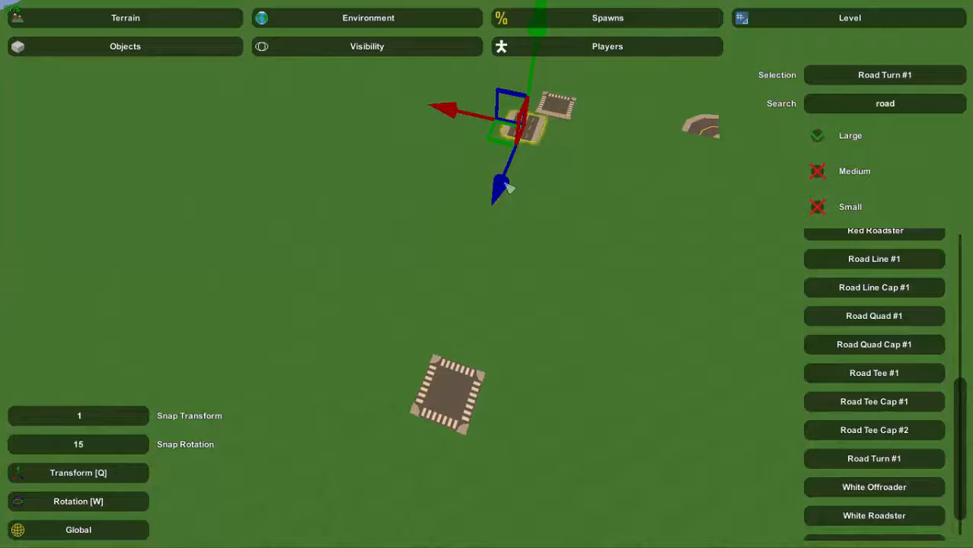
pyautogui.moveTo(509, 188); pyautogui.dragTo(416, 411)
# - Align the straight road sideways with the four-way crossing so their outer sidewalk edges line up
pyautogui.moveTo(416, 411); pyautogui.dragTo(350, 437, button='right')
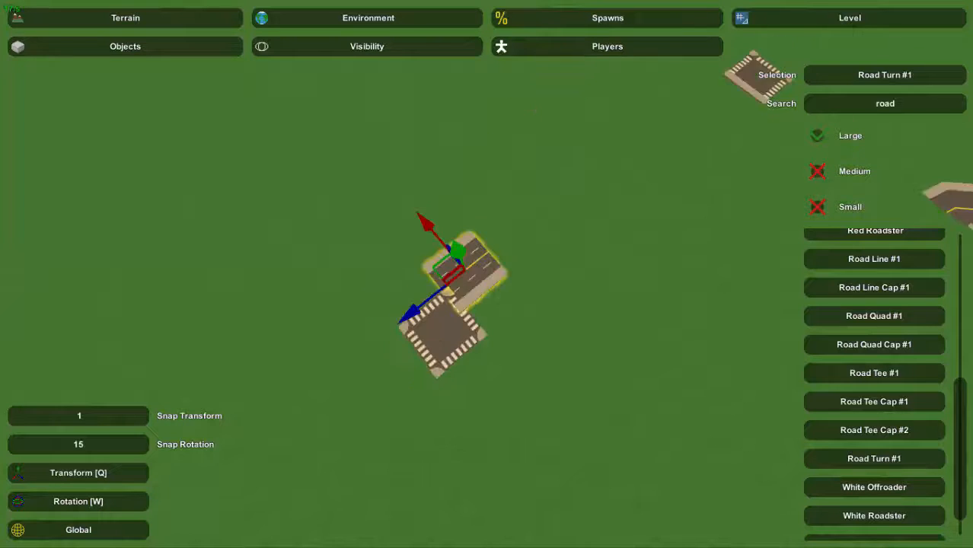
pyautogui.press('w')
pyautogui.moveTo(486, 274); pyautogui.dragTo(421, 242, button='right')
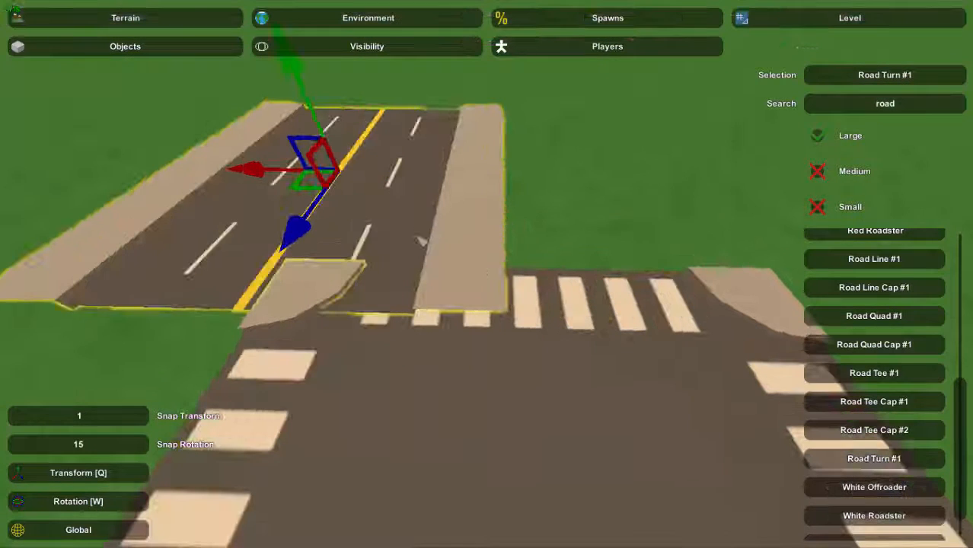
pyautogui.moveTo(261, 174); pyautogui.dragTo(434, 209)
pyautogui.press('a')
pyautogui.moveTo(435, 210); pyautogui.dragTo(526, 236, button='right')
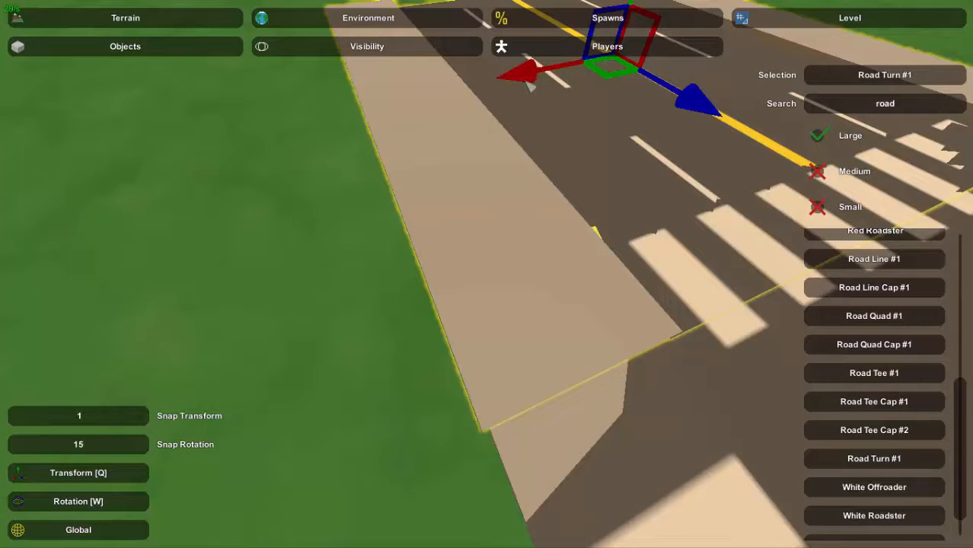
pyautogui.moveTo(526, 81); pyautogui.dragTo(529, 82)
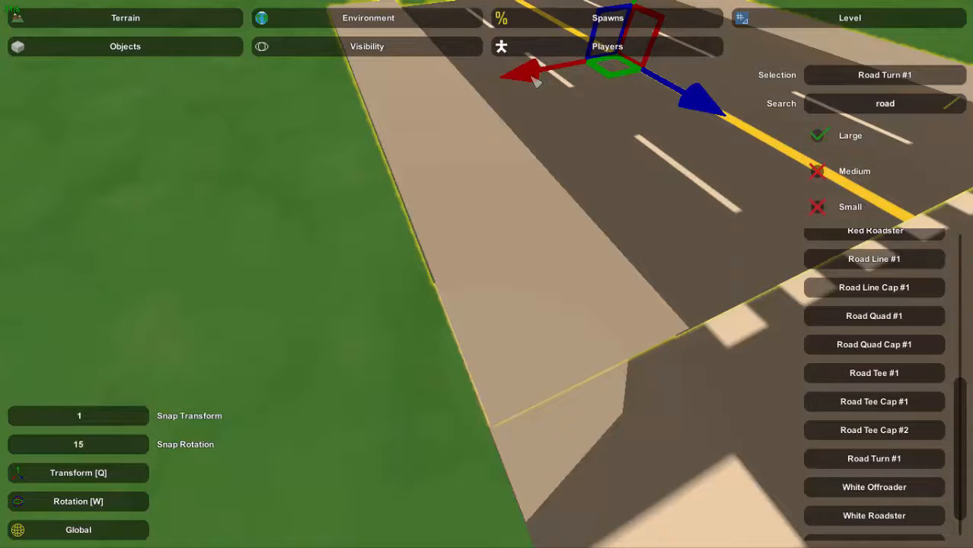
pyautogui.moveTo(535, 81); pyautogui.dragTo(533, 81)
# - Shift the straight road lengthwise off the crosswalk so its end meets the crossing's edge
pyautogui.click(484, 169)
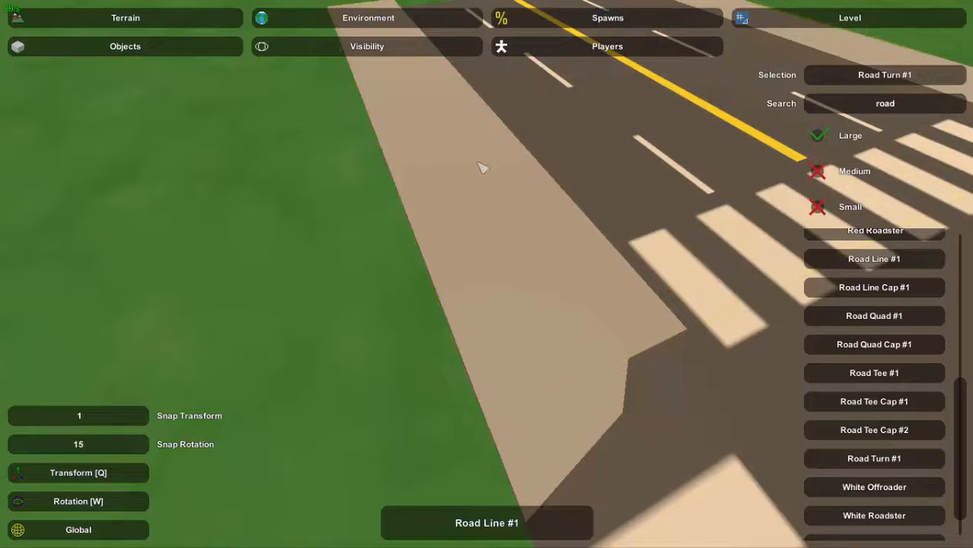
pyautogui.click(459, 156)
pyautogui.moveTo(459, 155); pyautogui.dragTo(533, 145, button='right')
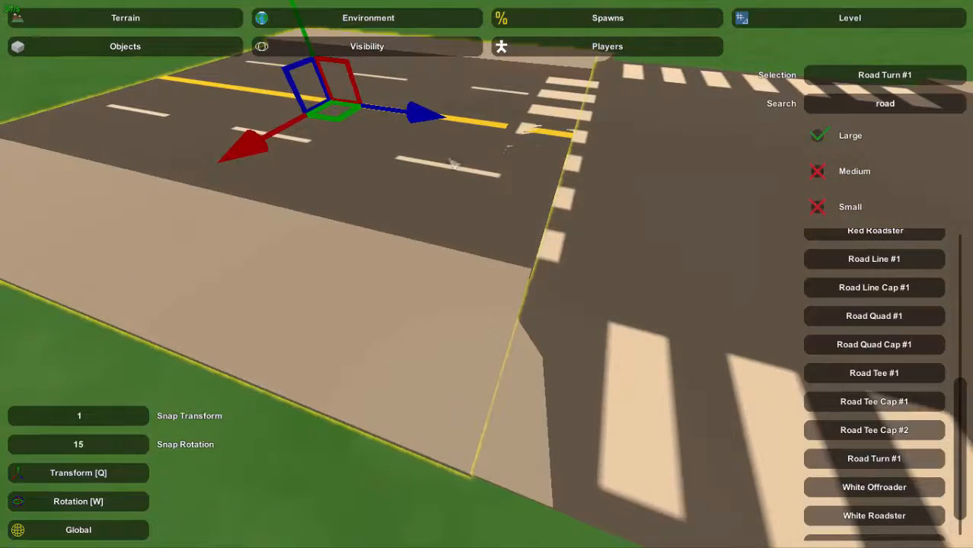
pyautogui.moveTo(424, 124); pyautogui.dragTo(366, 135)
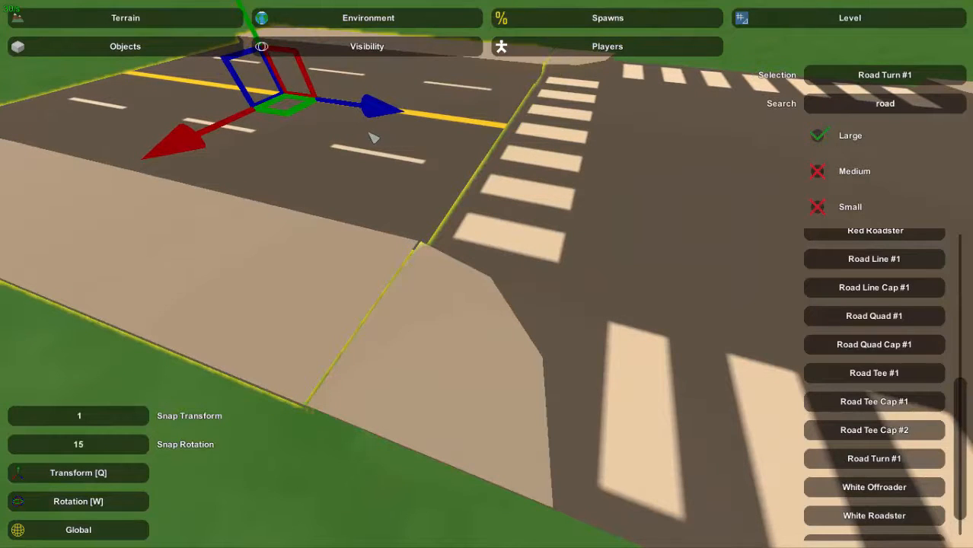
# - Examine the seam between the straight road and the four-way crossing up close and from above
pyautogui.click(354, 187)
pyautogui.press('w')
pyautogui.moveTo(354, 188); pyautogui.dragTo(481, 268, button='right')
pyautogui.click(489, 276)
pyautogui.press('s')
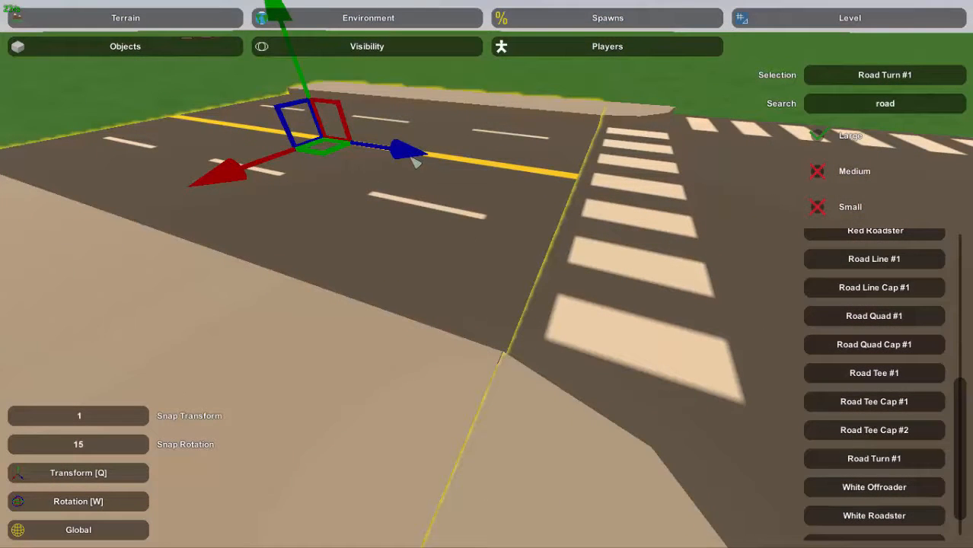
pyautogui.click(427, 270)
pyautogui.moveTo(462, 429); pyautogui.dragTo(327, 472, button='right')
pyautogui.press('w')
pyautogui.moveTo(487, 274)
pyautogui.mouseDown(button='right')
pyautogui.moveTo(516, 302)
pyautogui.moveTo(487, 274)
pyautogui.mouseUp(button='right')
pyautogui.press('d')
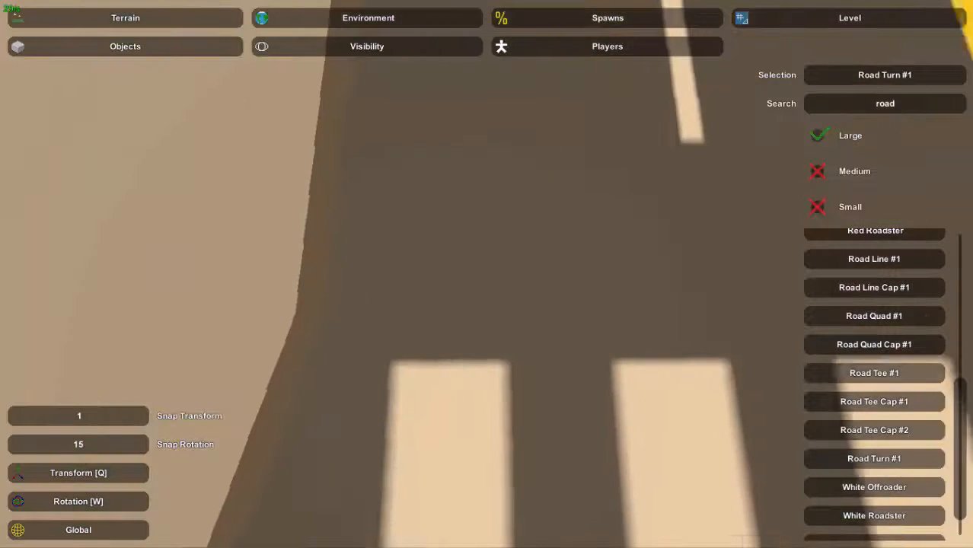
pyautogui.moveTo(289, 295); pyautogui.dragTo(198, 305, button='right')
pyautogui.press('d')
pyautogui.press('a')
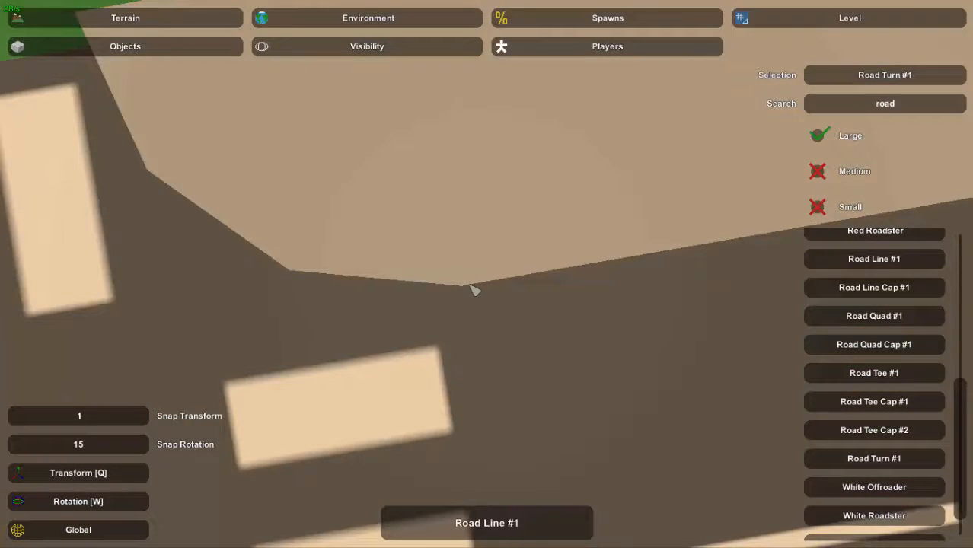
pyautogui.press('s')
pyautogui.moveTo(470, 285); pyautogui.dragTo(503, 308, button='right')
pyautogui.press('a')
pyautogui.press('w')
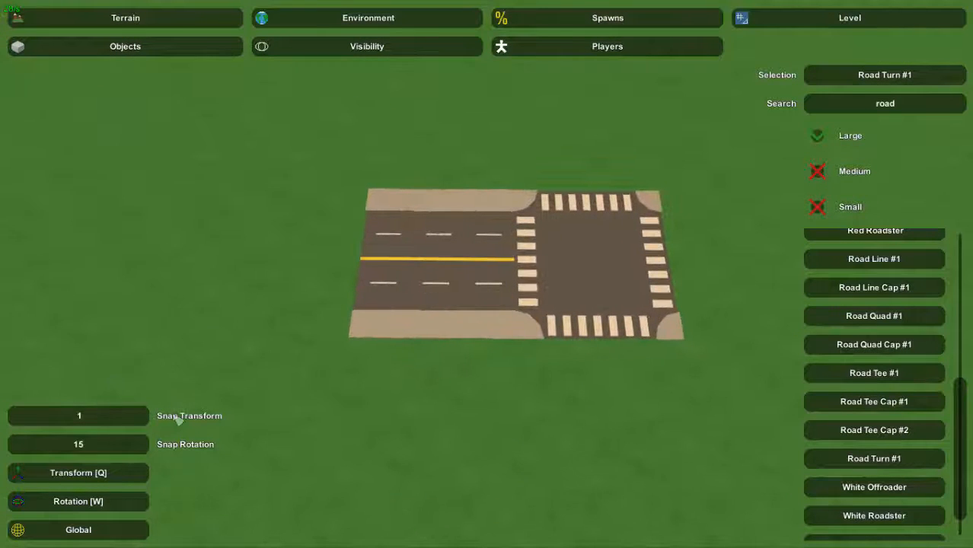
# - Duplicate the straight road and move the copy along its length to meet the opposite side of the crossing
pyautogui.moveTo(191, 411); pyautogui.dragTo(76, 304, button='right')
pyautogui.press('w')
pyautogui.press('d')
pyautogui.moveTo(487, 274); pyautogui.dragTo(533, 335, button='right')
pyautogui.click(431, 283)
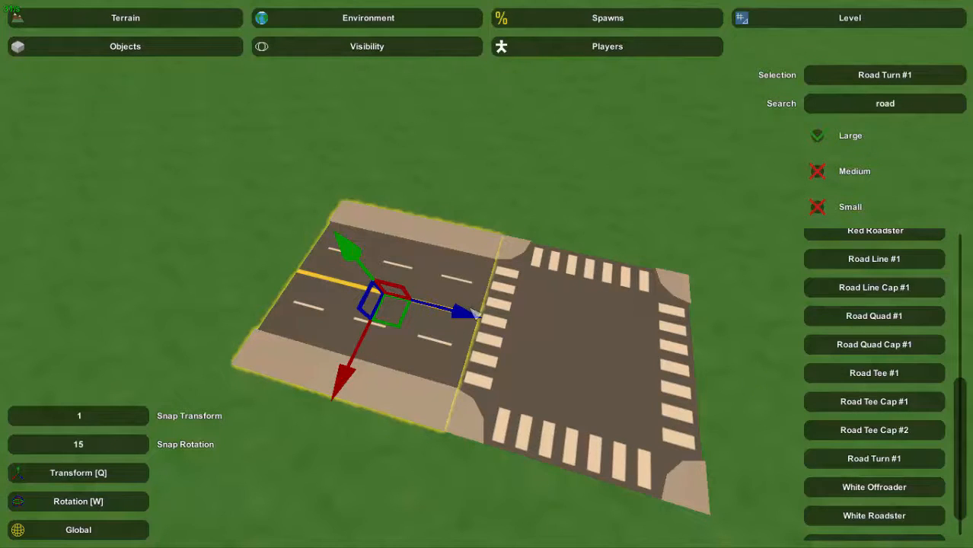
pyautogui.moveTo(463, 319); pyautogui.dragTo(828, 384)
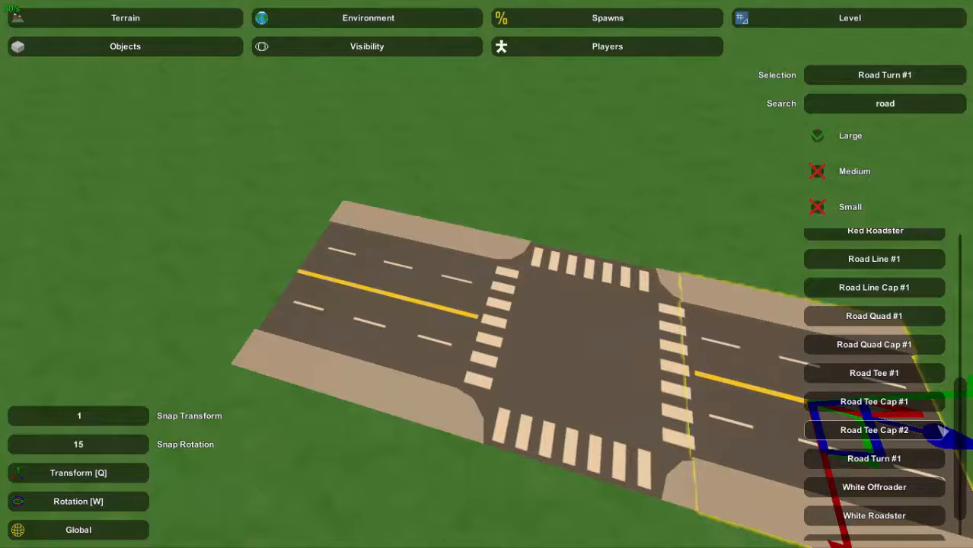
pyautogui.moveTo(959, 449); pyautogui.dragTo(963, 454)
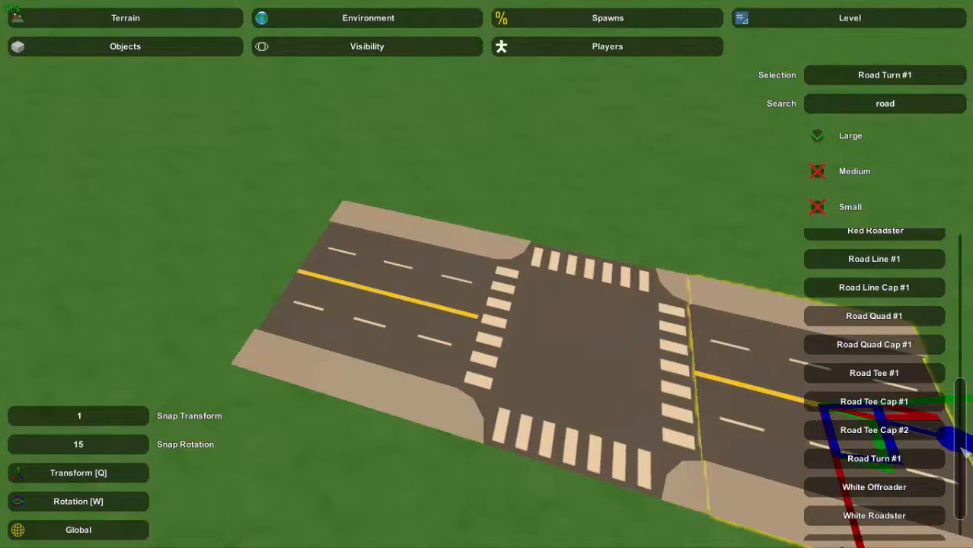
# - Examine the seam where the duplicated straight road meets the opposite side of the crossing
pyautogui.press('w')
pyautogui.moveTo(216, 444); pyautogui.dragTo(293, 499, button='right')
pyautogui.click(494, 277)
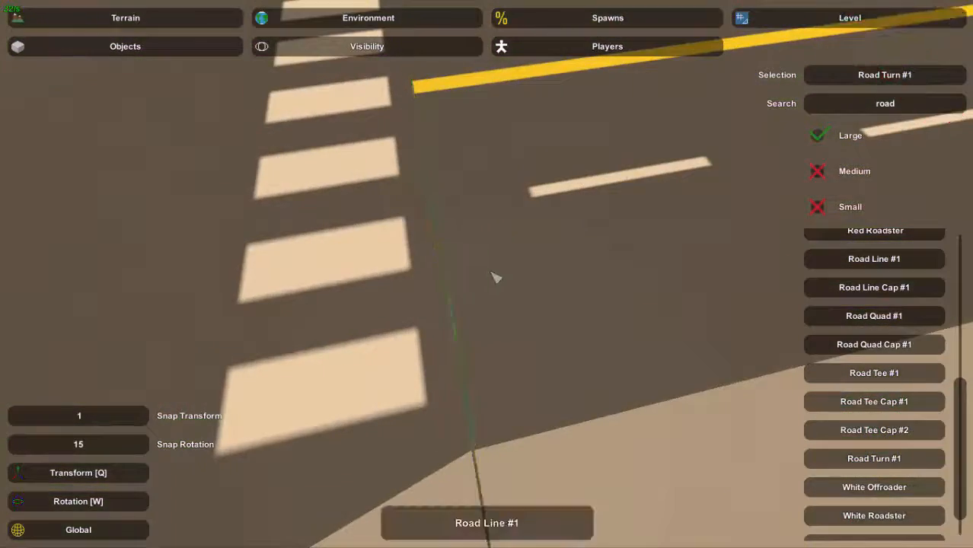
pyautogui.moveTo(495, 277)
pyautogui.mouseDown(button='right')
pyautogui.moveTo(426, 206)
pyautogui.moveTo(494, 266)
pyautogui.moveTo(594, 198)
pyautogui.moveTo(541, 209)
pyautogui.moveTo(358, 160)
pyautogui.moveTo(493, 278)
pyautogui.mouseUp(button='right')
pyautogui.click(495, 277)
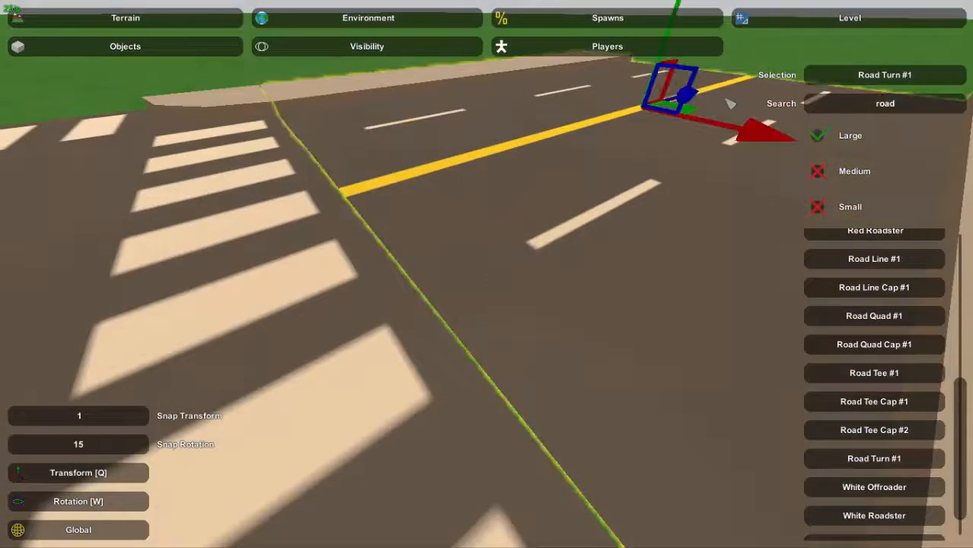
pyautogui.press('s')
pyautogui.moveTo(715, 98); pyautogui.dragTo(499, 274, button='right')
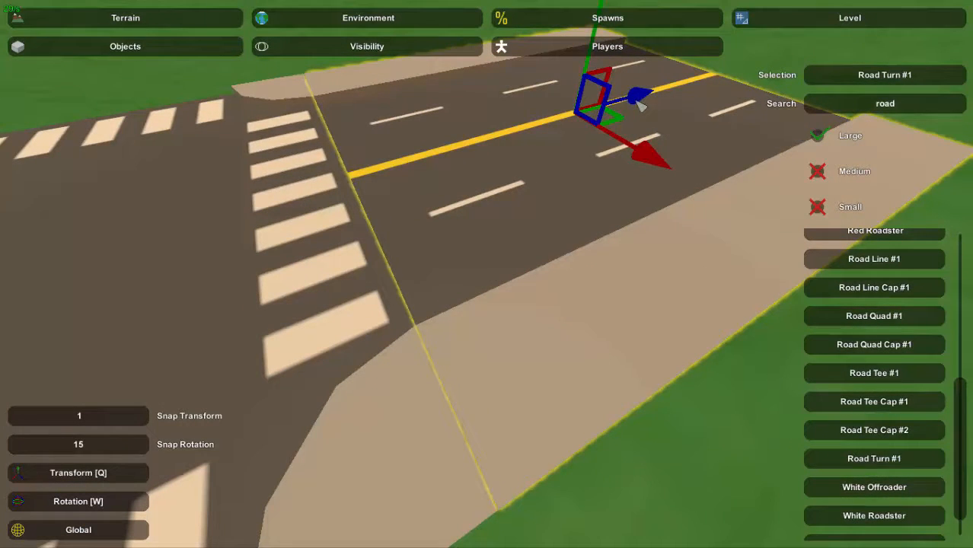
pyautogui.click(494, 236)
pyautogui.click(494, 236)
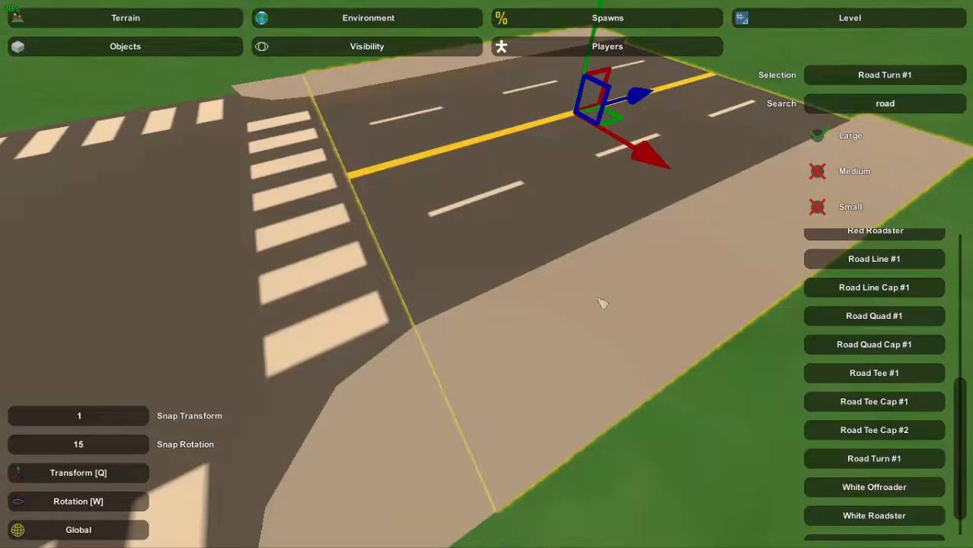
pyautogui.click(533, 308)
pyautogui.moveTo(379, 196); pyautogui.dragTo(361, 297, button='right')
pyautogui.press('s')
pyautogui.press('w')
# - Duplicate the straight road, move the copy beside an open side of the crossing and rotate it a quarter turn
pyautogui.click(495, 283)
pyautogui.moveTo(495, 282); pyautogui.dragTo(545, 297, button='right')
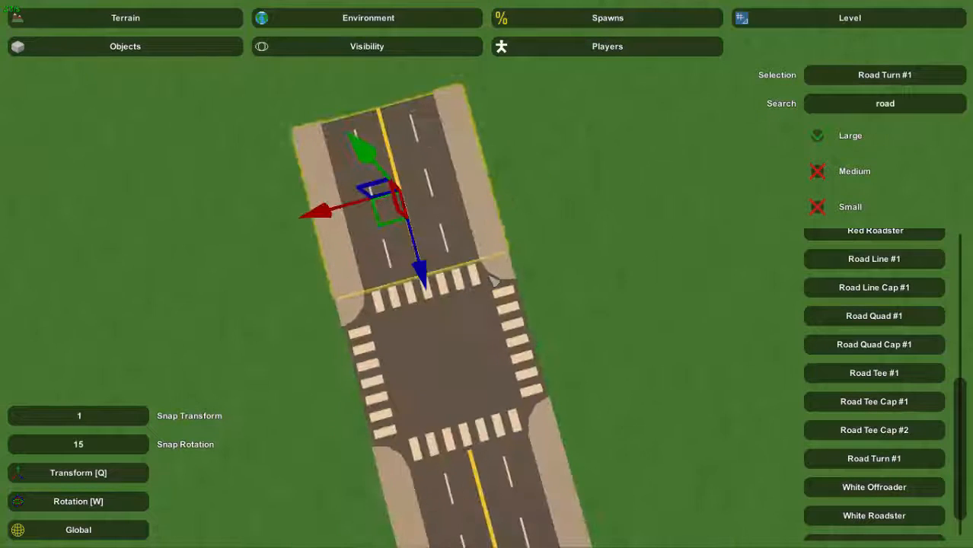
pyautogui.moveTo(326, 215); pyautogui.dragTo(512, 216)
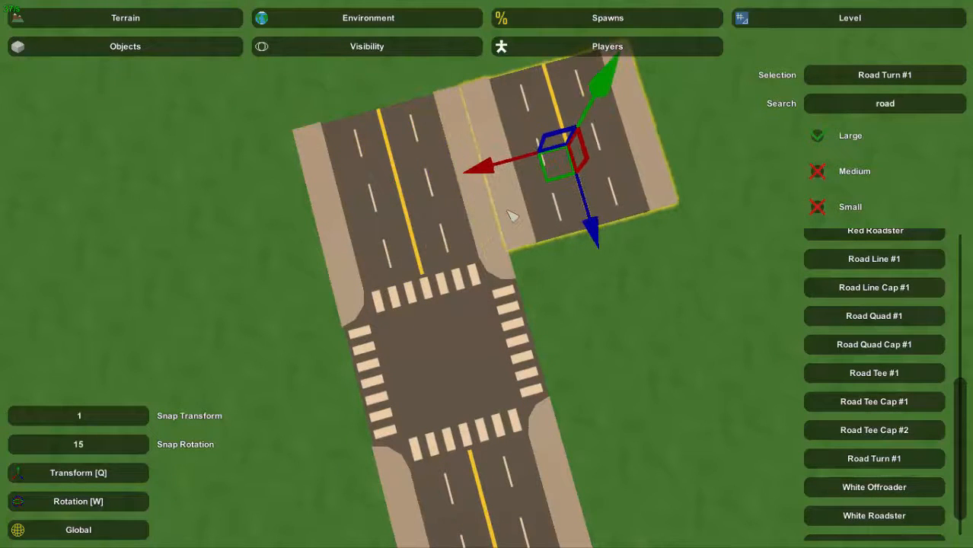
pyautogui.moveTo(600, 232); pyautogui.dragTo(552, 432)
pyautogui.press('w')
pyautogui.press('q')
# - Nudge the rotated straight road so its sidewalk lines up with the crossing's corner
pyautogui.moveTo(556, 446); pyautogui.dragTo(659, 427, button='right')
pyautogui.press('w')
pyautogui.click(488, 275)
pyautogui.moveTo(488, 276); pyautogui.dragTo(503, 249, button='right')
pyautogui.press('w')
pyautogui.click(489, 277)
pyautogui.click(490, 277)
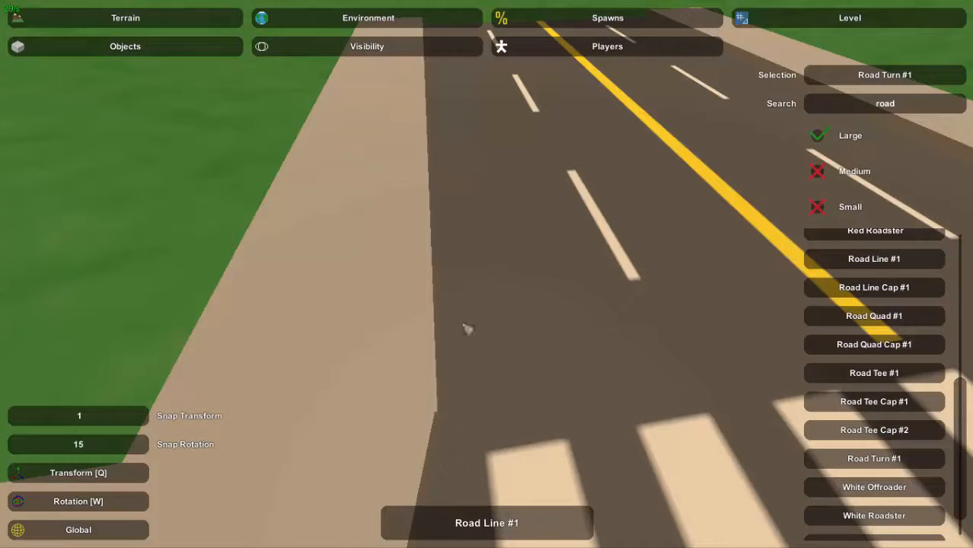
pyautogui.click(444, 421)
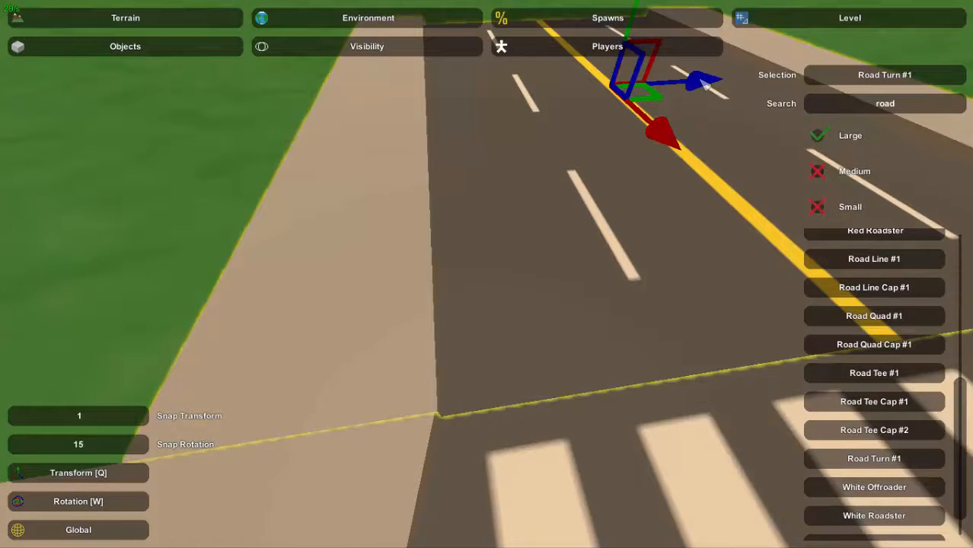
pyautogui.moveTo(705, 85); pyautogui.dragTo(703, 85)
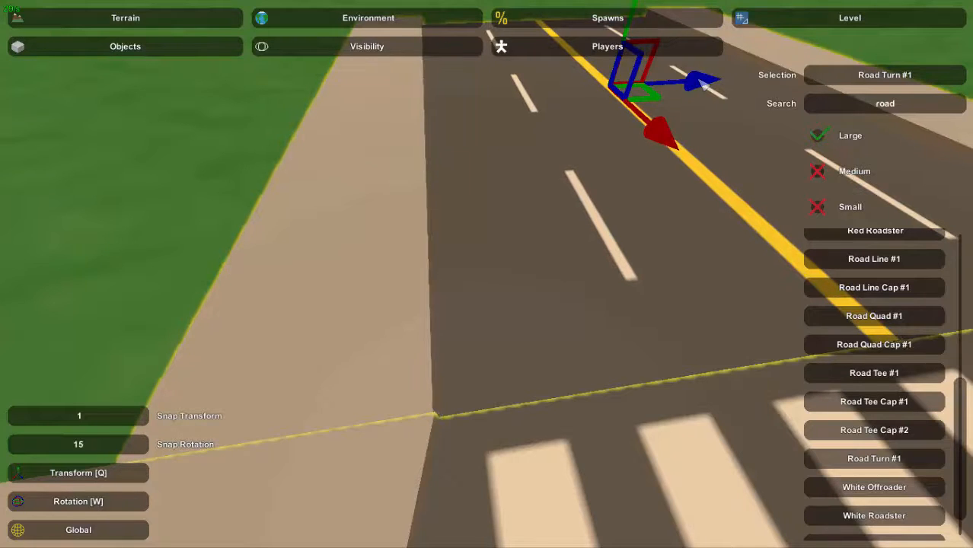
pyautogui.click(580, 202)
# - Duplicate the rotated straight road onto the crossing's last open side and check that the joint is flush
pyautogui.moveTo(568, 232); pyautogui.dragTo(496, 278, button='right')
pyautogui.press('w')
pyautogui.press('s')
pyautogui.click(509, 280)
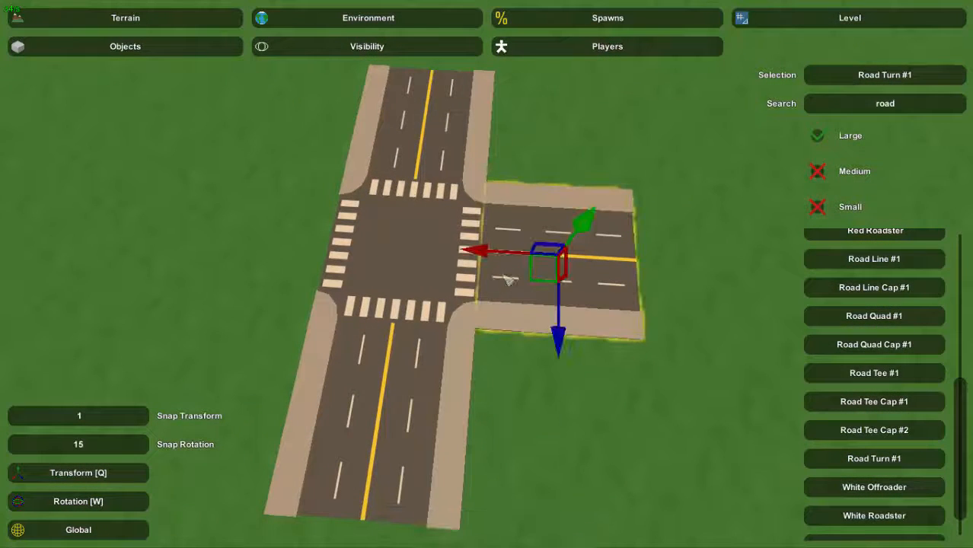
pyautogui.moveTo(476, 257); pyautogui.dragTo(158, 253)
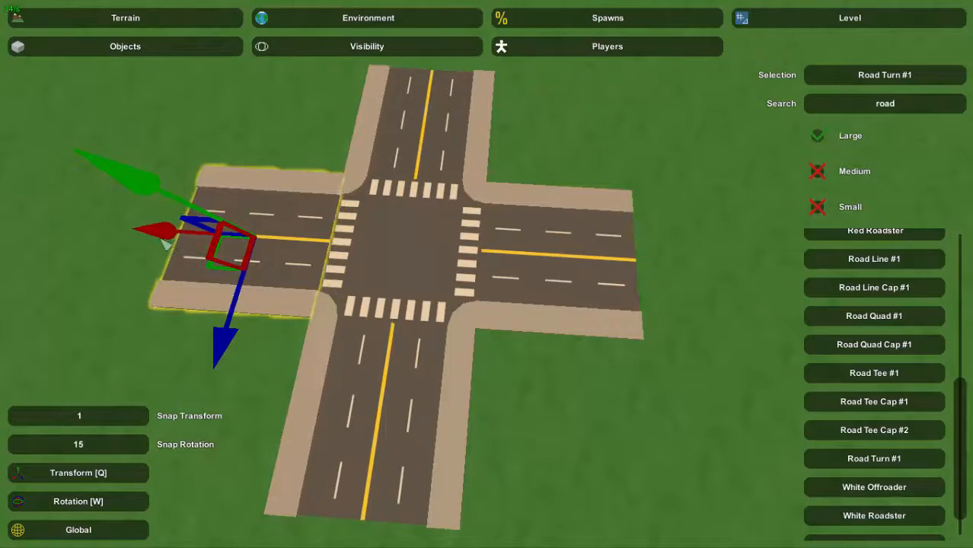
pyautogui.click(275, 277)
pyautogui.press('w')
pyautogui.moveTo(276, 278); pyautogui.dragTo(209, 274, button='right')
pyautogui.moveTo(487, 274); pyautogui.dragTo(537, 221, button='right')
pyautogui.click(486, 272)
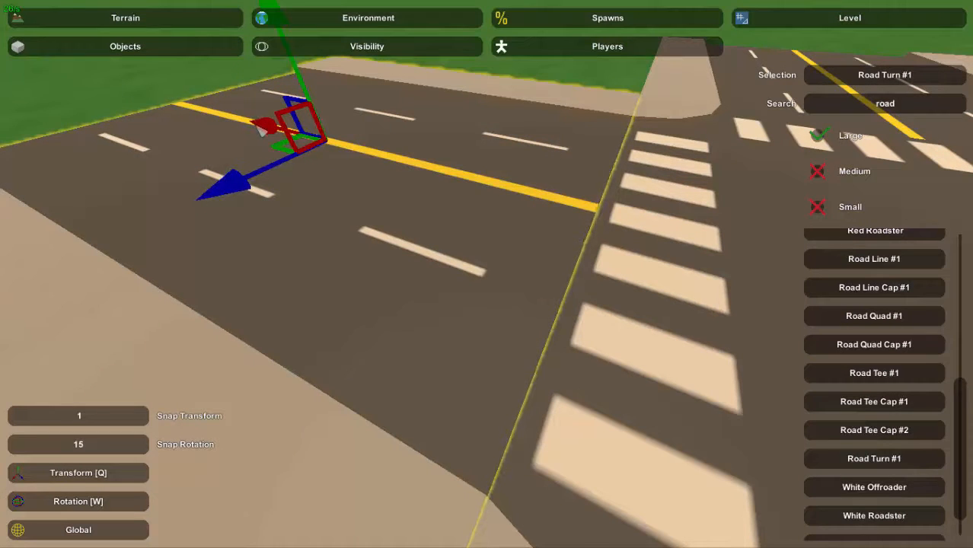
pyautogui.click(389, 311)
# - Examine the assembled crossing, the remaining road pieces and the connected road layout with turns and T-intersection
pyautogui.moveTo(440, 335); pyautogui.dragTo(395, 457, button='right')
pyautogui.press('w')
pyautogui.press('s')
pyautogui.press('s')
pyautogui.moveTo(486, 275); pyautogui.dragTo(570, 175, button='right')
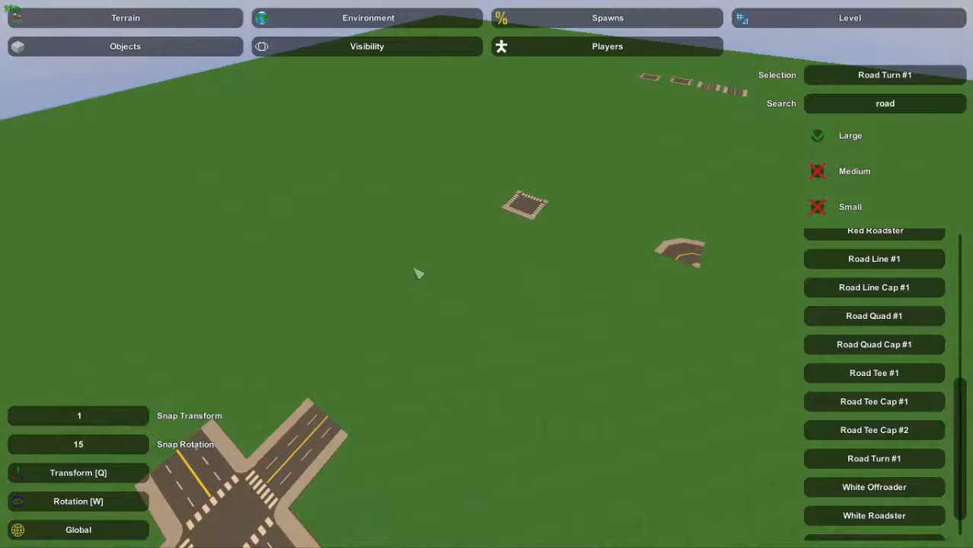
pyautogui.moveTo(417, 271); pyautogui.dragTo(305, 304, button='right')
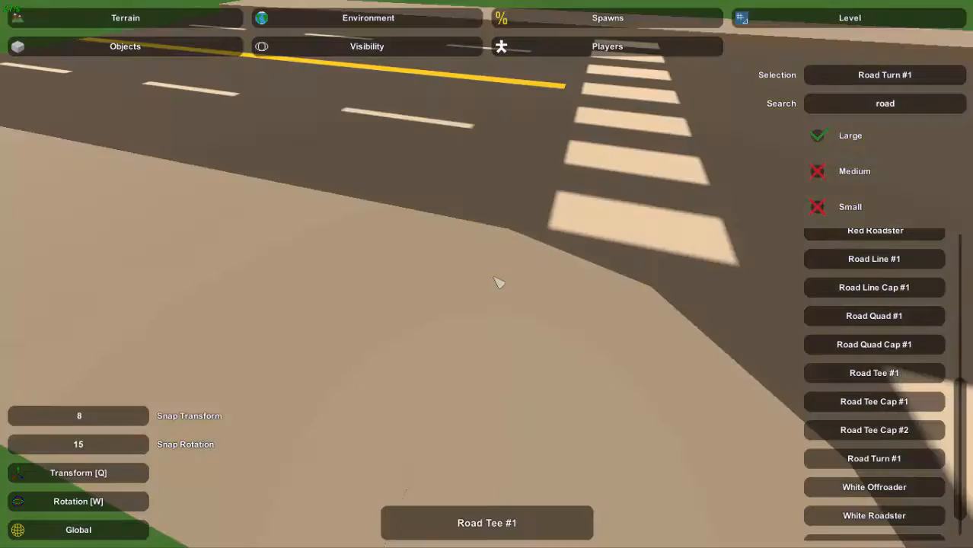
pyautogui.moveTo(494, 277)
pyautogui.mouseDown(button='right')
pyautogui.moveTo(525, 334)
pyautogui.moveTo(647, 343)
pyautogui.moveTo(419, 275)
pyautogui.moveTo(312, 267)
pyautogui.moveTo(532, 278)
pyautogui.moveTo(526, 297)
pyautogui.moveTo(609, 328)
pyautogui.moveTo(434, 278)
pyautogui.moveTo(438, 183)
pyautogui.moveTo(503, 164)
pyautogui.moveTo(493, 281)
pyautogui.mouseUp(button='right')
pyautogui.press('s')
pyautogui.press('w')
pyautogui.press('w')
pyautogui.press('w')
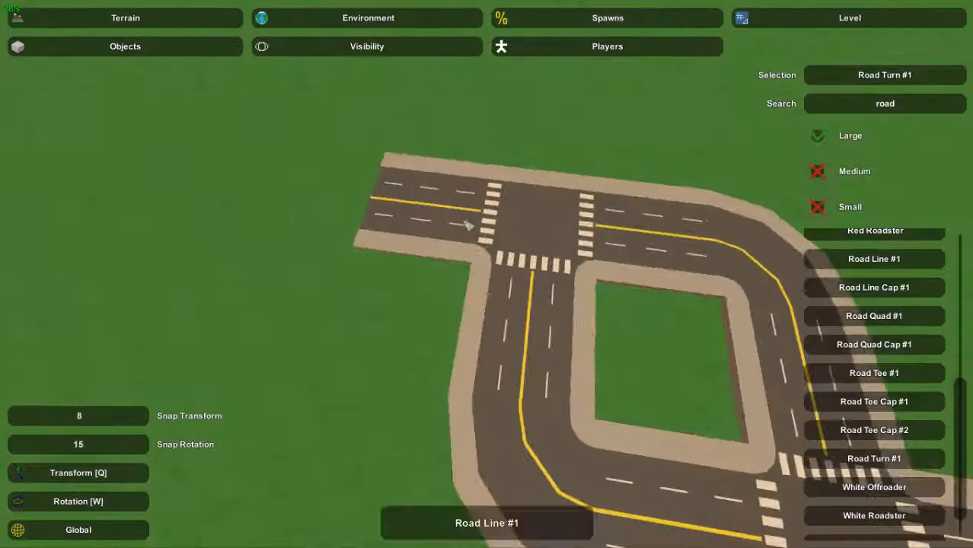
# - Select the straight road beside the T-intersection and inspect the seam between them up close
pyautogui.click(466, 220)
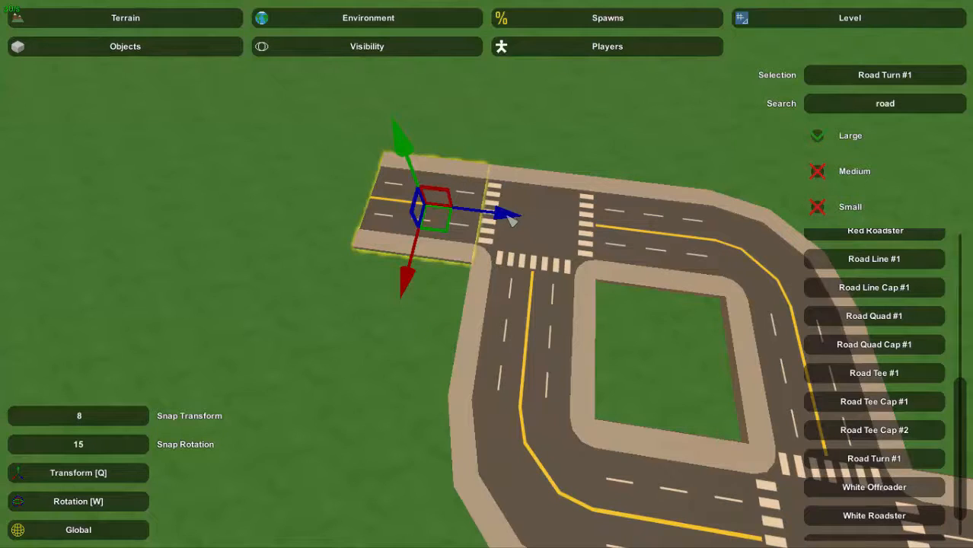
pyautogui.moveTo(537, 221); pyautogui.dragTo(517, 259)
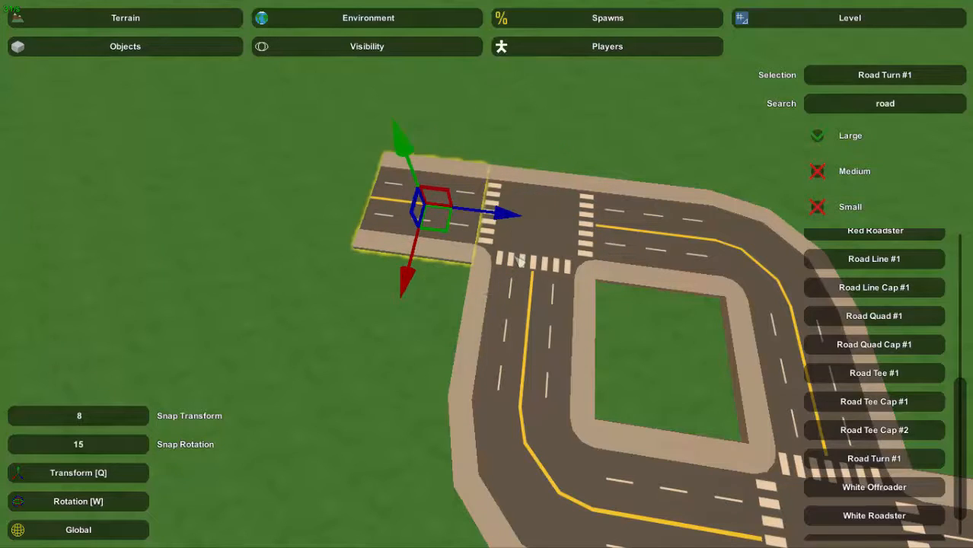
pyautogui.click(446, 251)
pyautogui.press('w')
pyautogui.moveTo(446, 252); pyautogui.dragTo(492, 255, button='right')
pyautogui.press('w')
pyautogui.press('s')
pyautogui.press('s')
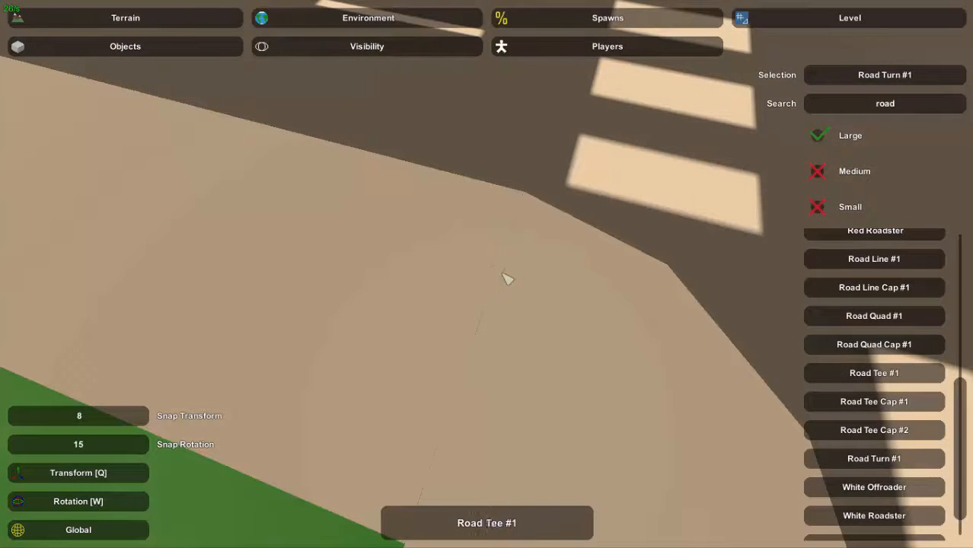
# - Reselect the straight road and check how its edge meets the T-intersection's sidewalk corner
pyautogui.moveTo(502, 274)
pyautogui.mouseDown(button='right')
pyautogui.moveTo(491, 210)
pyautogui.moveTo(499, 278)
pyautogui.moveTo(544, 225)
pyautogui.moveTo(578, 248)
pyautogui.moveTo(609, 236)
pyautogui.moveTo(475, 263)
pyautogui.moveTo(494, 282)
pyautogui.mouseUp(button='right')
pyautogui.press('w')
pyautogui.press('w')
pyautogui.click(494, 281)
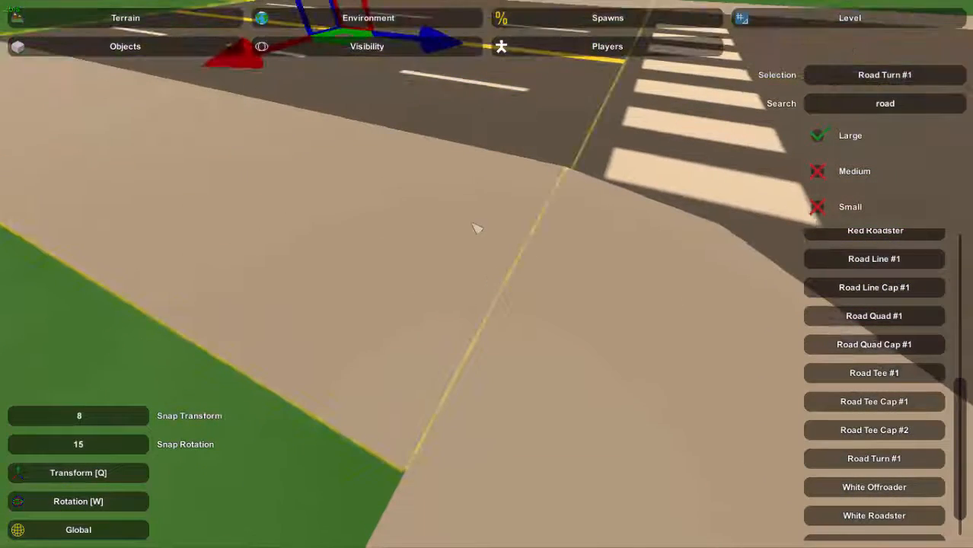
pyautogui.moveTo(474, 228); pyautogui.dragTo(473, 203, button='right')
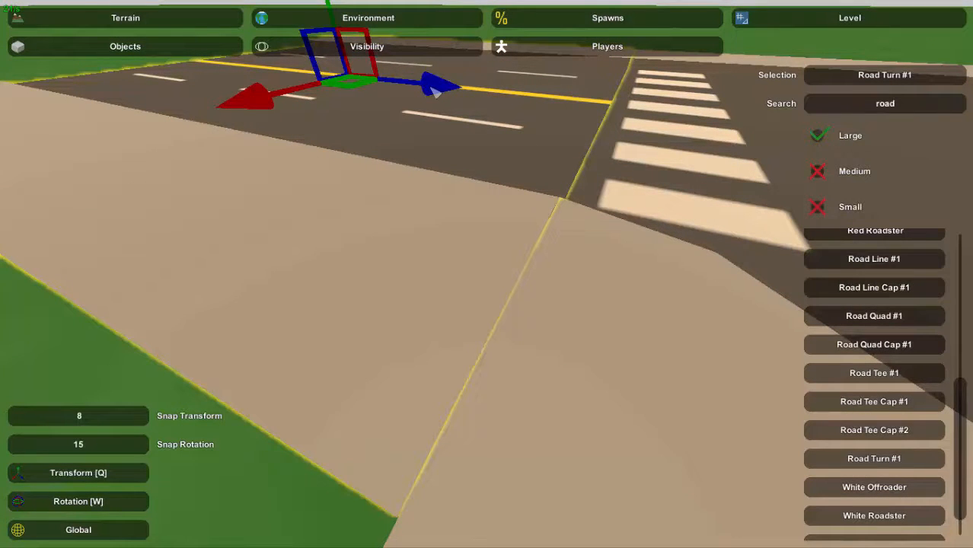
pyautogui.moveTo(435, 91); pyautogui.dragTo(442, 187)
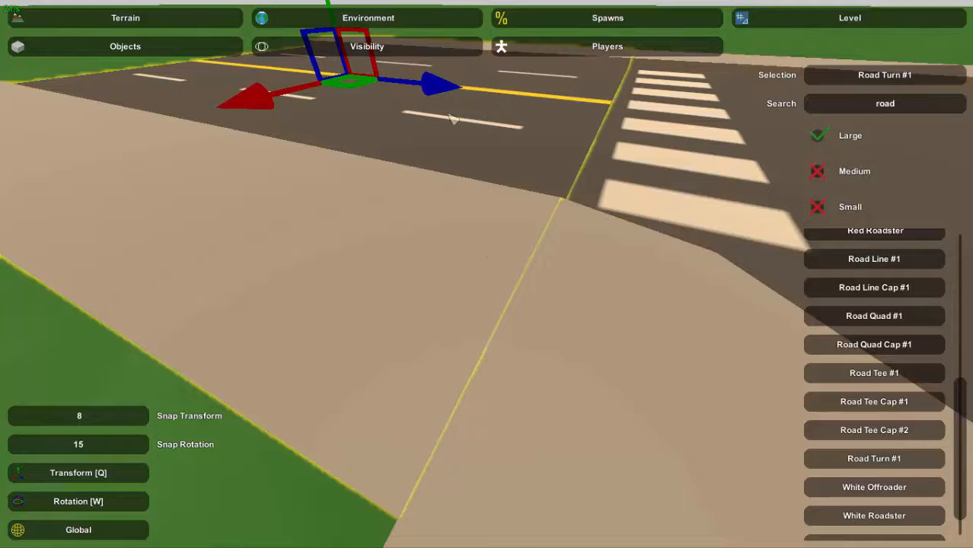
pyautogui.click(487, 257)
# - Inspect the far side of the layout and select the straight road between the turn and the intersection
pyautogui.moveTo(479, 266); pyautogui.dragTo(415, 280, button='right')
pyautogui.press('d')
pyautogui.press('d')
pyautogui.press('w')
pyautogui.press('s')
pyautogui.press('a')
pyautogui.press('s')
pyautogui.press('d')
pyautogui.press('a')
pyautogui.press('s')
pyautogui.press('w')
pyautogui.click(438, 150)
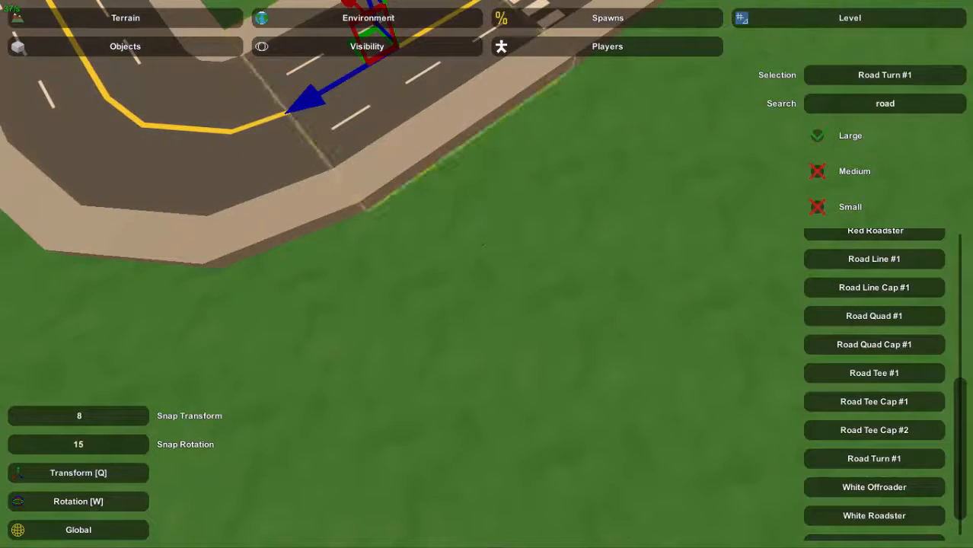
# - Move a straight road piece onto the open grass beside the layout and select it
pyautogui.press('s')
pyautogui.moveTo(483, 274); pyautogui.dragTo(510, 251, button='right')
pyautogui.moveTo(271, 264); pyautogui.dragTo(535, 301)
pyautogui.click(496, 441)
pyautogui.press('w')
pyautogui.moveTo(495, 442); pyautogui.dragTo(505, 440, button='right')
pyautogui.click(444, 265)
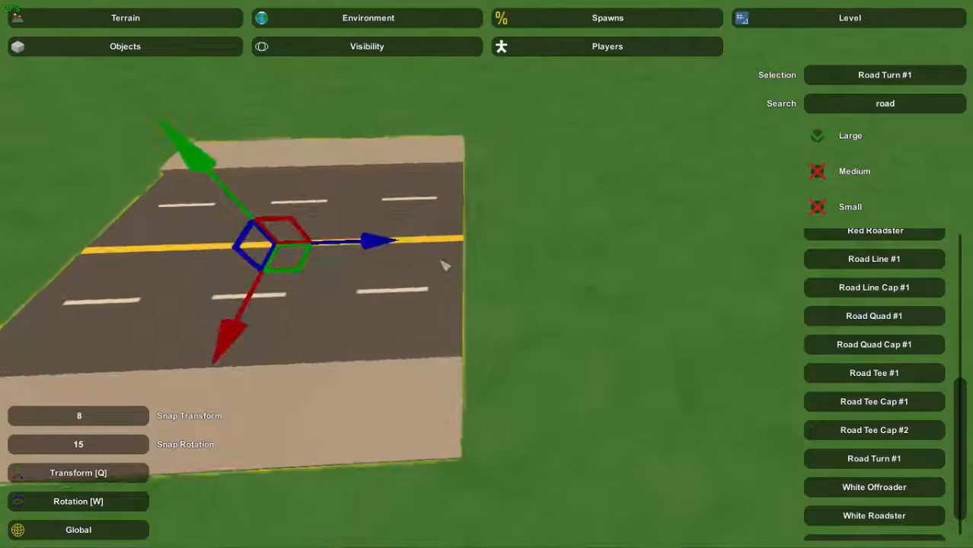
# - Slide the isolated straight road back and forth along its length to try out small position adjustments
pyautogui.moveTo(443, 265); pyautogui.dragTo(463, 222, button='right')
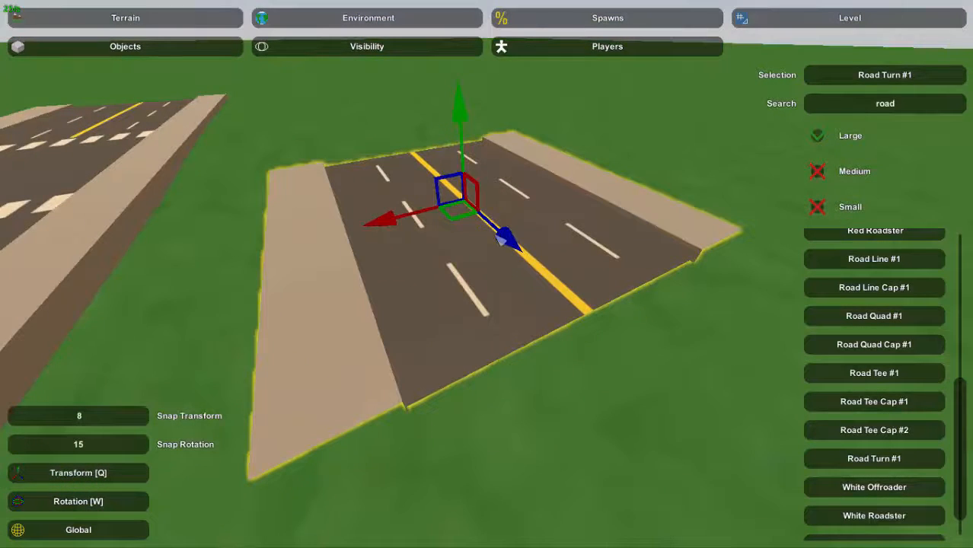
pyautogui.moveTo(496, 273)
pyautogui.mouseDown(button='right')
pyautogui.moveTo(457, 297)
pyautogui.moveTo(502, 251)
pyautogui.moveTo(525, 267)
pyautogui.moveTo(495, 243)
pyautogui.moveTo(493, 280)
pyautogui.mouseUp(button='right')
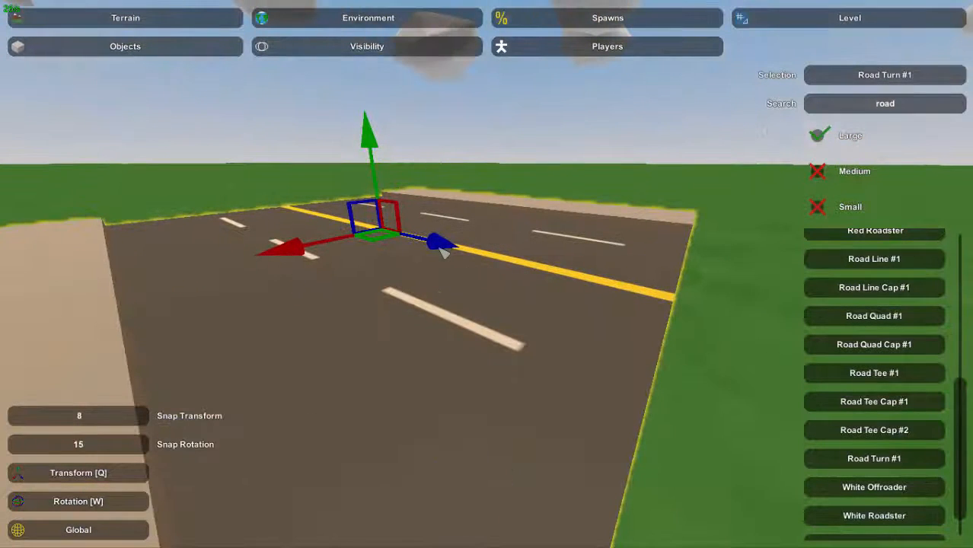
pyautogui.moveTo(443, 251); pyautogui.dragTo(425, 288)
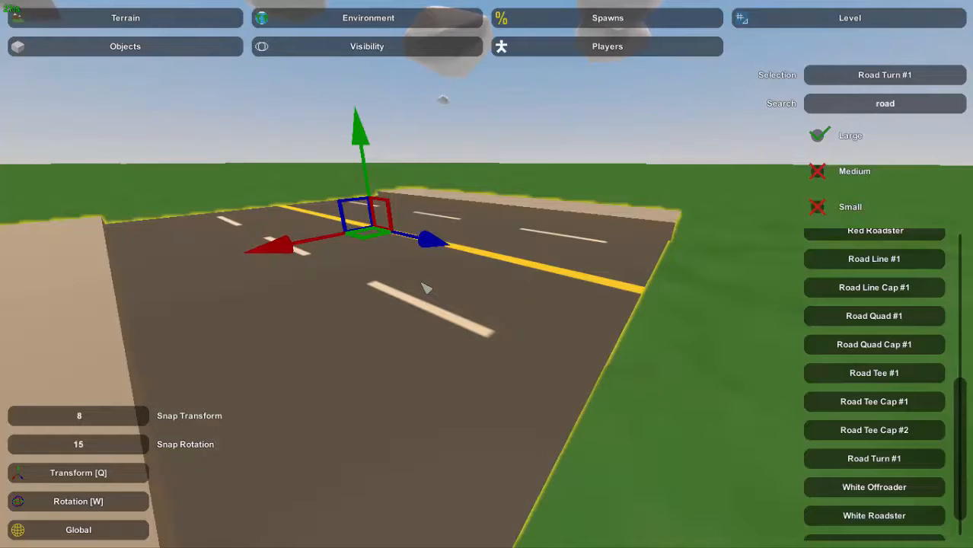
pyautogui.moveTo(425, 288); pyautogui.dragTo(423, 288)
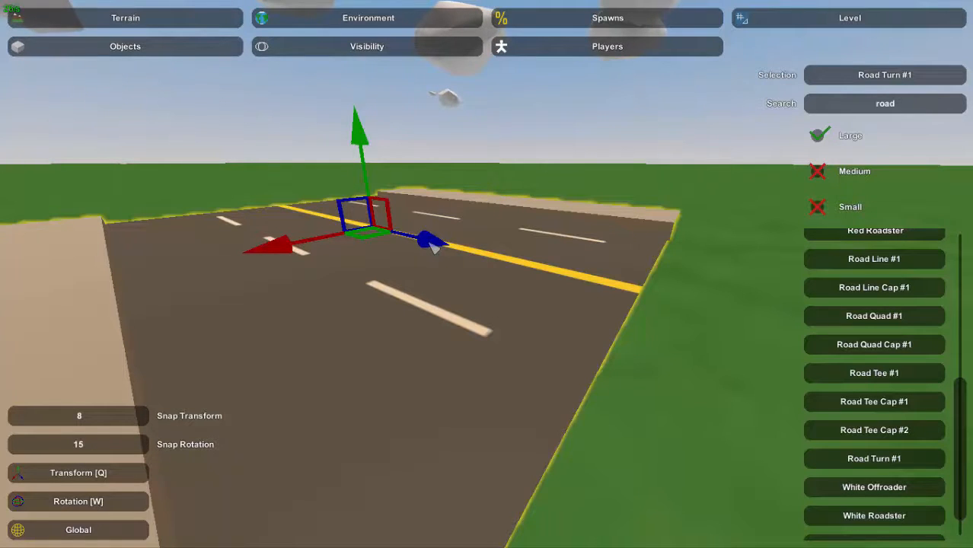
pyautogui.moveTo(433, 244); pyautogui.dragTo(676, 341)
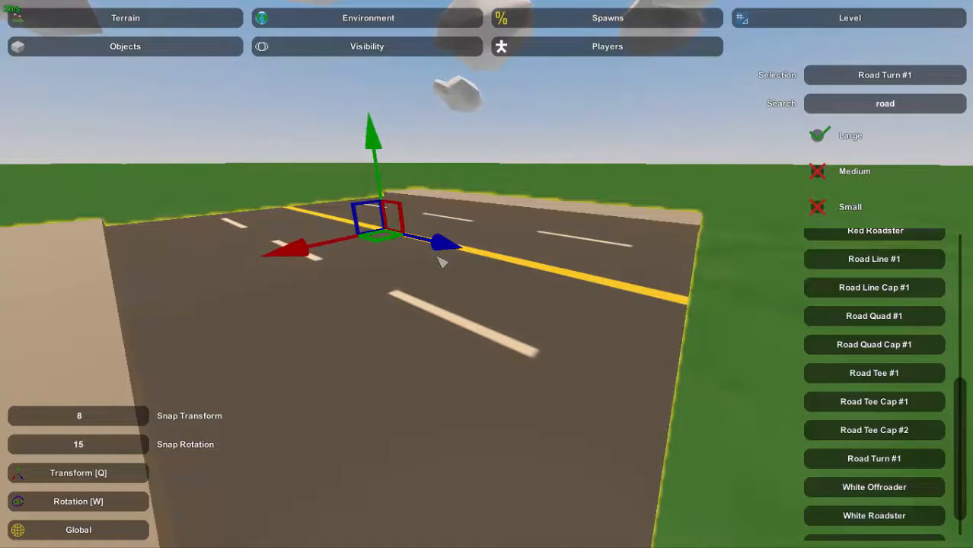
pyautogui.moveTo(438, 261); pyautogui.dragTo(417, 319)
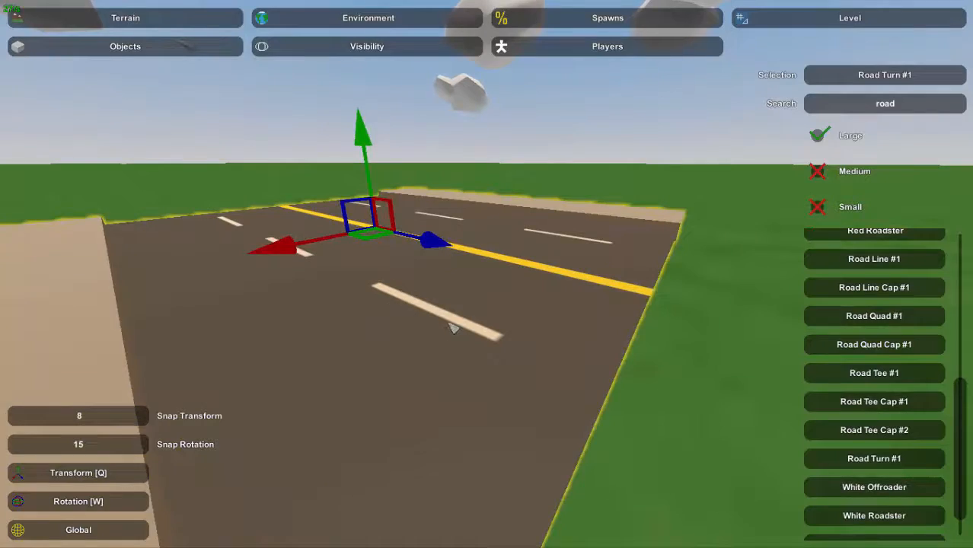
# - Examine the whole road layout from above, including the crossing, the T-intersection and the large loop
pyautogui.moveTo(454, 328); pyautogui.dragTo(317, 489, button='right')
pyautogui.press('s')
pyautogui.press('s')
pyautogui.press('w')
pyautogui.press('s')
pyautogui.press('w')
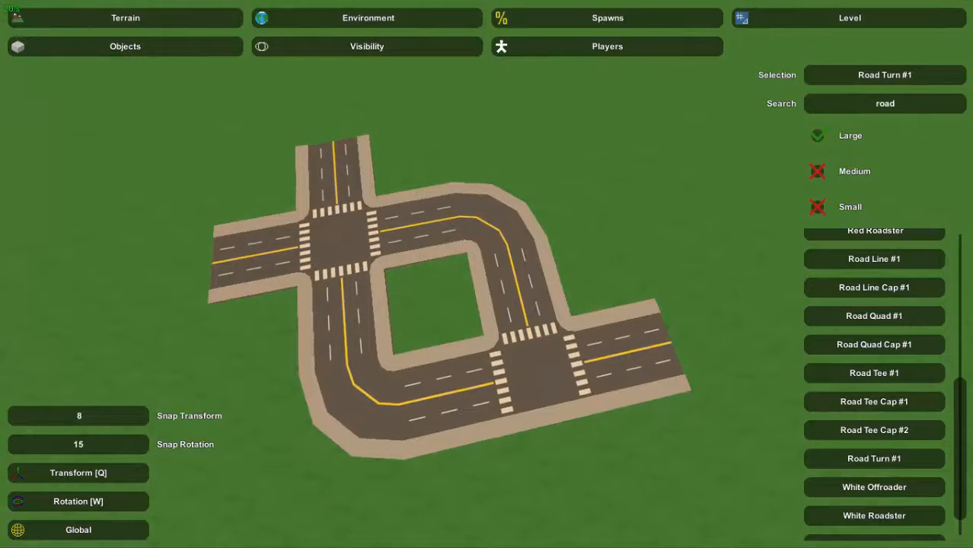
pyautogui.moveTo(514, 283); pyautogui.dragTo(492, 277, button='right')
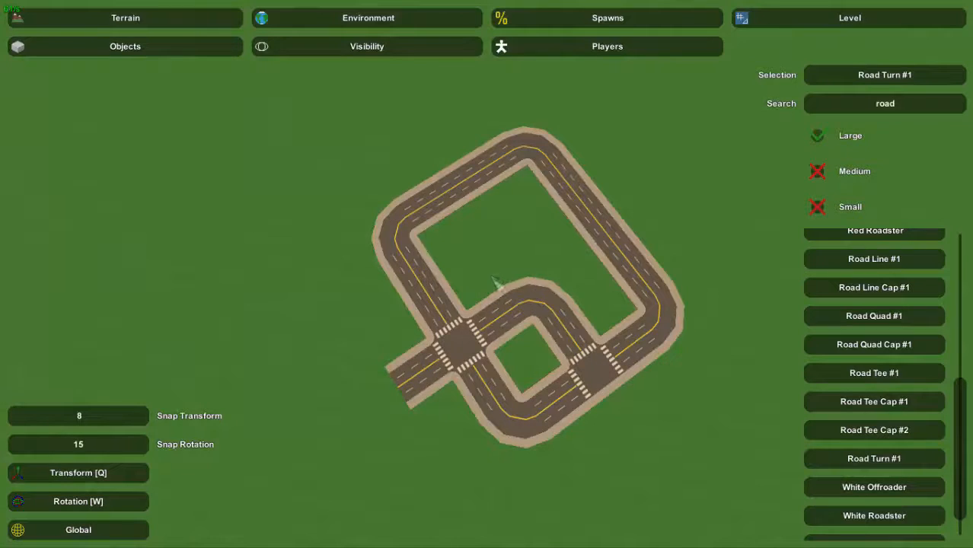
pyautogui.moveTo(494, 280); pyautogui.dragTo(544, 273, button='right')
pyautogui.press('s')
pyautogui.press('w')
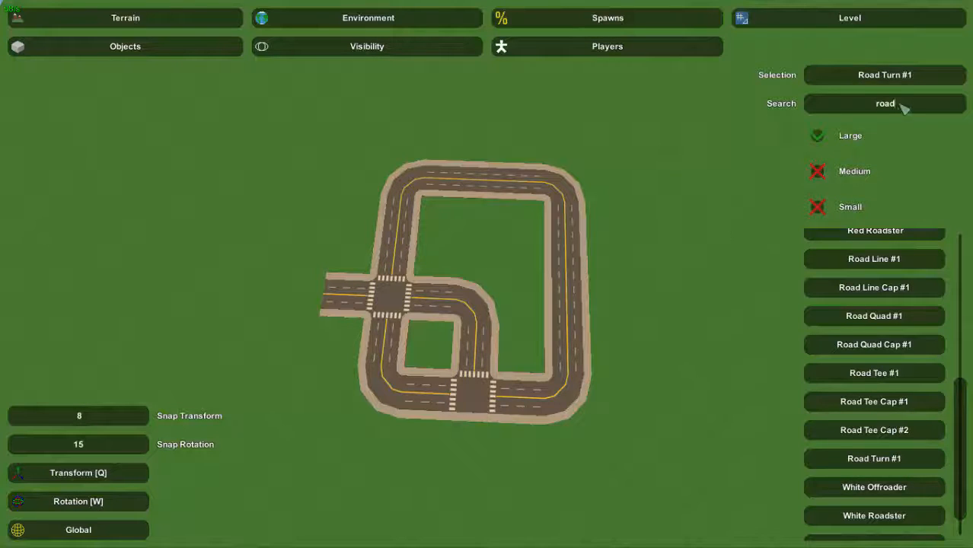
# - Clear the object search and look over the closed road loop from several sides
pyautogui.click(870, 108)
pyautogui.press('BackSpace')
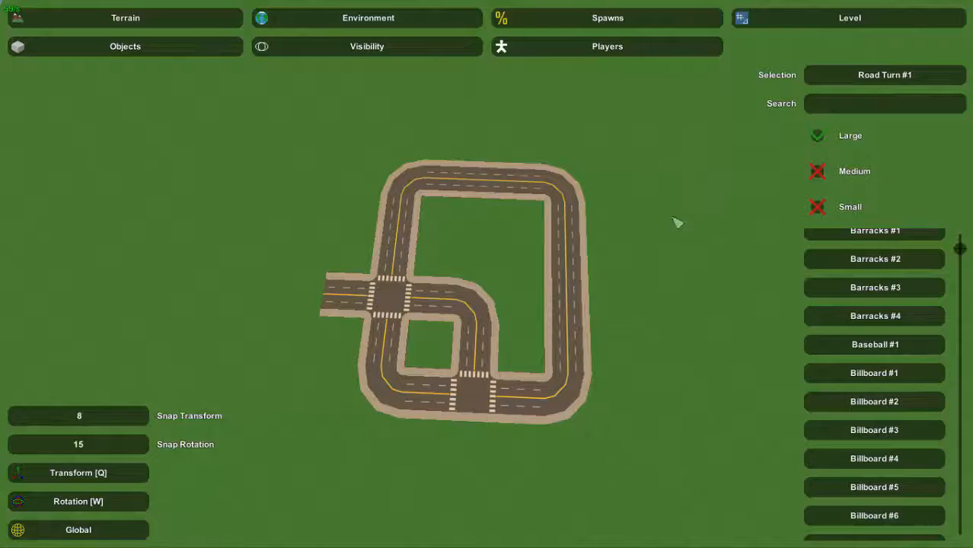
pyautogui.moveTo(677, 222); pyautogui.dragTo(491, 277, button='right')
pyautogui.press('w')
pyautogui.press('s')
pyautogui.press('w')
pyautogui.moveTo(521, 314); pyautogui.dragTo(415, 346, button='right')
pyautogui.press('s')
pyautogui.press('w')
pyautogui.moveTo(566, 250); pyautogui.dragTo(503, 236, button='right')
pyautogui.press('w')
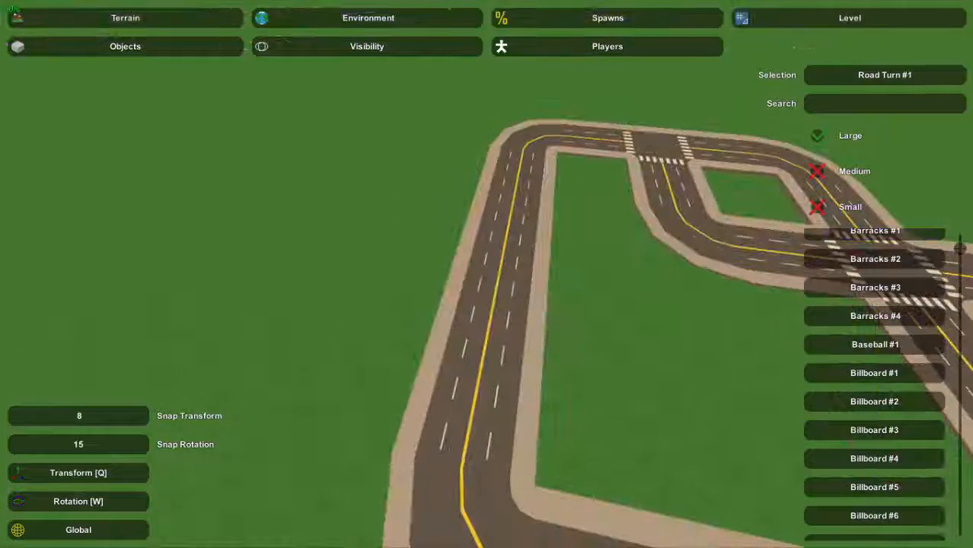
pyautogui.moveTo(487, 274); pyautogui.dragTo(576, 351, button='right')
pyautogui.press('s')
pyautogui.press('s')
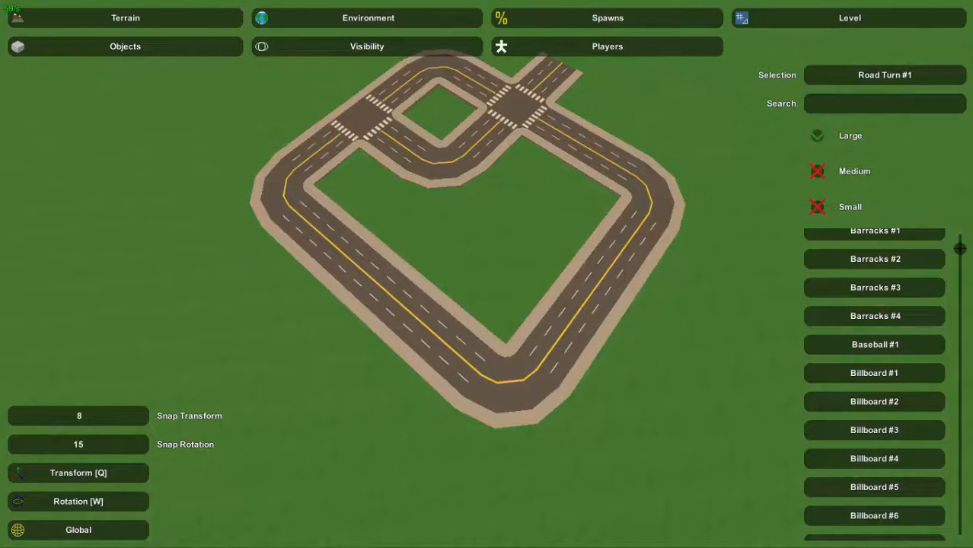
pyautogui.moveTo(484, 288); pyautogui.dragTo(490, 279, button='right')
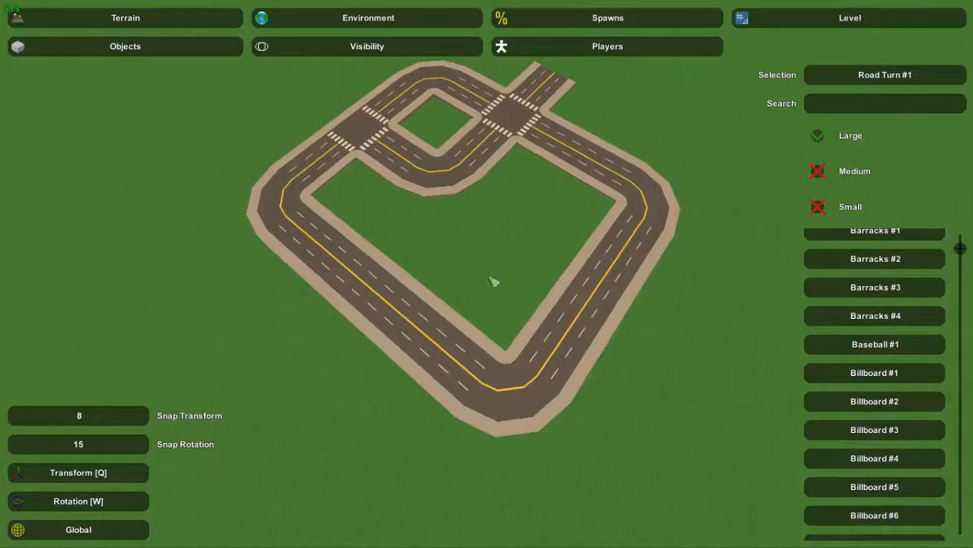
pyautogui.press('s')
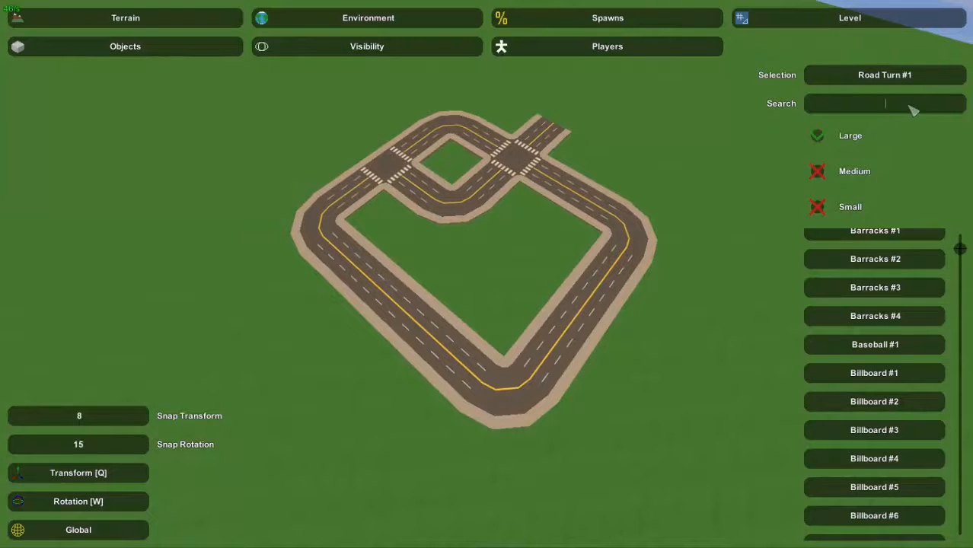
# - Search the objects for "house" and place House #2 and House #3 on the grass outside the road loop
pyautogui.write('house')
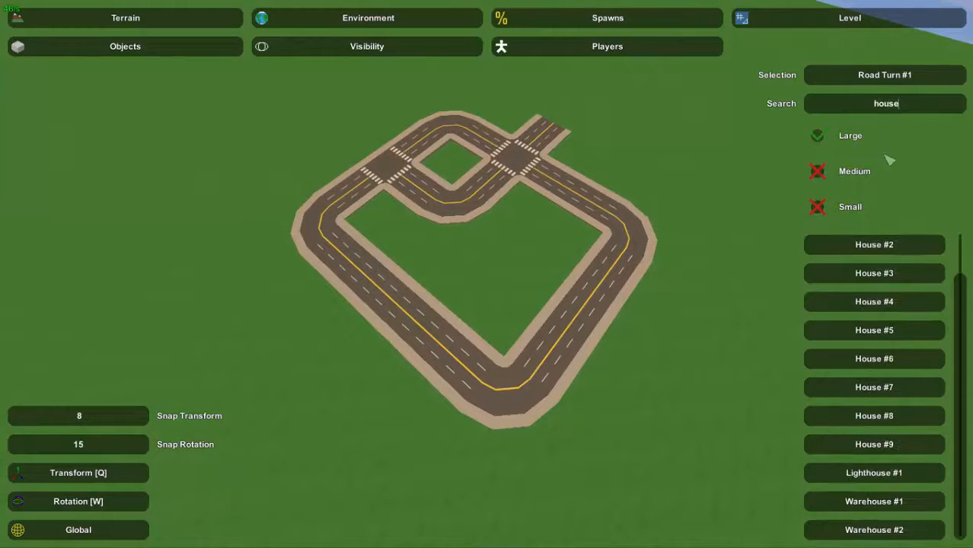
pyautogui.click(883, 244)
pyautogui.click(714, 202)
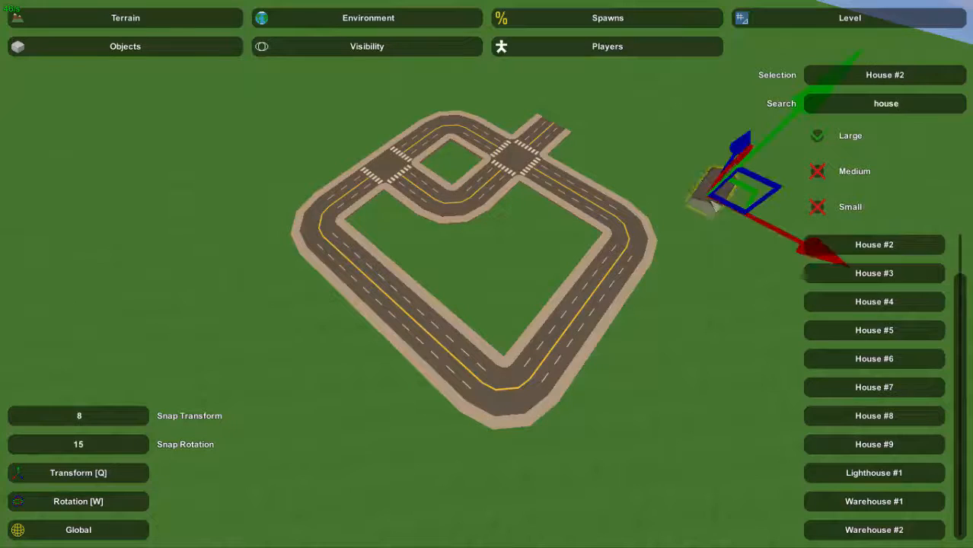
pyautogui.click(876, 280)
pyautogui.click(770, 219)
# - Place House #4 and House #6 on the grass near the first two houses
pyautogui.click(876, 303)
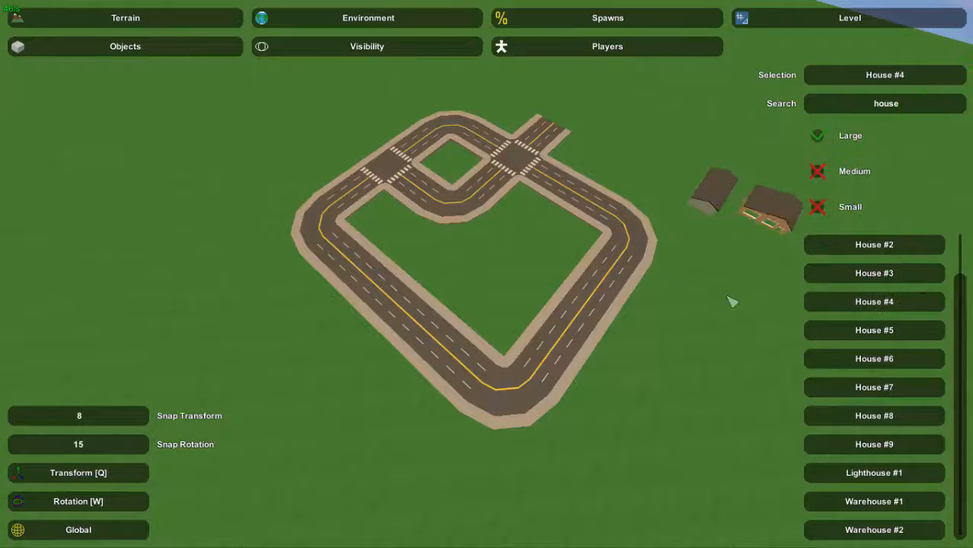
pyautogui.click(780, 267)
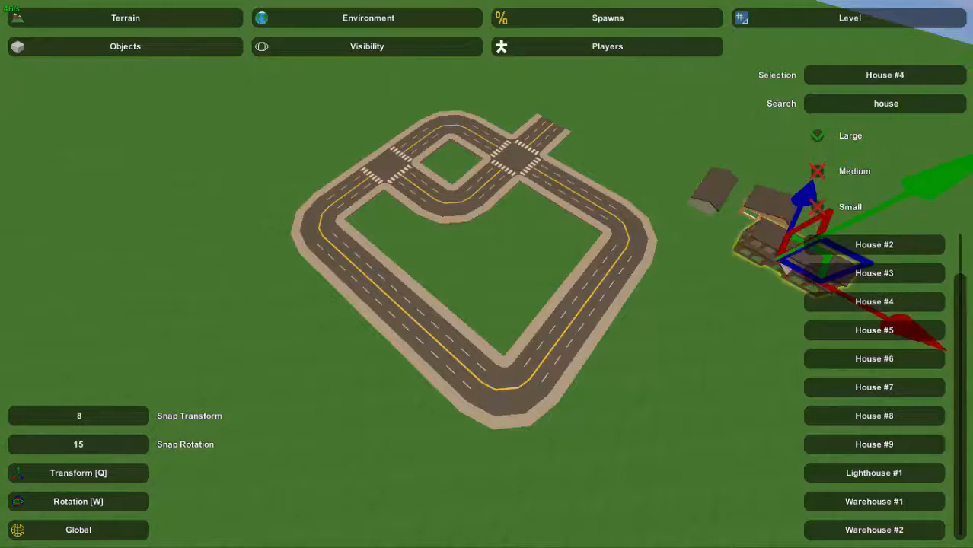
pyautogui.click(887, 356)
pyautogui.click(771, 318)
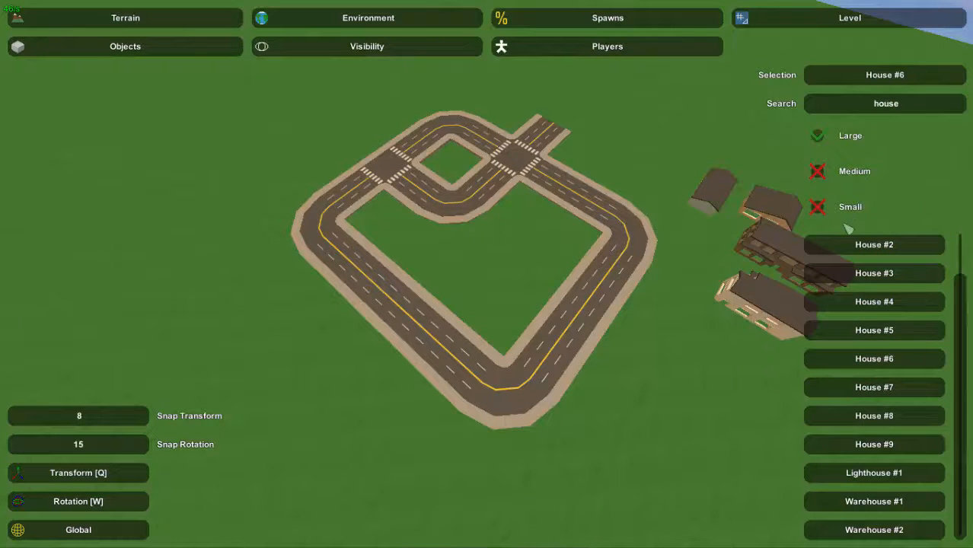
pyautogui.press('e')
pyautogui.moveTo(848, 229); pyautogui.dragTo(487, 274, button='right')
pyautogui.press('Delete')
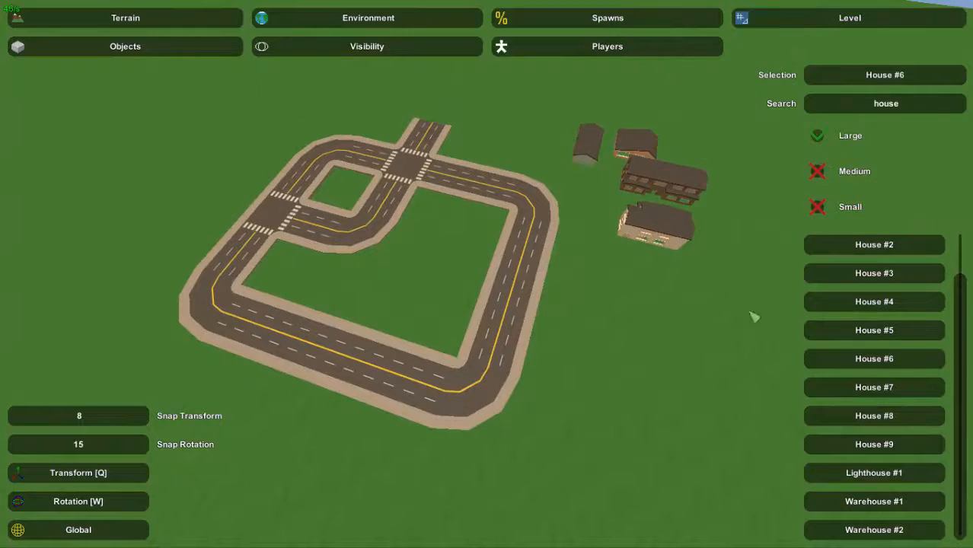
# - Add House #8 and House #9 to the group of houses outside the road loop
pyautogui.click(874, 415)
pyautogui.click(699, 157)
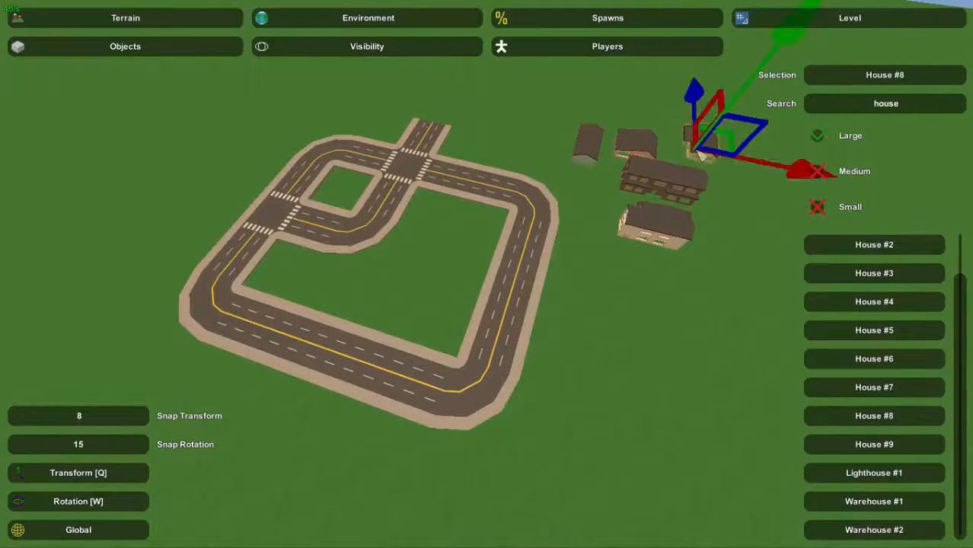
pyautogui.click(874, 444)
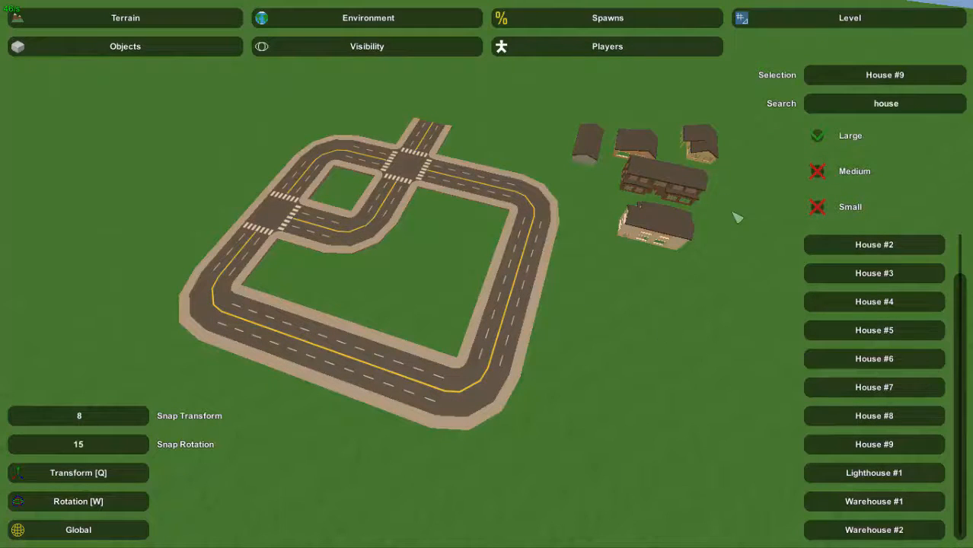
pyautogui.press('e')
pyautogui.click(663, 326)
pyautogui.moveTo(664, 326)
pyautogui.mouseDown(button='right')
pyautogui.moveTo(518, 320)
pyautogui.moveTo(655, 319)
pyautogui.mouseUp(button='right')
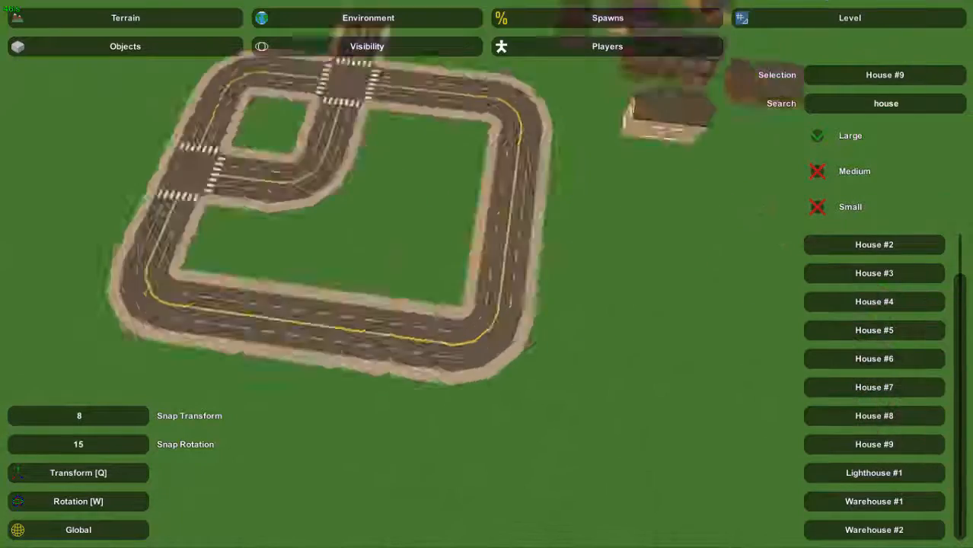
pyautogui.moveTo(487, 274)
pyautogui.mouseDown(button='right')
pyautogui.moveTo(541, 190)
pyautogui.moveTo(518, 187)
pyautogui.moveTo(491, 282)
pyautogui.mouseUp(button='right')
pyautogui.press('w')
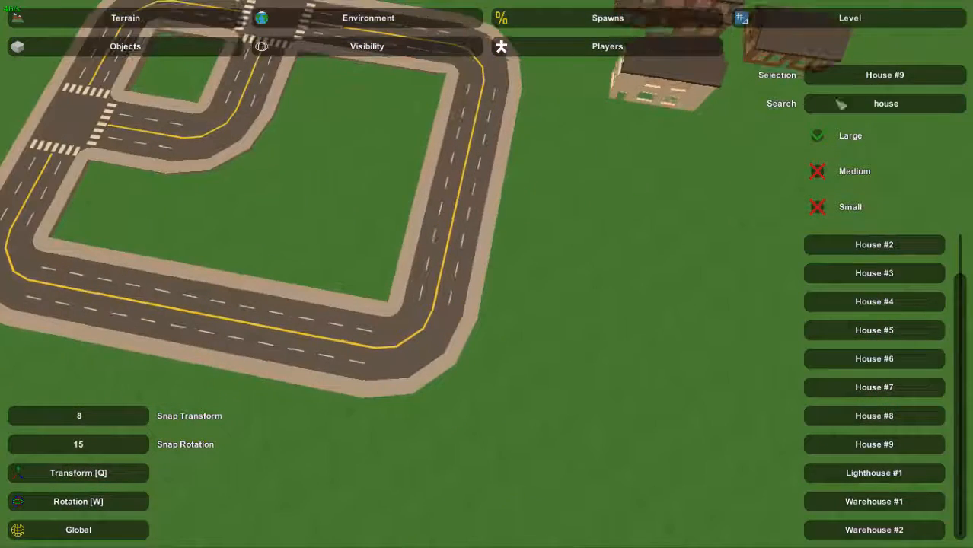
# - Search the objects for "apa" and place Apartment #1 on the grass near the houses
pyautogui.click(875, 108)
pyautogui.write('apa')
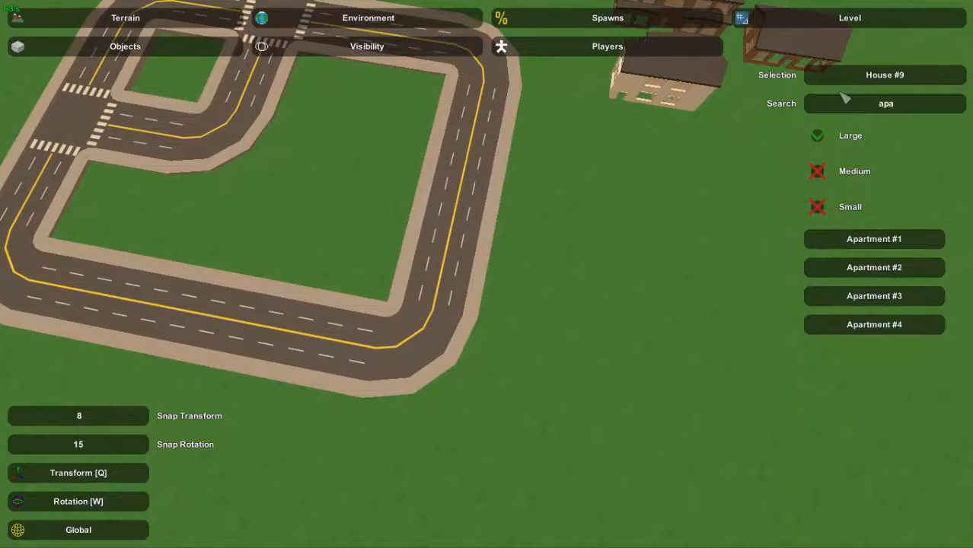
pyautogui.click(875, 238)
pyautogui.press('e')
# - Place Apartment #2 and Apartment #3 on the grass close to Apartment #1
pyautogui.click(855, 272)
pyautogui.click(724, 281)
pyautogui.press('e')
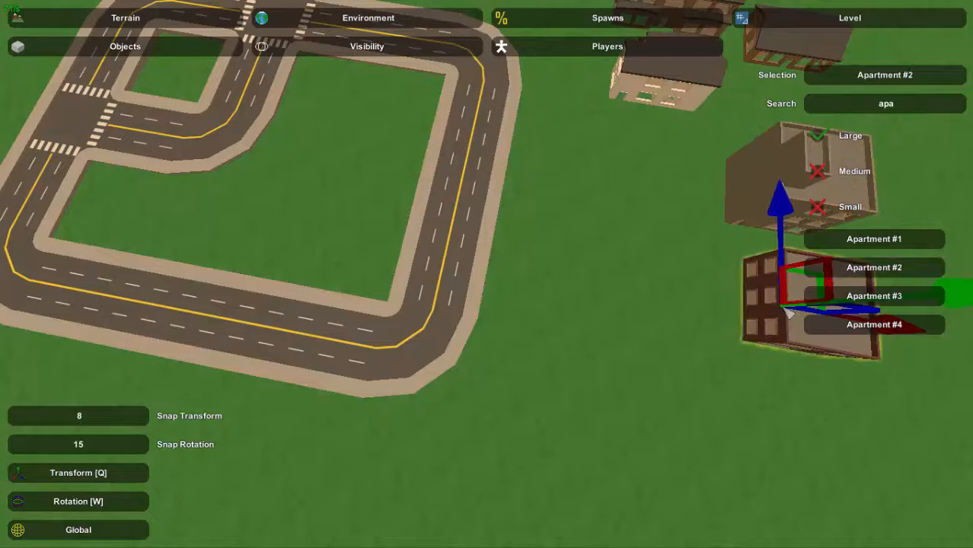
pyautogui.click(887, 299)
pyautogui.click(734, 321)
pyautogui.press('e')
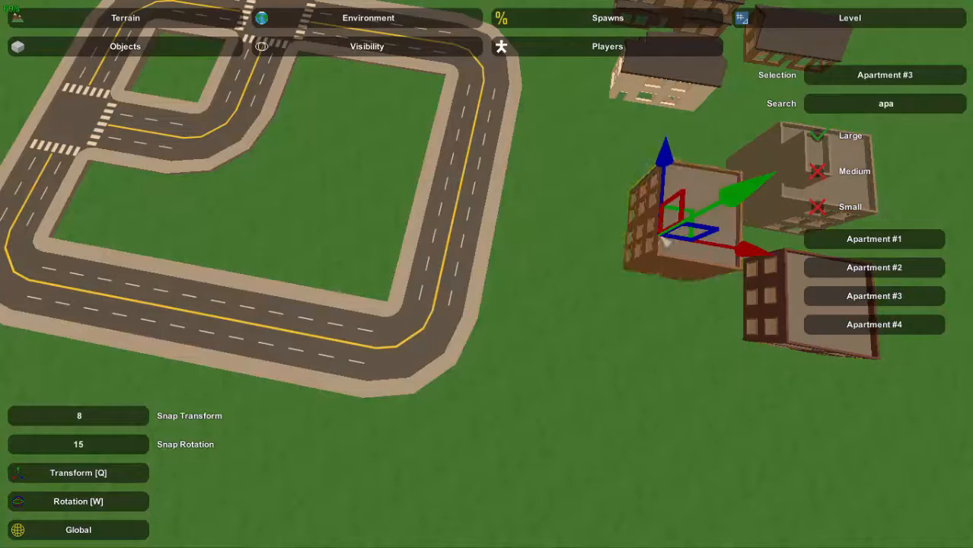
# - Place Apartment #4 on the grass beside the other three apartment buildings
pyautogui.click(896, 321)
pyautogui.click(694, 414)
pyautogui.press('e')
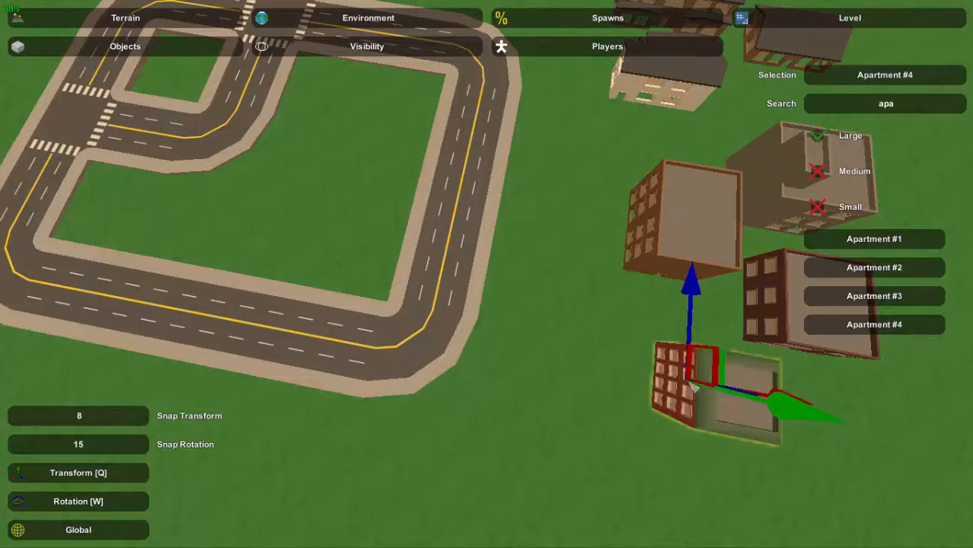
pyautogui.click(593, 398)
# - Search the objects for "po" and place Post #1 on the open grass on the far side of the road loop
pyautogui.moveTo(593, 398); pyautogui.dragTo(625, 327, button='right')
pyautogui.press('a')
pyautogui.click(843, 106)
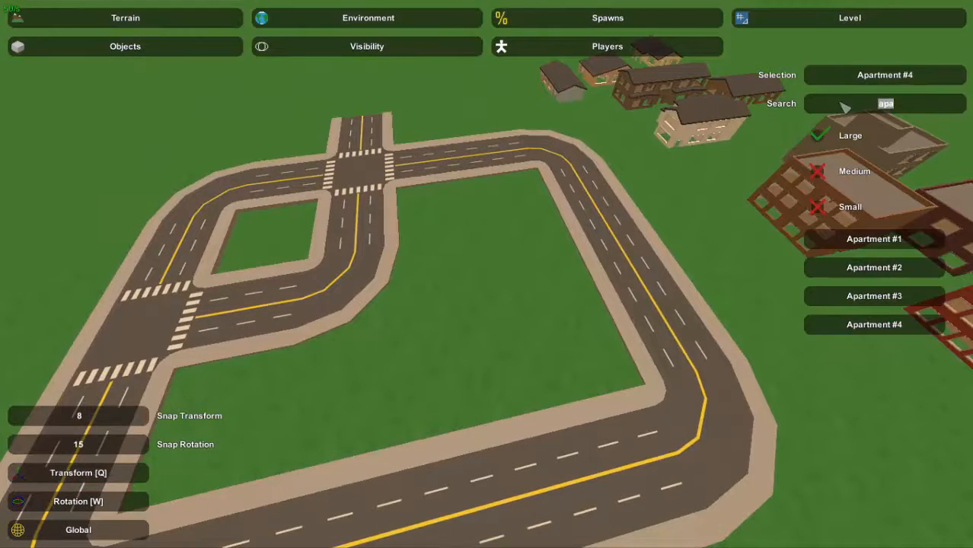
pyautogui.press('s')
pyautogui.moveTo(859, 121); pyautogui.dragTo(666, 118, button='right')
pyautogui.press('w')
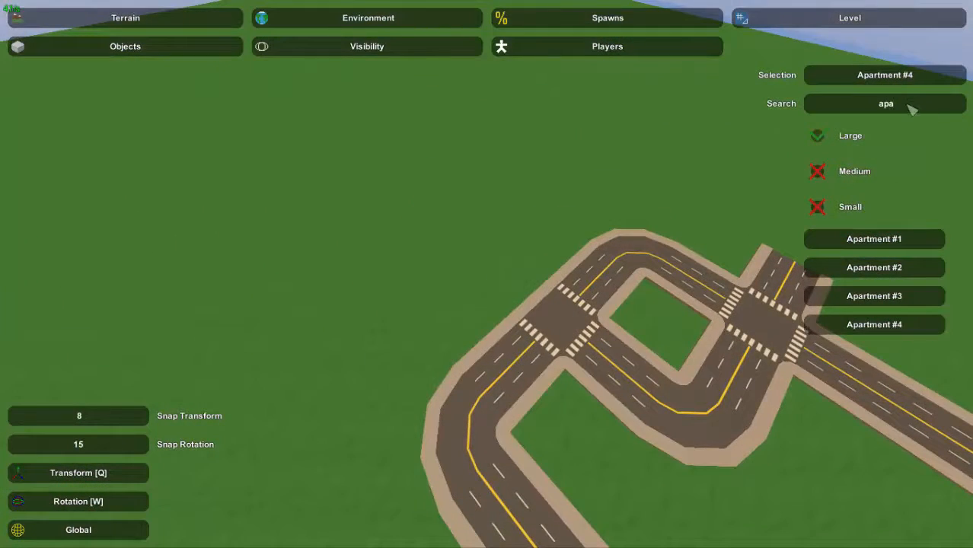
pyautogui.click(847, 108)
pyautogui.write('p')
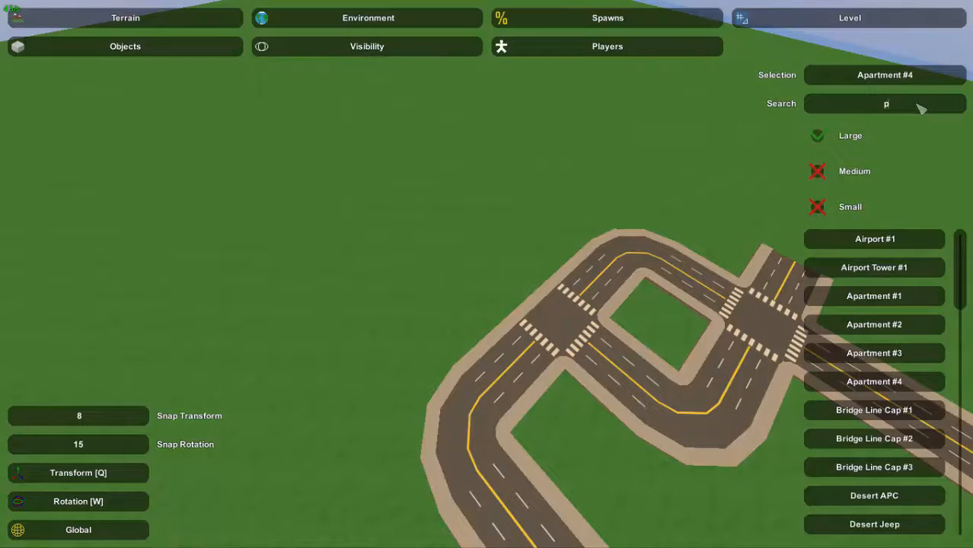
pyautogui.write('o')
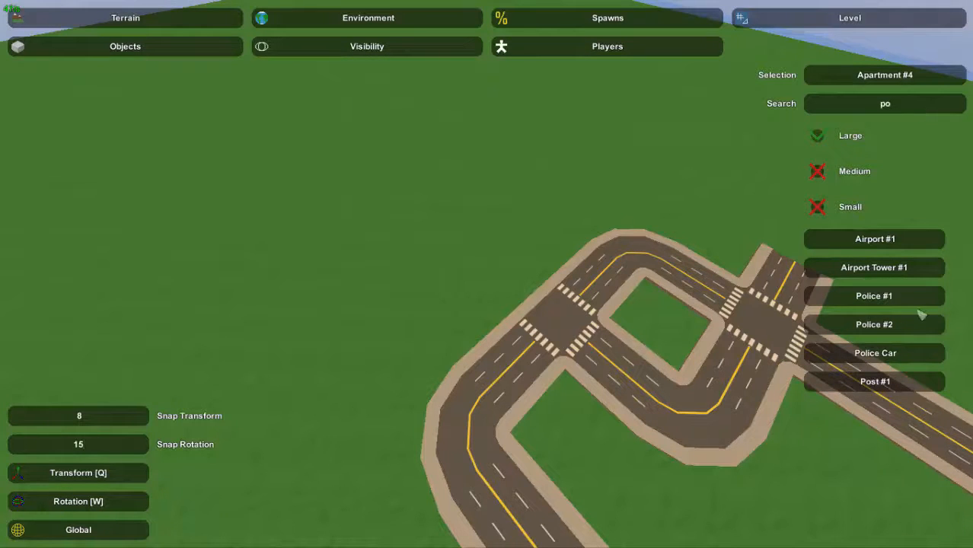
pyautogui.click(918, 380)
pyautogui.click(343, 199)
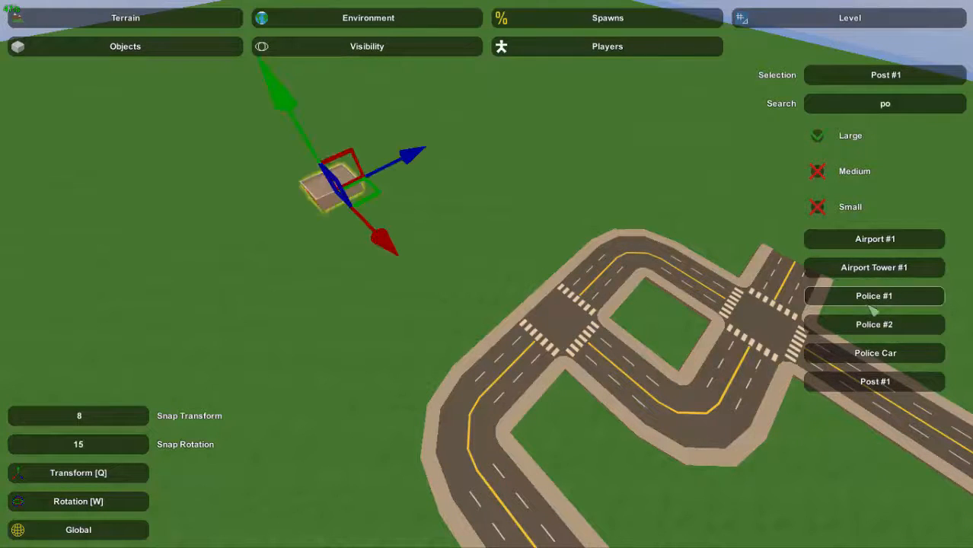
# - Place Police #1 and Police #2 in a row beside the post office
pyautogui.click(880, 300)
pyautogui.click(429, 172)
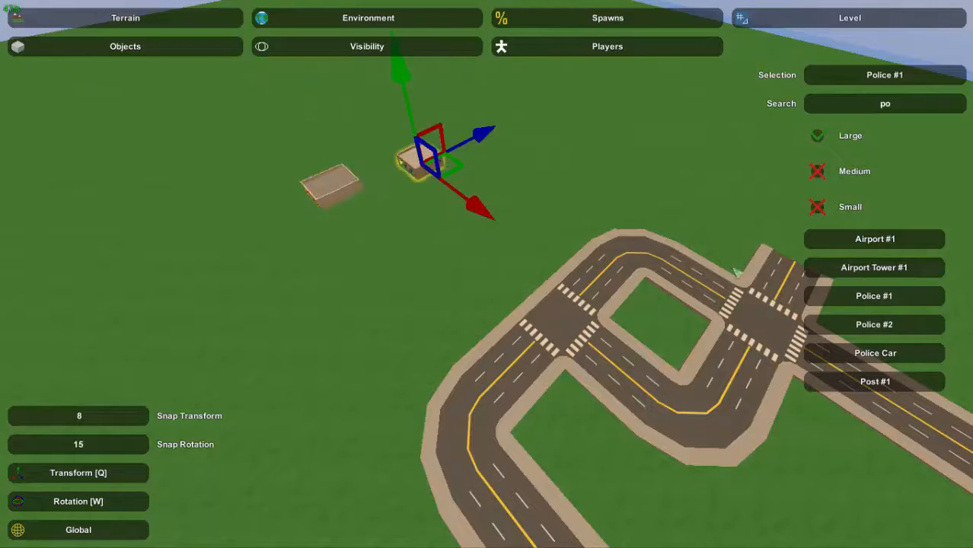
pyautogui.click(874, 325)
pyautogui.click(477, 167)
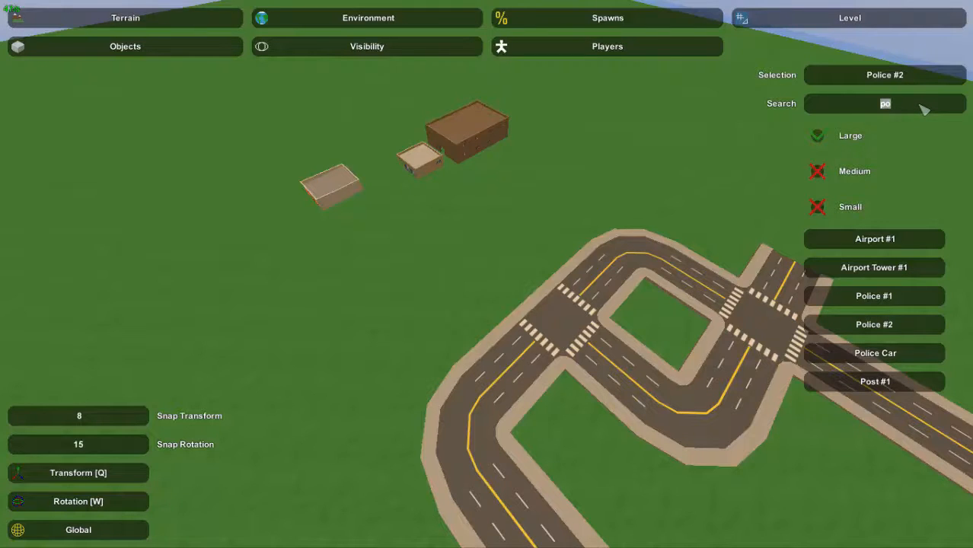
# - Search the objects for "gro" and place Grocer #1 on the grass beside Police #2
pyautogui.write('g')
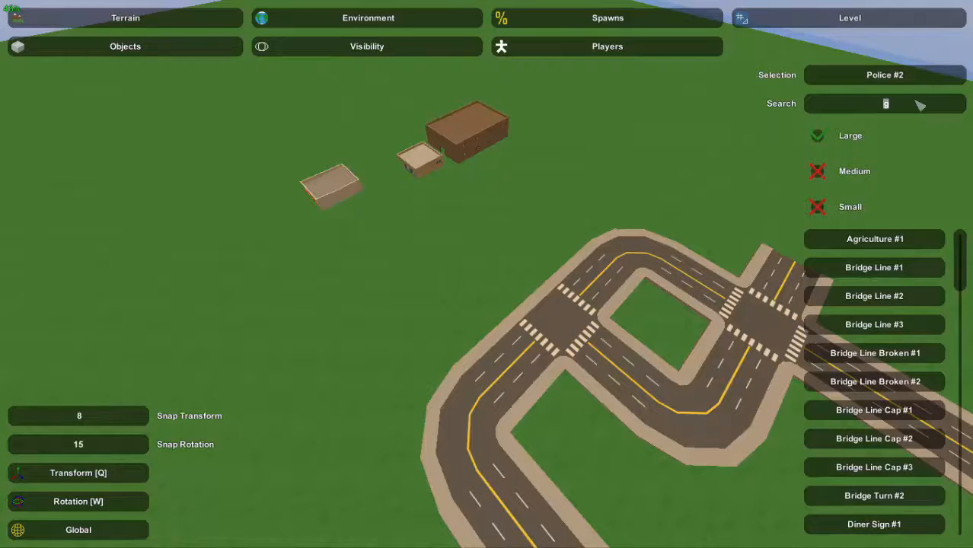
pyautogui.press('BackSpace')
pyautogui.write('ro')
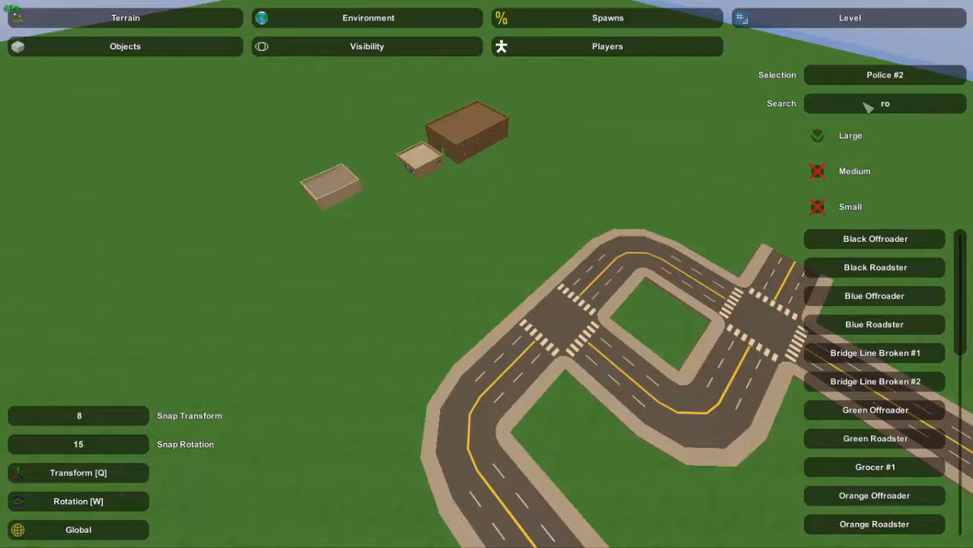
pyautogui.click(874, 243)
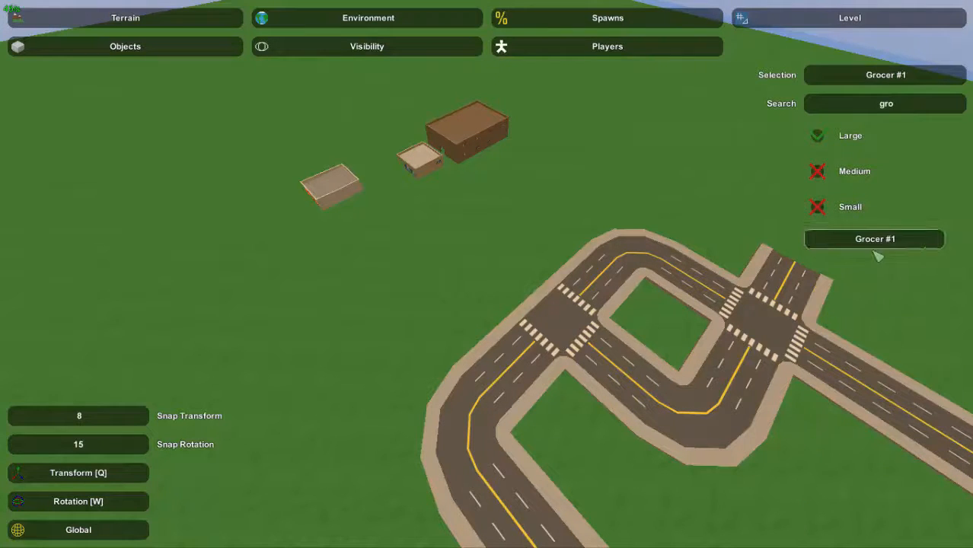
pyautogui.press('e')
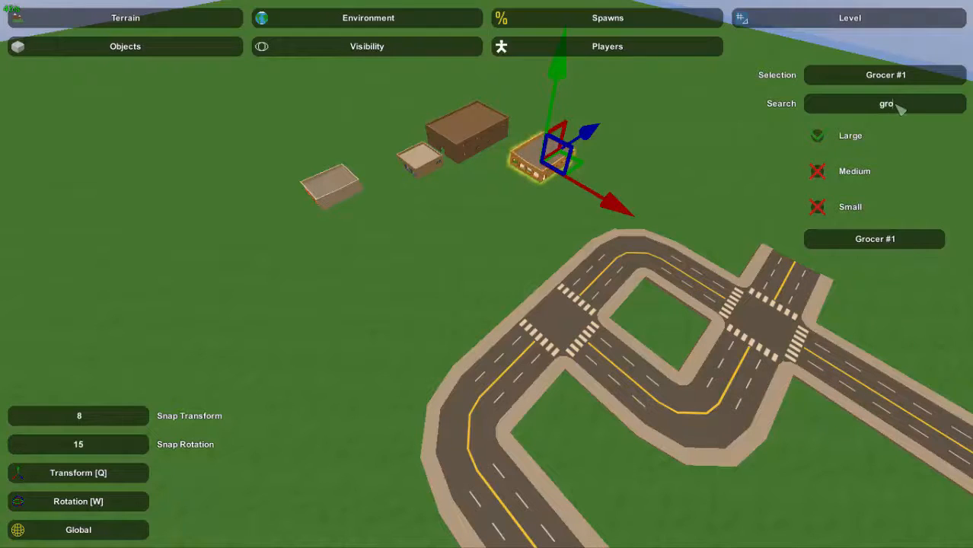
# - Undo the accidental move of the grocer, search for "me" and place Mechanic #1 between the police buildings and the road
pyautogui.write('m')
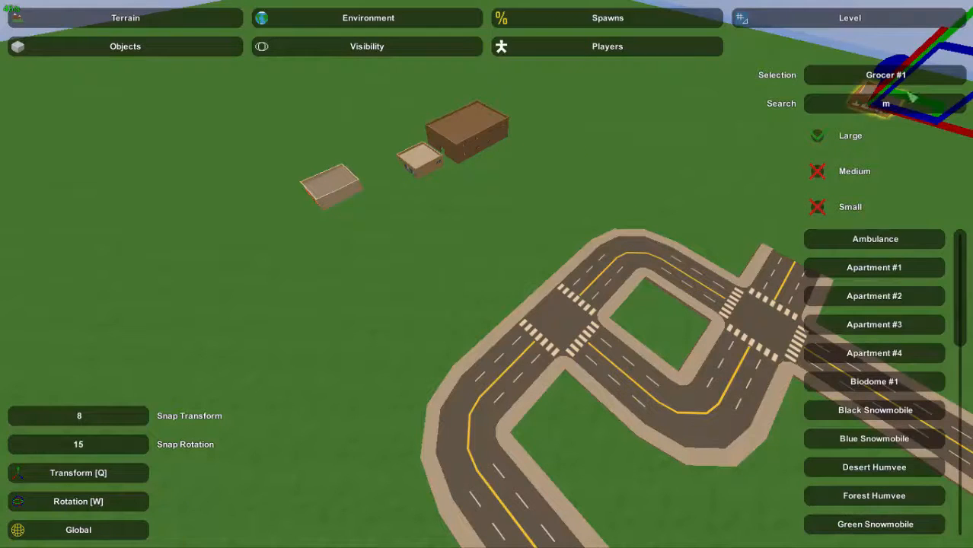
pyautogui.hotkey('ctrl', 'z')
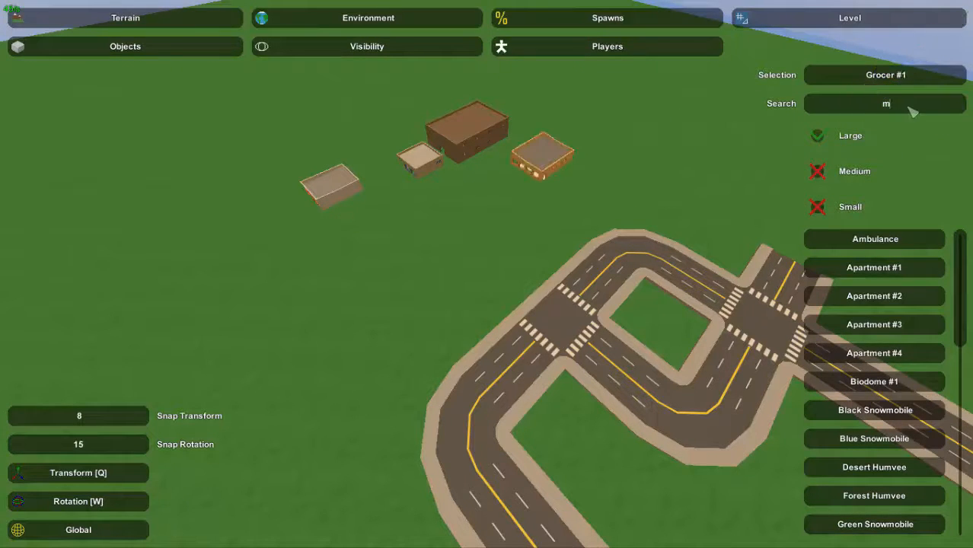
pyautogui.write('e')
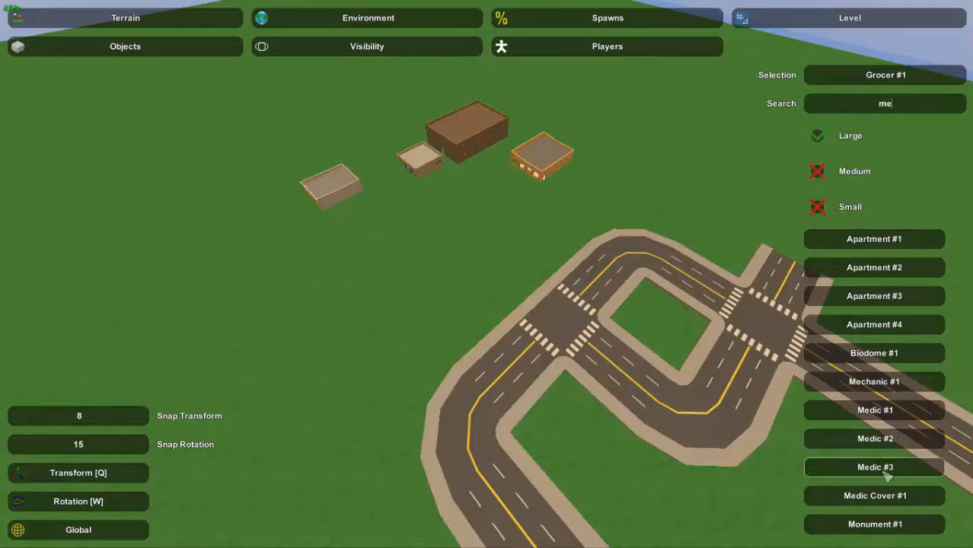
pyautogui.click(874, 381)
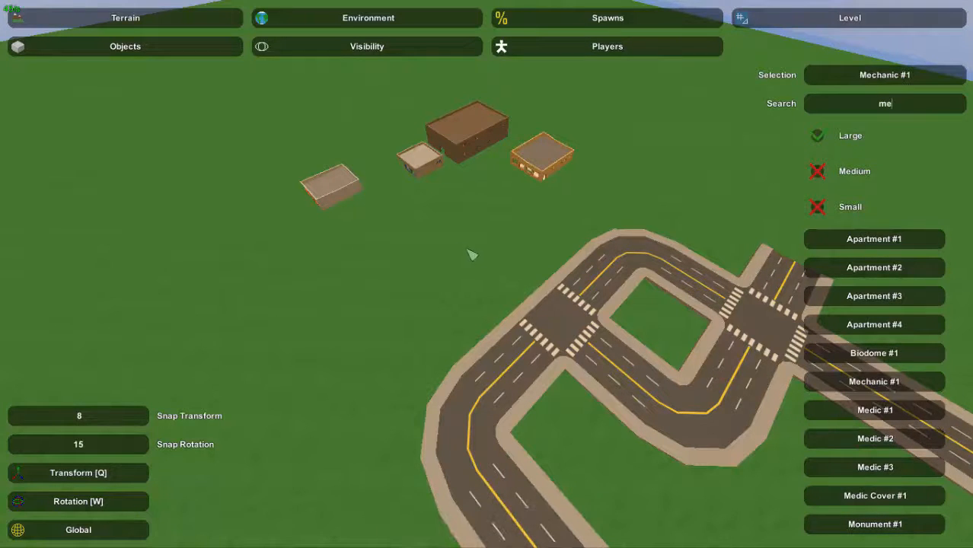
pyautogui.click(467, 201)
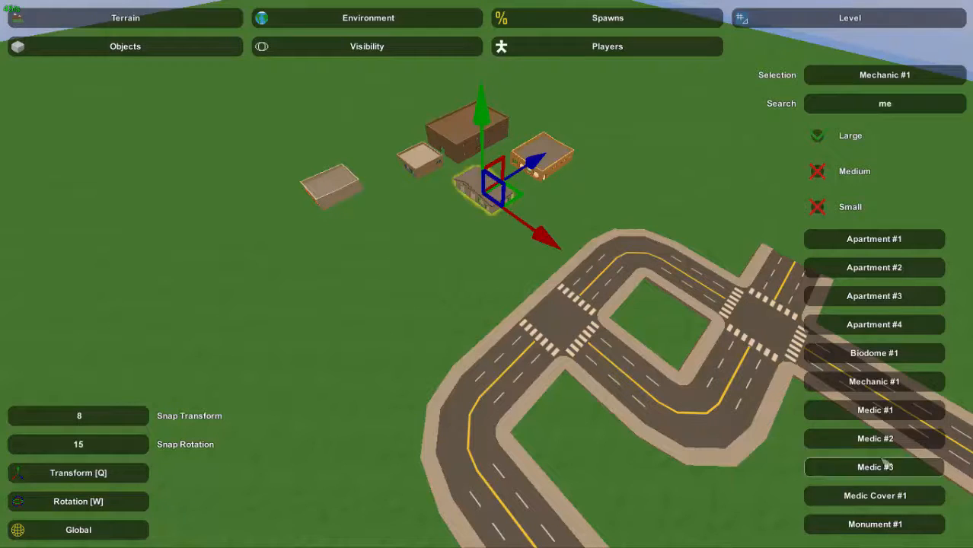
# - Place Medic #1 and Medic #2 on the grass near the post office
pyautogui.click(875, 415)
pyautogui.click(402, 223)
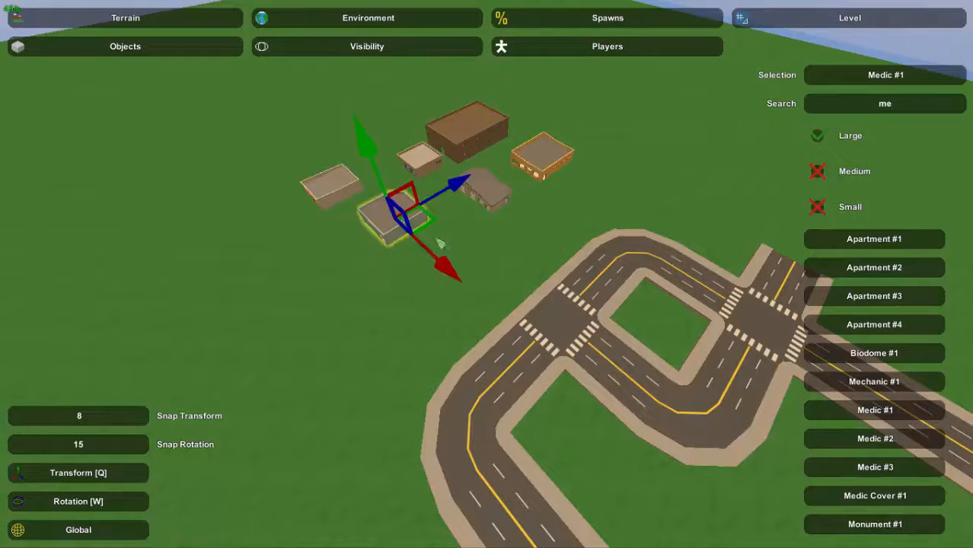
pyautogui.click(876, 438)
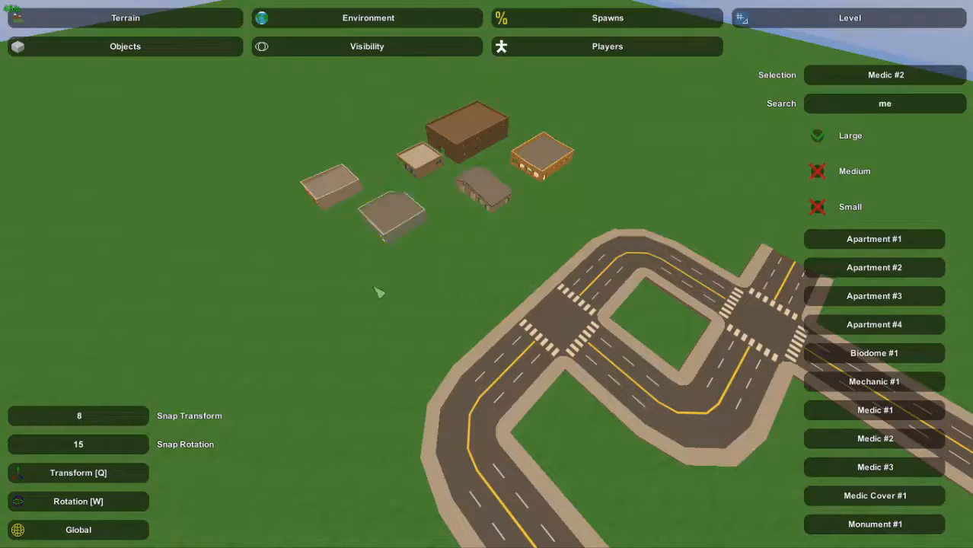
pyautogui.click(334, 258)
# - Place Medic #3 next to Medic #2 and move it away to the free grass beside the post office
pyautogui.click(875, 466)
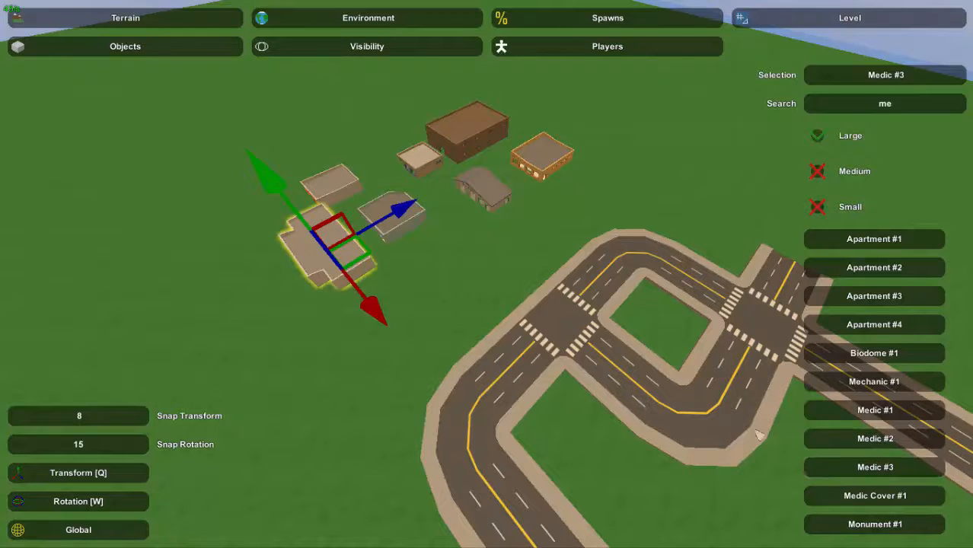
pyautogui.click(280, 290)
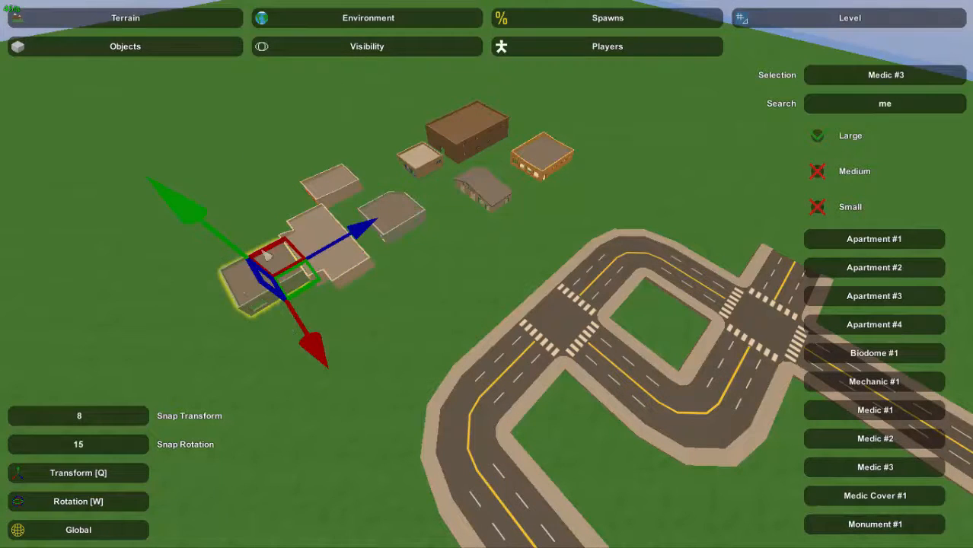
pyautogui.moveTo(267, 255); pyautogui.dragTo(258, 210)
pyautogui.click(384, 351)
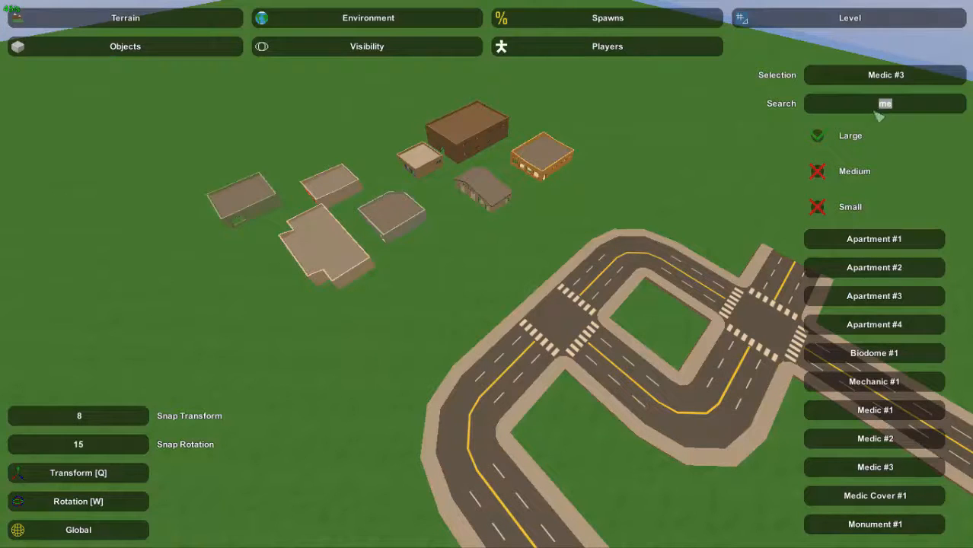
# - Search the objects for "ga" and place Gas Station #1 with Gas Cover #1 beside it, behind the grocer
pyautogui.write('ga')
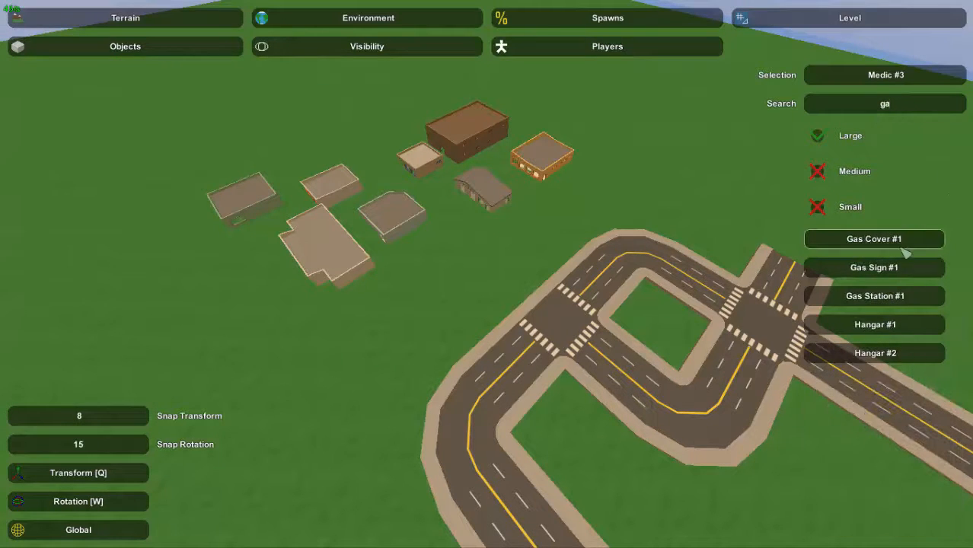
pyautogui.click(916, 301)
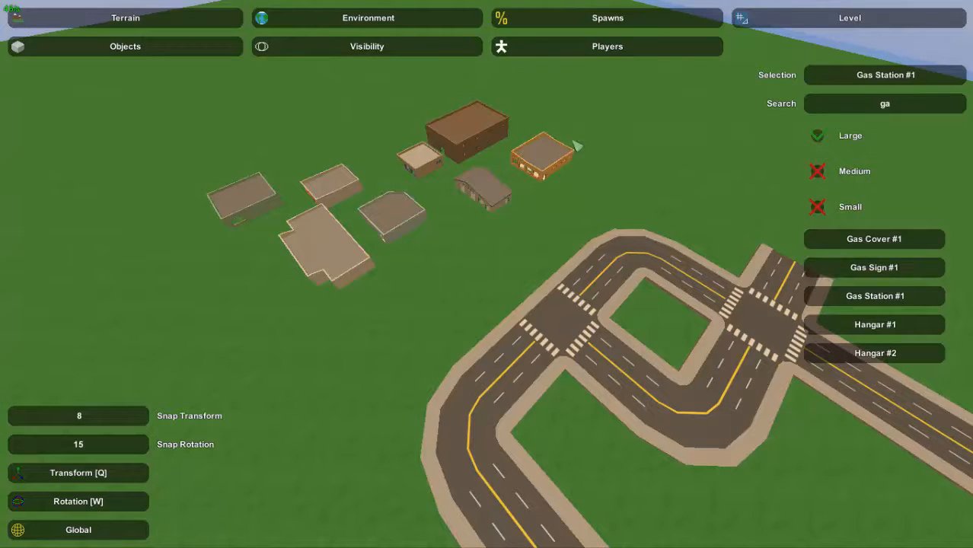
pyautogui.click(575, 128)
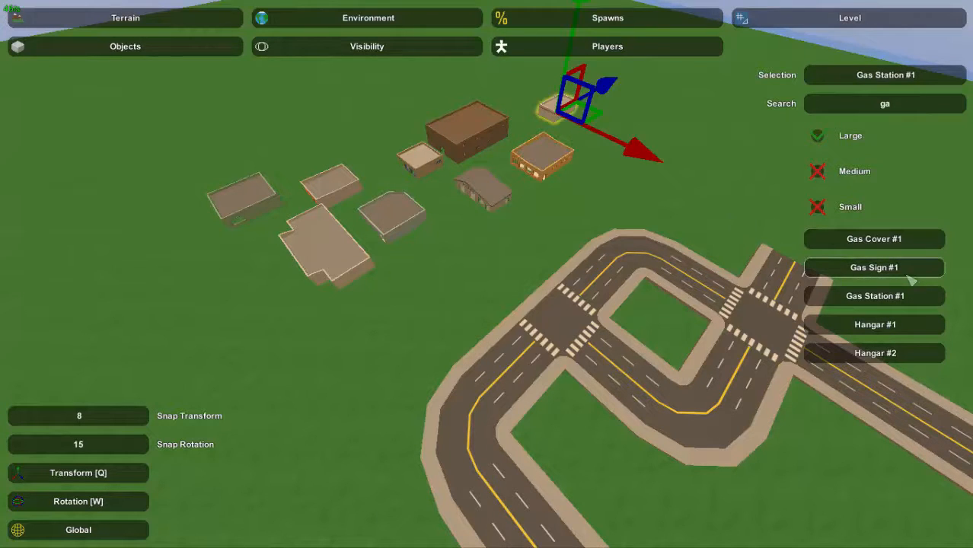
pyautogui.click(896, 240)
pyautogui.click(586, 127)
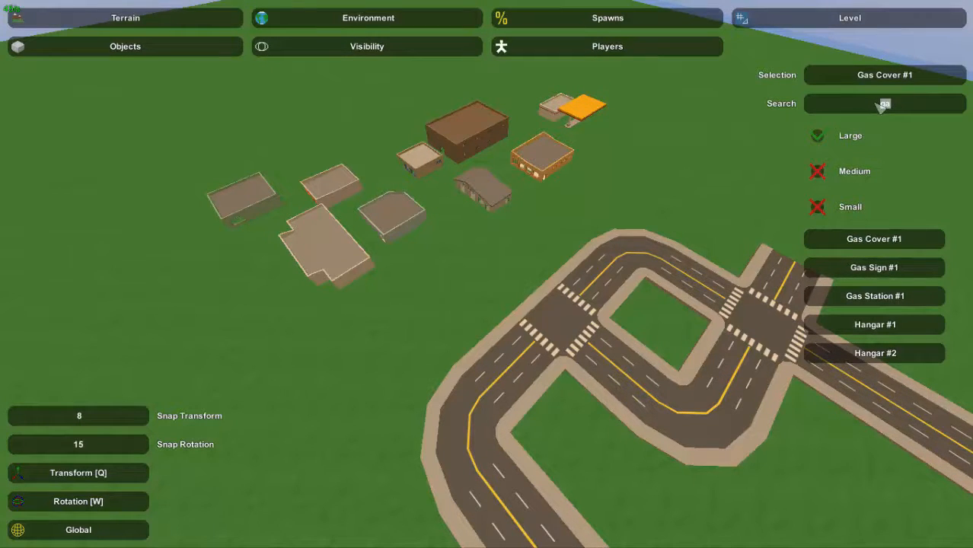
pyautogui.write('fa')
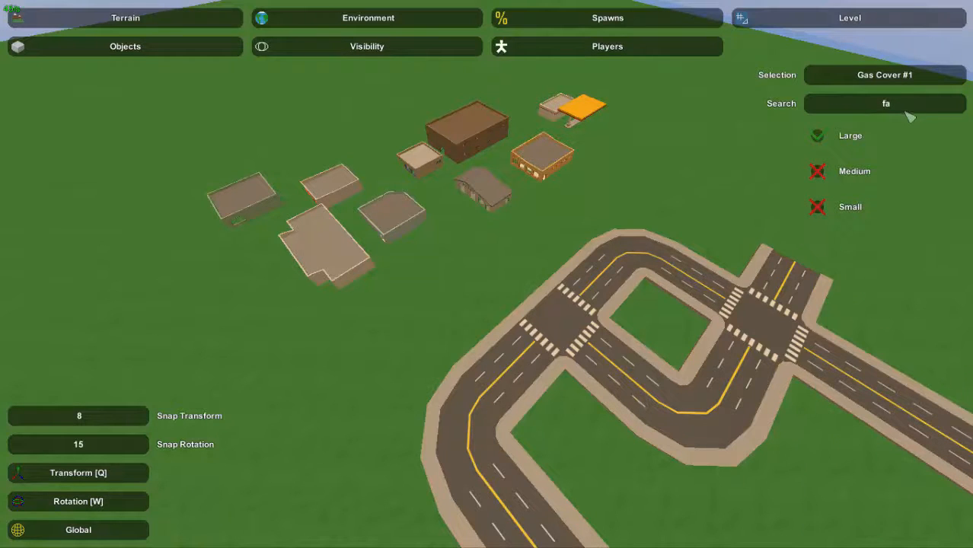
pyautogui.press('BackSpace')
pyautogui.press('BackSpace')
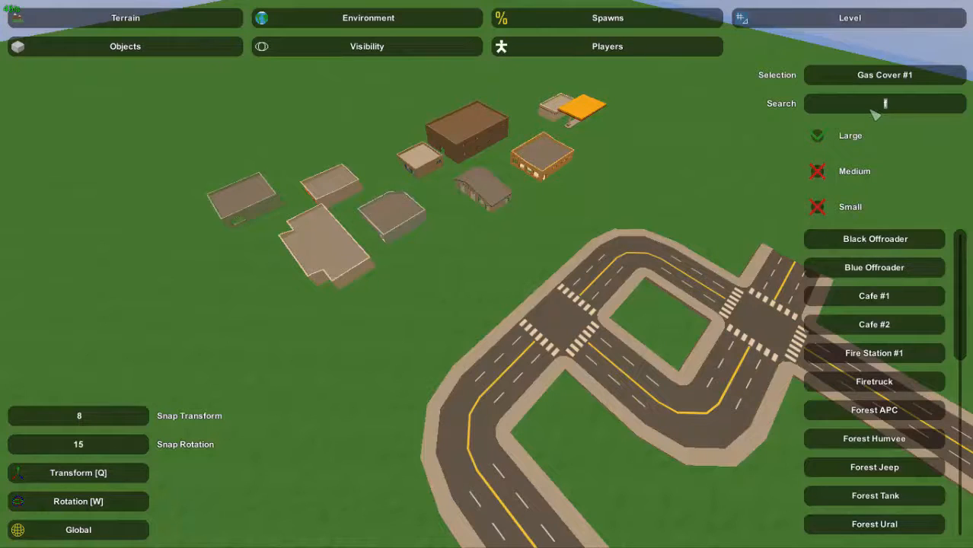
pyautogui.press('BackSpace')
# - Search the objects for "di" and place Diner #1 on the grass near the gas station
pyautogui.write('di')
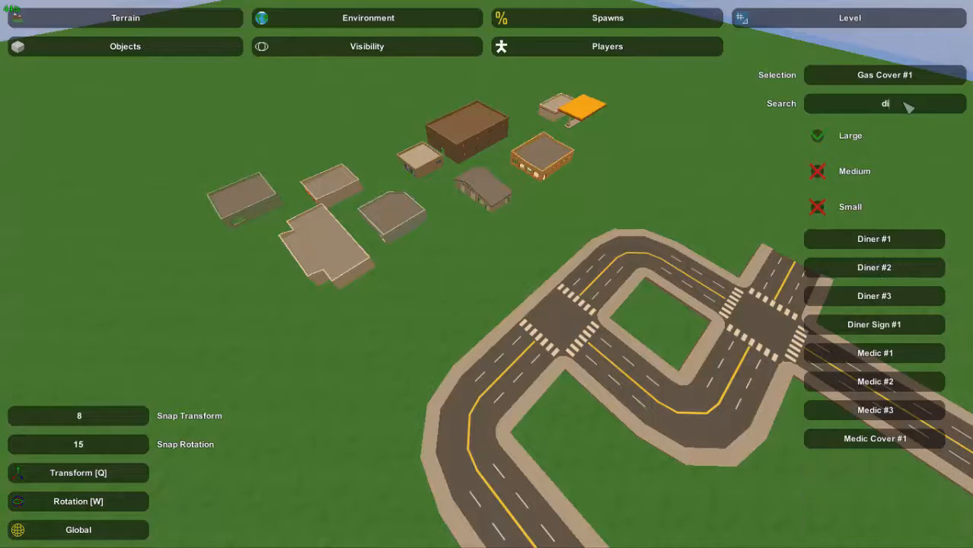
pyautogui.click(899, 241)
pyautogui.press('e')
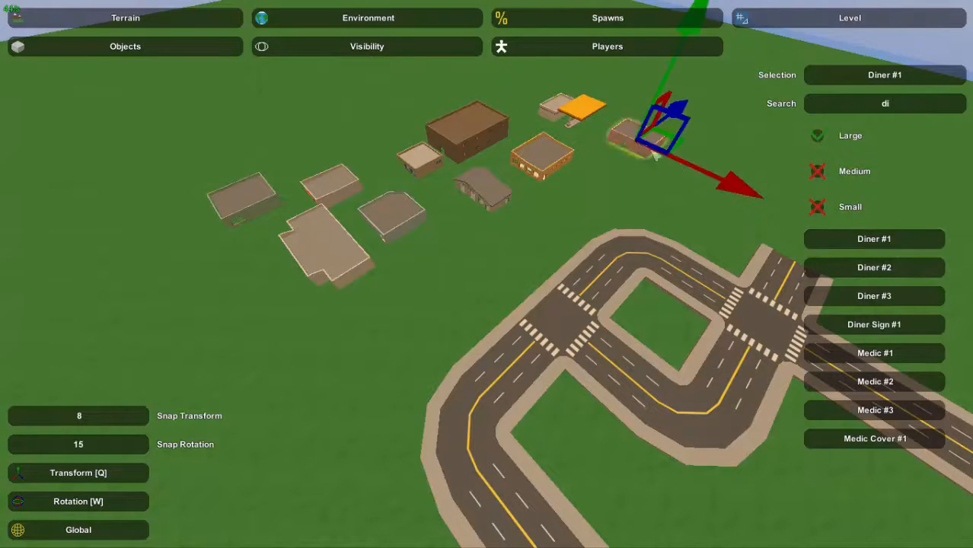
# - Place Diner #2 and Diner #3 on either side of Diner #1
pyautogui.click(870, 268)
pyautogui.press('e')
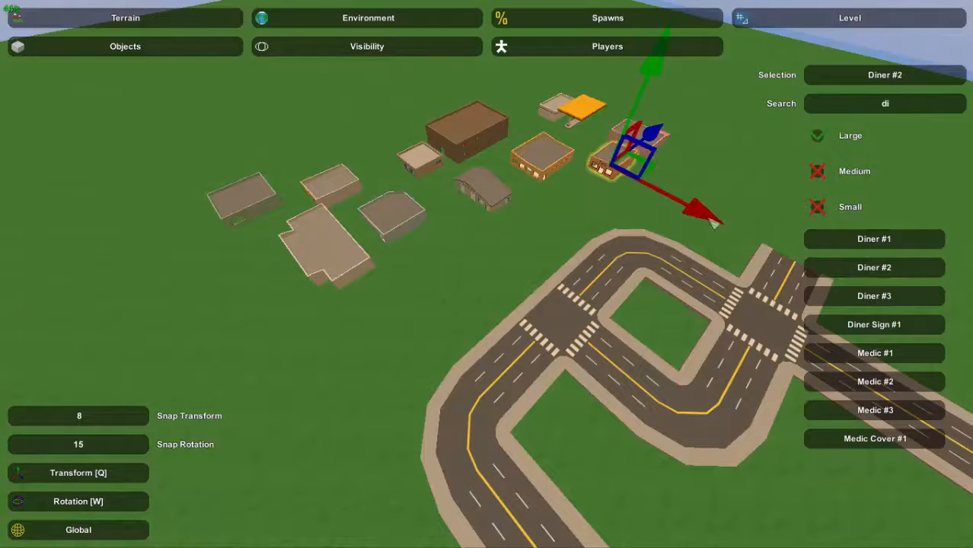
pyautogui.click(859, 301)
pyautogui.click(685, 138)
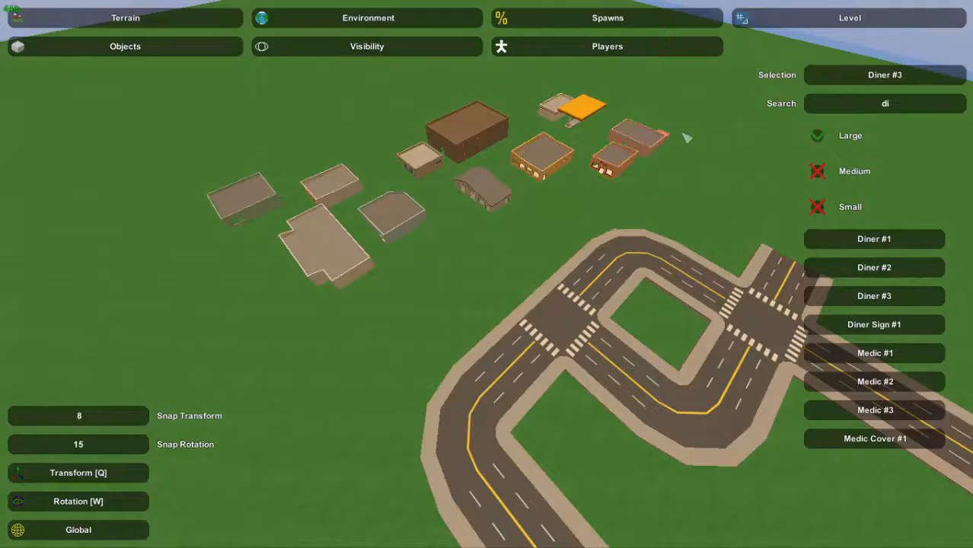
pyautogui.press('e')
pyautogui.click(688, 191)
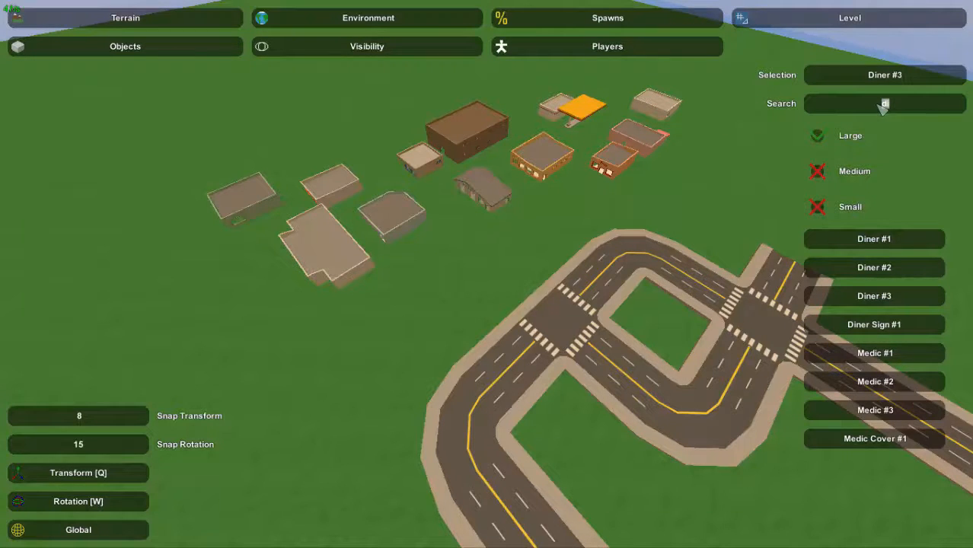
# - Search the objects for "cl" and place Clothes #1 between the mechanic and Medic #1, near the road
pyautogui.write('cl')
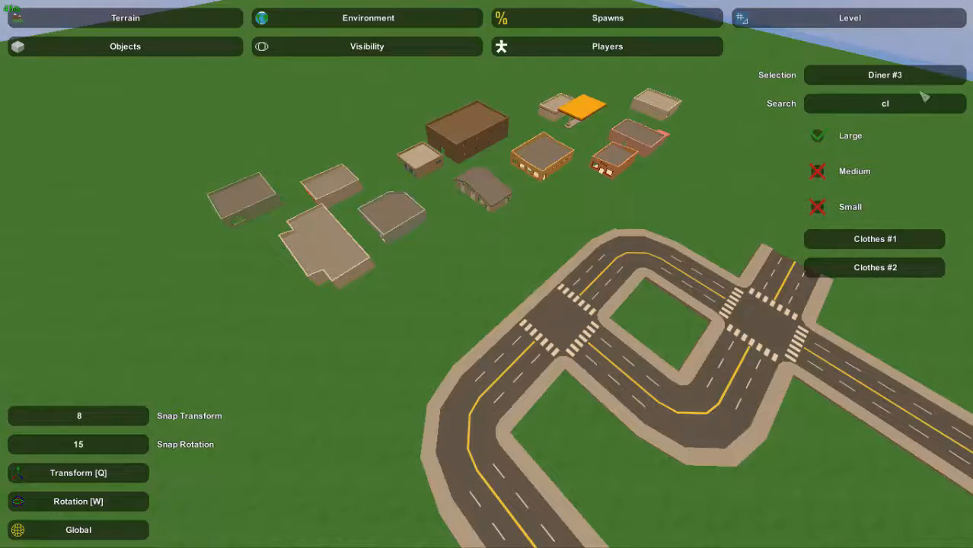
pyautogui.click(915, 242)
pyautogui.click(462, 243)
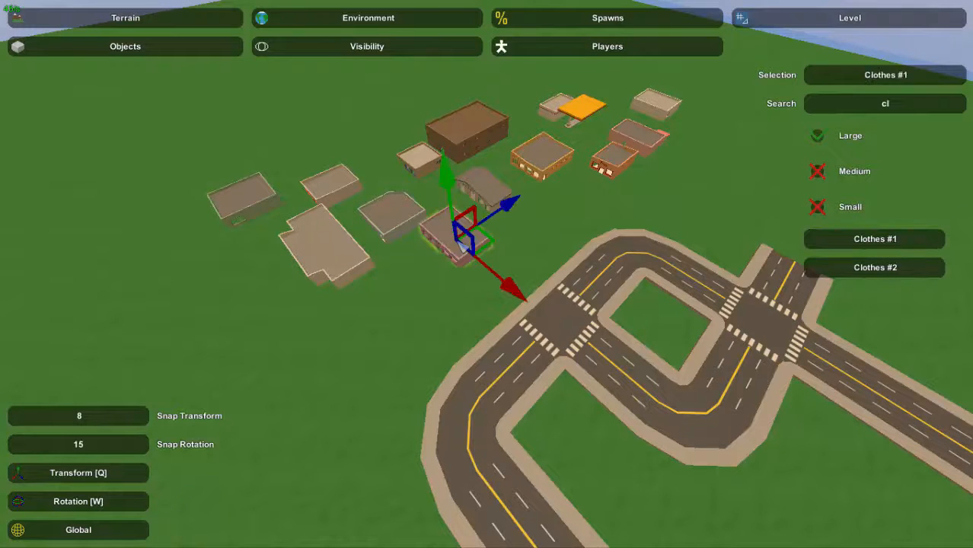
# - Place Clothes #2 on the open grass beside Clothes #1, near the road
pyautogui.click(844, 263)
pyautogui.click(413, 287)
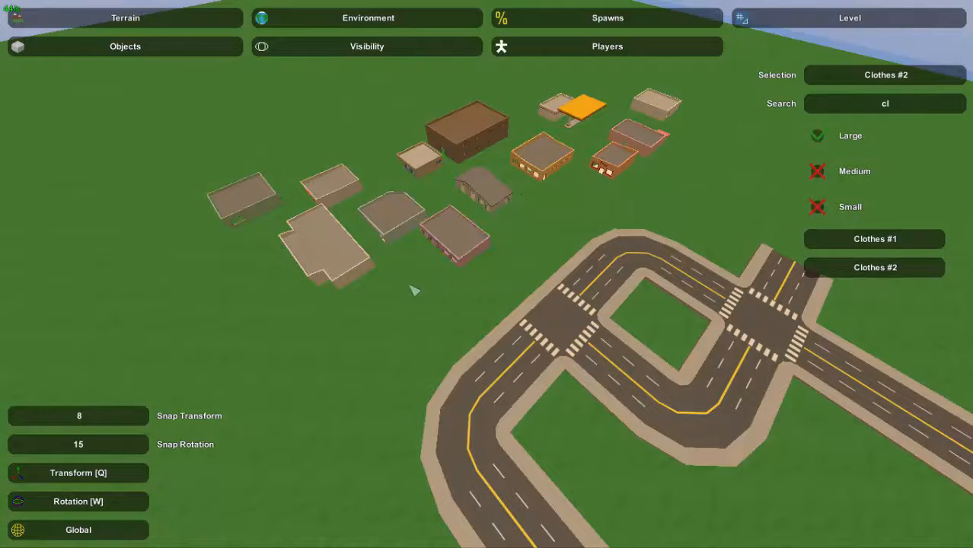
pyautogui.click(518, 284)
pyautogui.press('w')
pyautogui.moveTo(518, 285); pyautogui.dragTo(548, 282, button='right')
# - Search the objects for "bot" and place Botanist #1 beside the gable-roofed building, near the road
pyautogui.doubleClick(880, 110)
pyautogui.write('b')
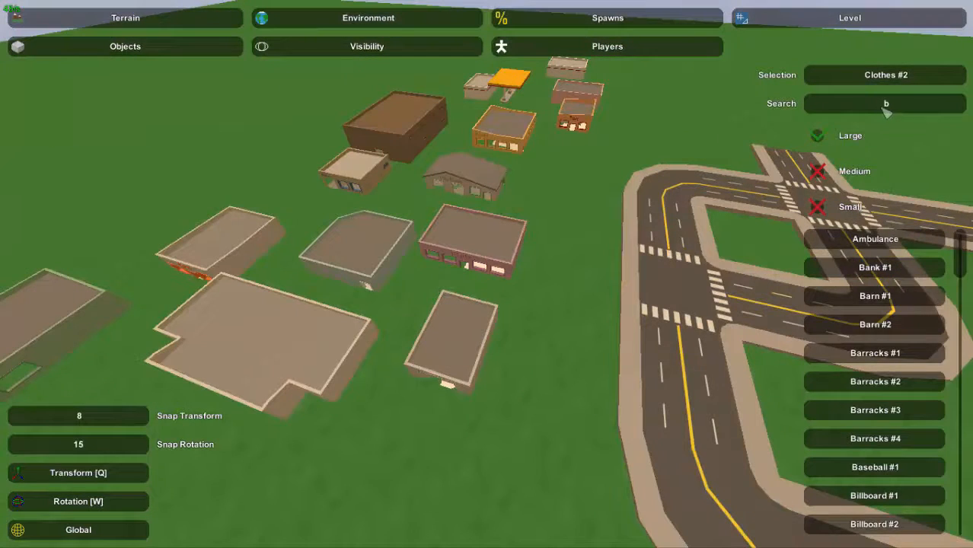
pyautogui.write('ot')
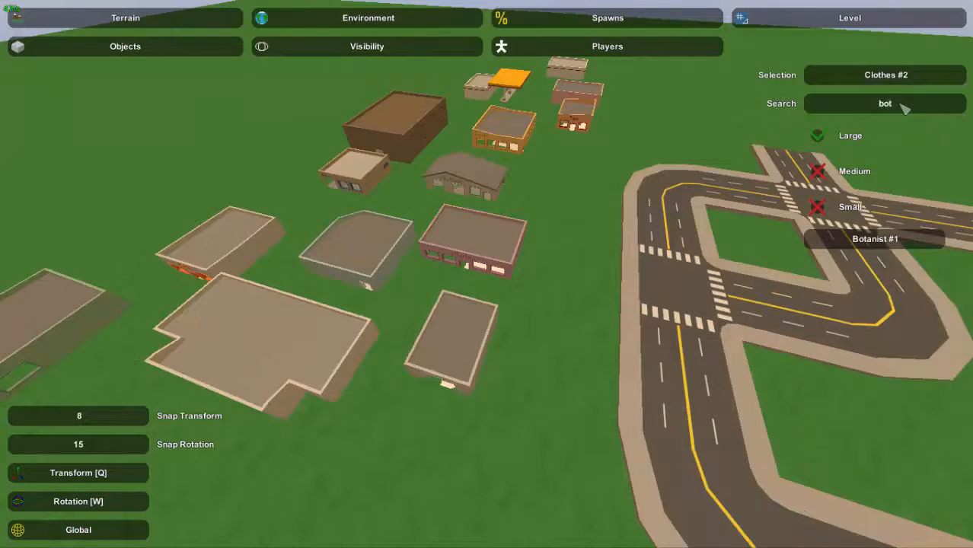
pyautogui.click(875, 239)
pyautogui.press('e')
pyautogui.click(545, 189)
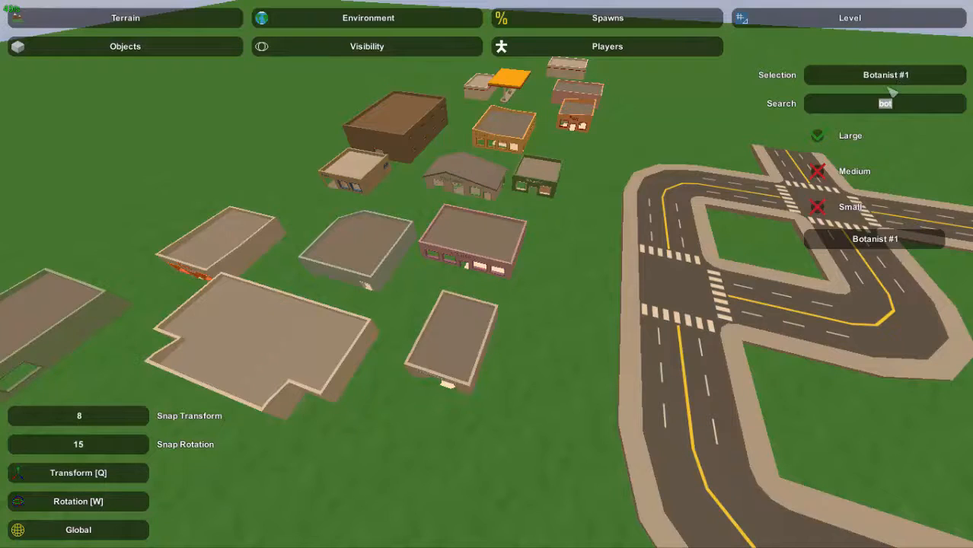
# - Search the objects for "fi" and place Fire Station #1 on the grass beside Clothes #2
pyautogui.write('f')
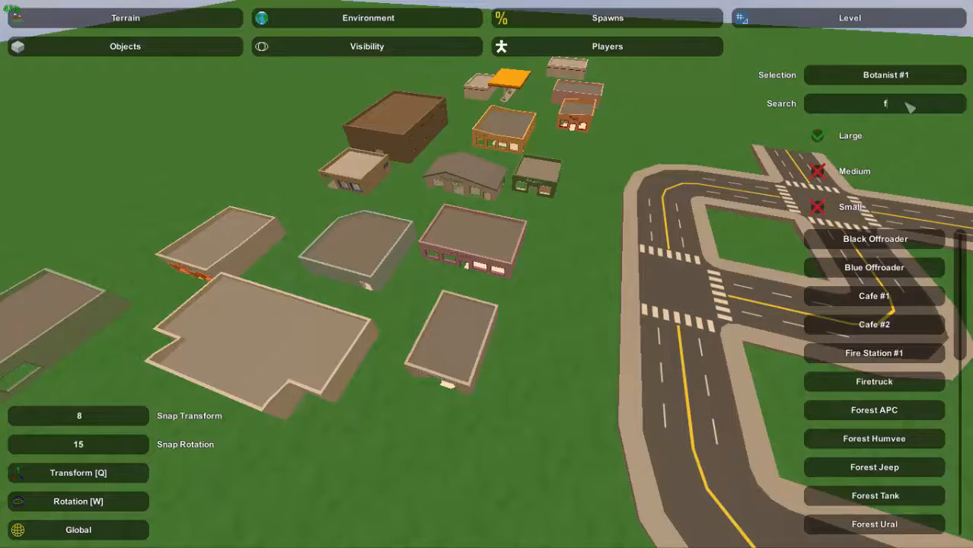
pyautogui.write('i')
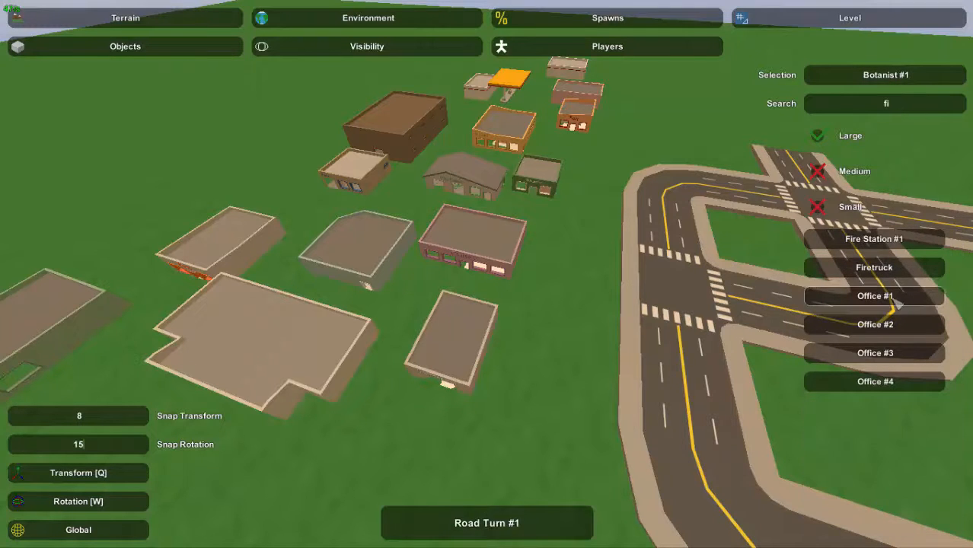
pyautogui.click(874, 239)
pyautogui.press('e')
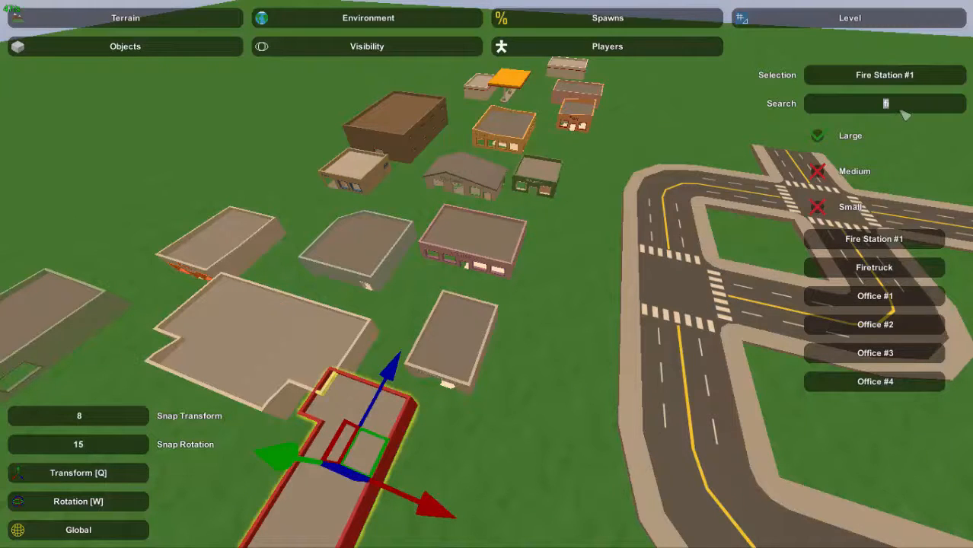
# - Search the objects for "ca" and place Cafe #1 and Cafe #2 side by side behind the existing shops, away from the road
pyautogui.write('ca')
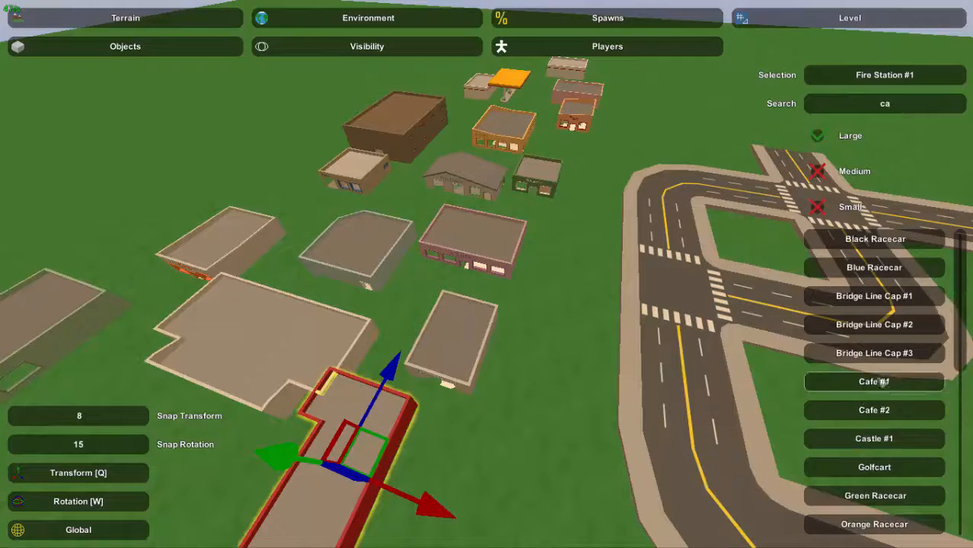
pyautogui.click(583, 321)
pyautogui.press('e')
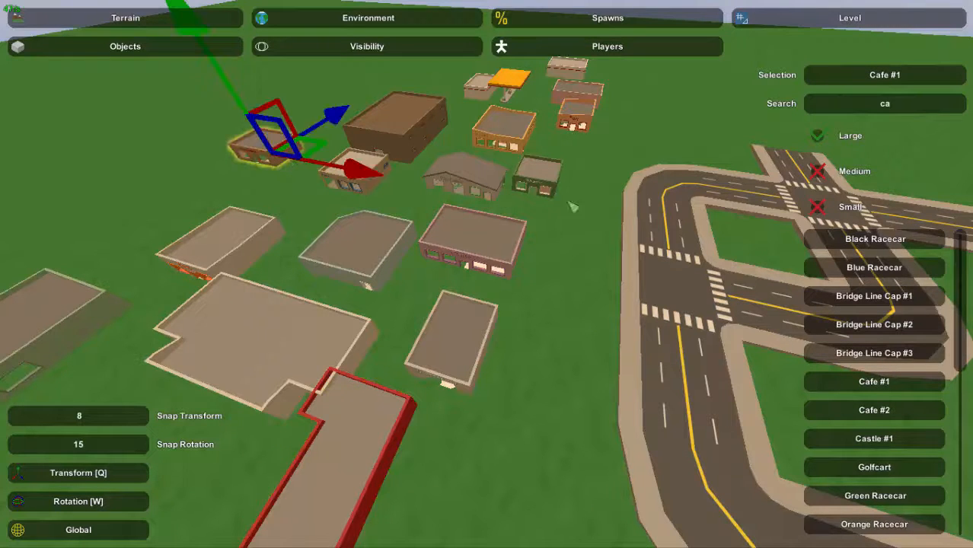
pyautogui.click(564, 397)
pyautogui.press('e')
pyautogui.click(582, 358)
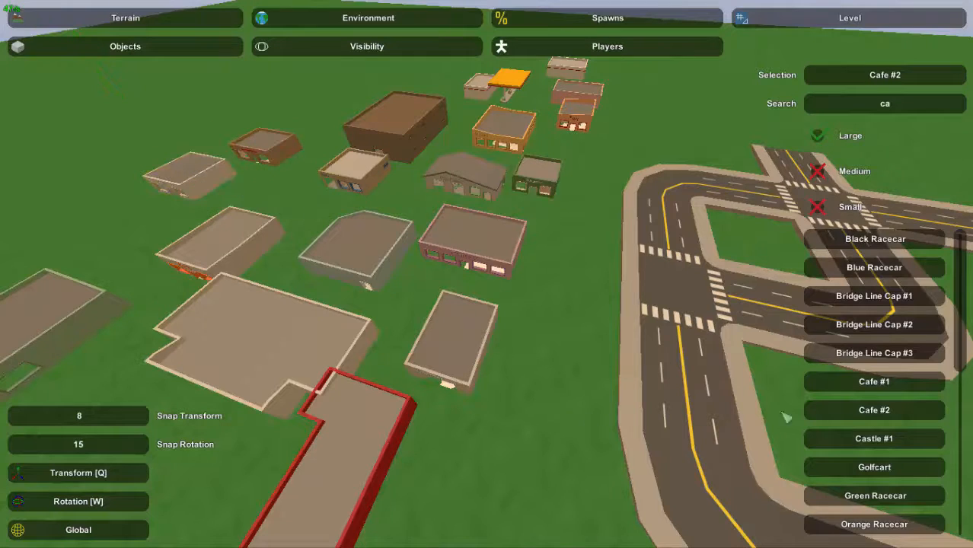
# - Clear the object search and place Bank #1 on the open grass at the outer edge of the building group
pyautogui.scroll(-9, 876, 381)
pyautogui.scroll(-4, 885, 378)
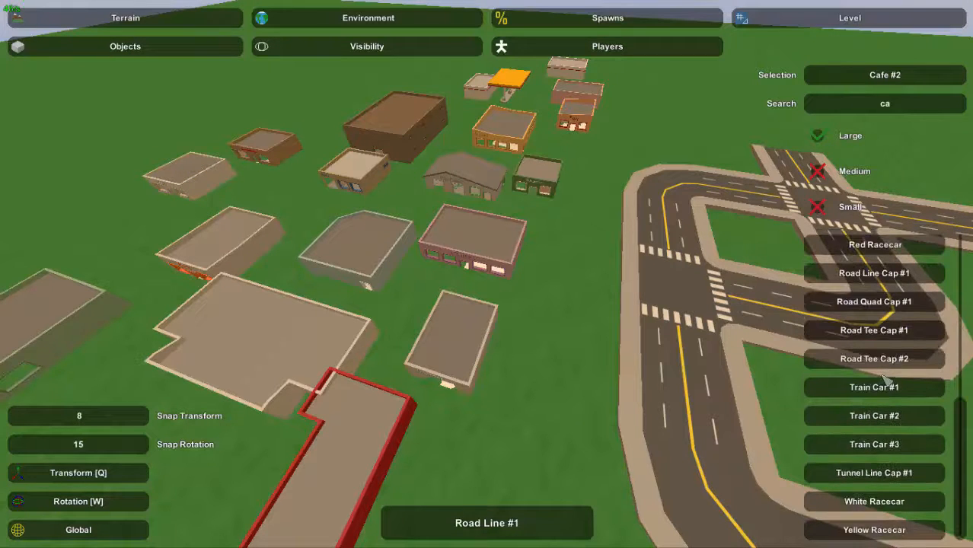
pyautogui.scroll(13, 885, 381)
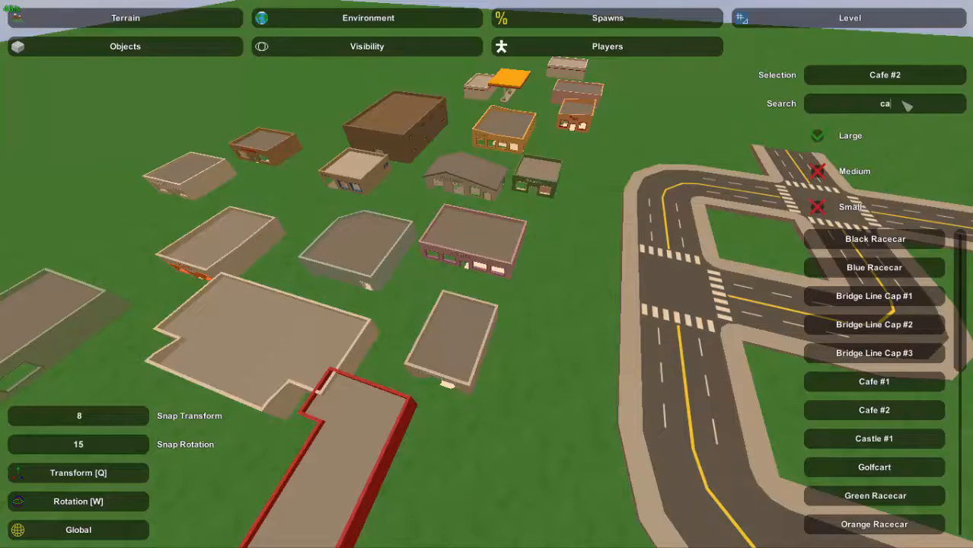
pyautogui.press('BackSpace')
pyautogui.press('BackSpace')
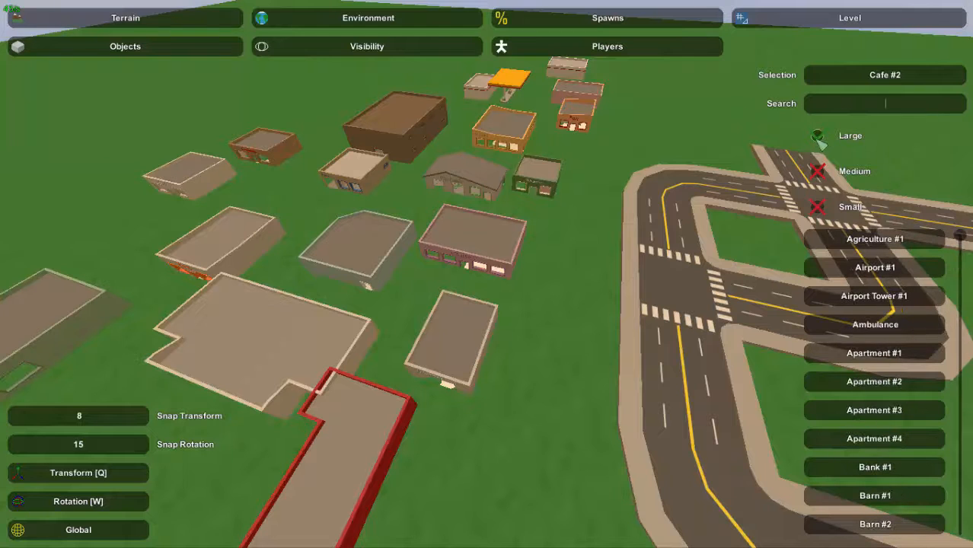
pyautogui.scroll(-5, 854, 338)
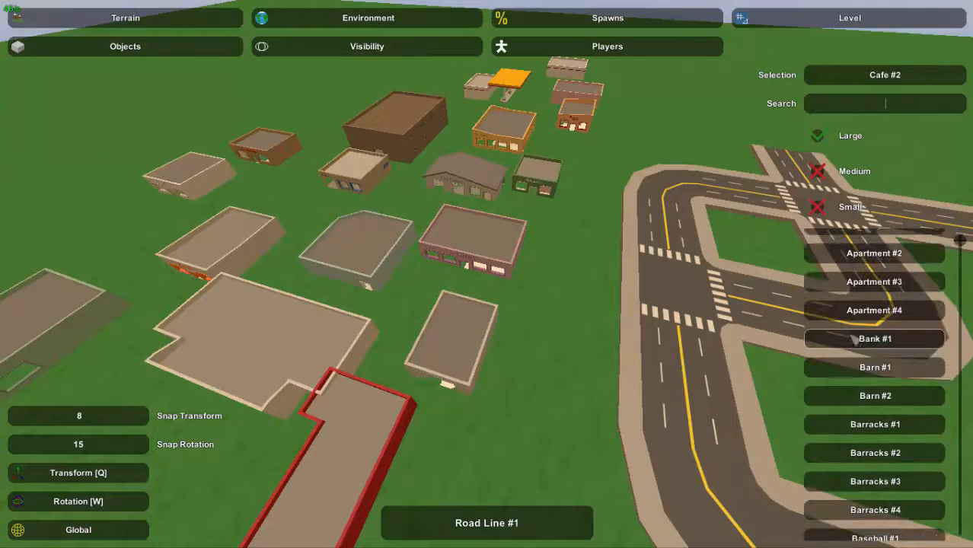
pyautogui.click(868, 338)
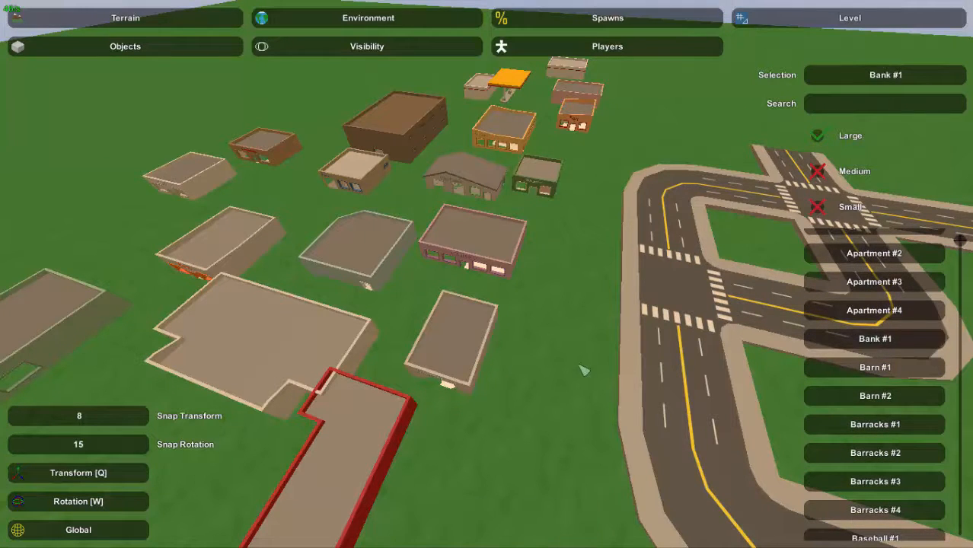
pyautogui.moveTo(584, 371); pyautogui.dragTo(487, 274, button='right')
pyautogui.press('e')
# - Place Construction #1 on the open grass between the bank and the fire station's outer side
pyautogui.scroll(-12, 913, 442)
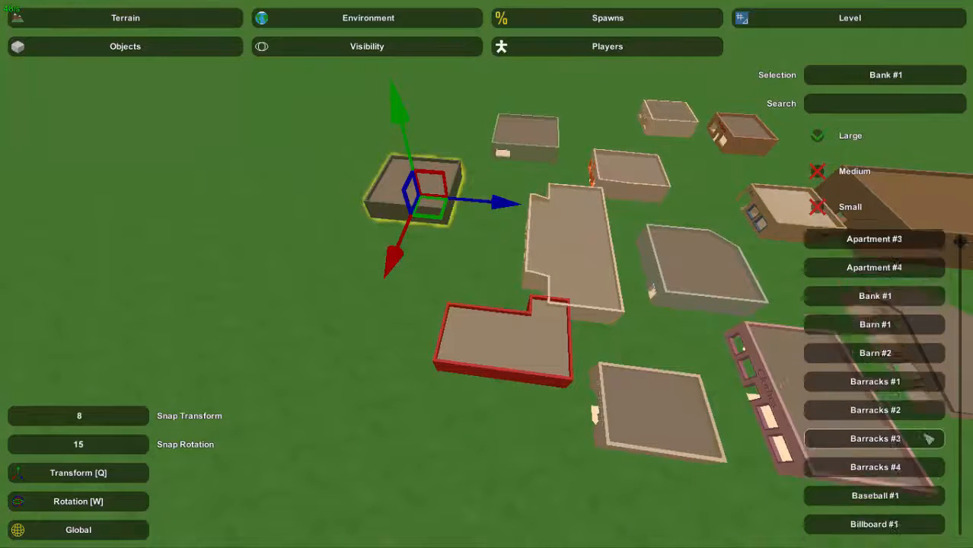
pyautogui.scroll(-13, 914, 446)
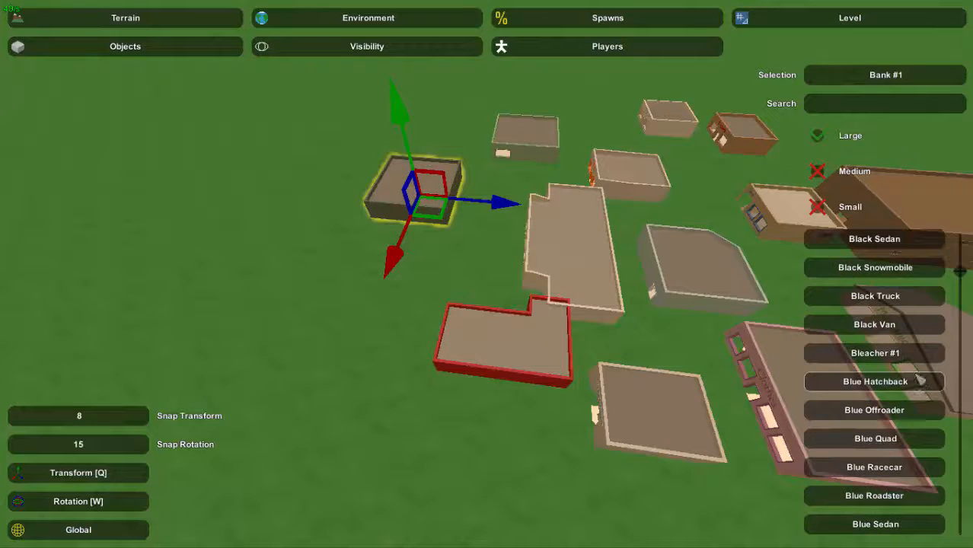
pyautogui.scroll(-12, 919, 379)
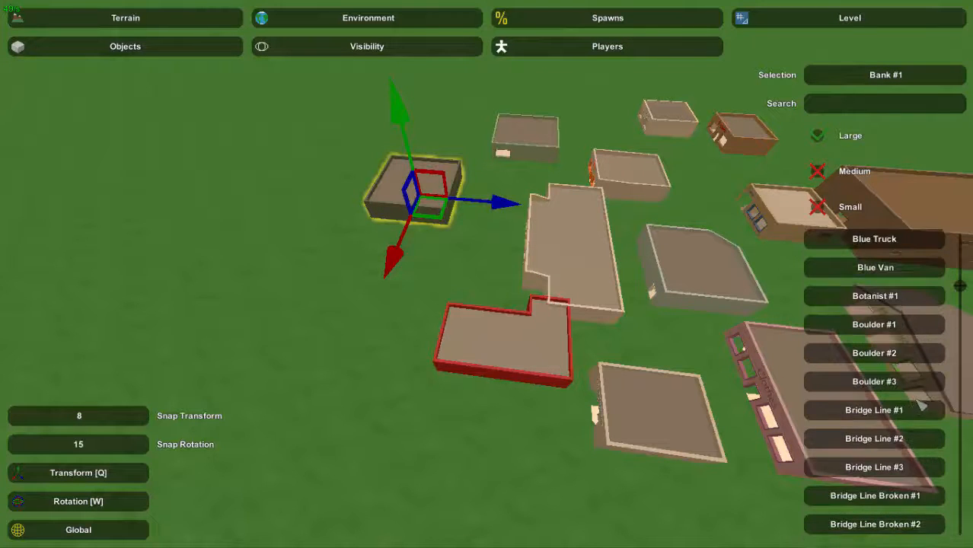
pyautogui.scroll(-12, 921, 403)
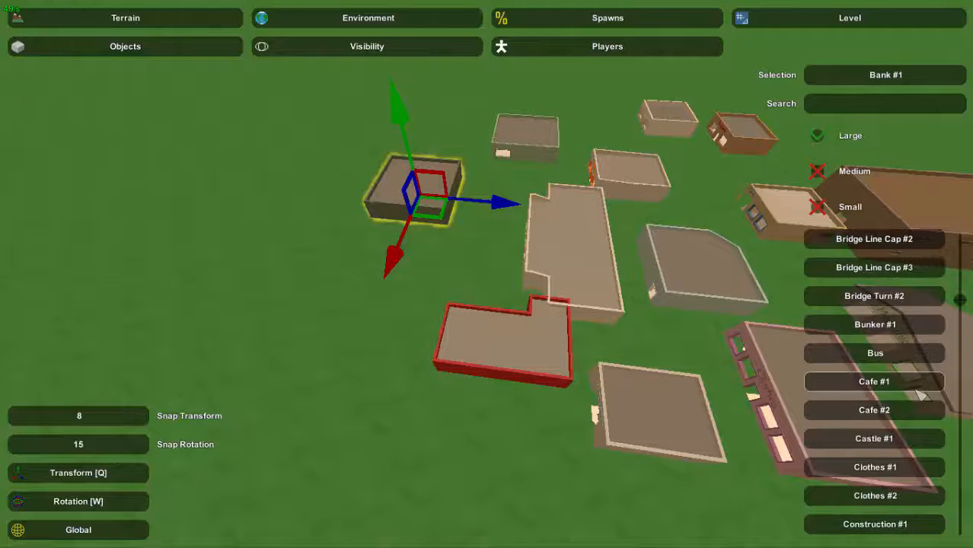
pyautogui.scroll(-8, 919, 335)
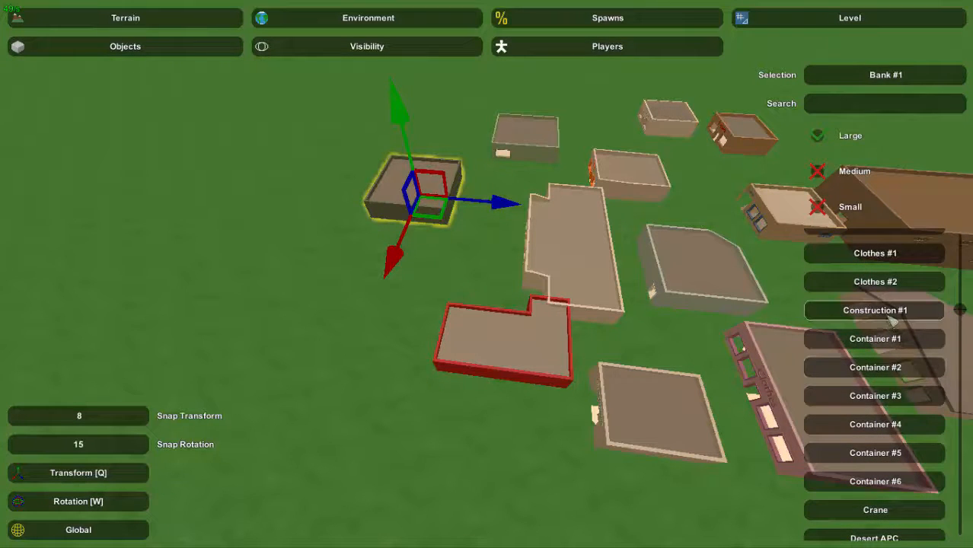
pyautogui.click(883, 310)
pyautogui.click(294, 339)
pyautogui.press('e')
pyautogui.click(442, 438)
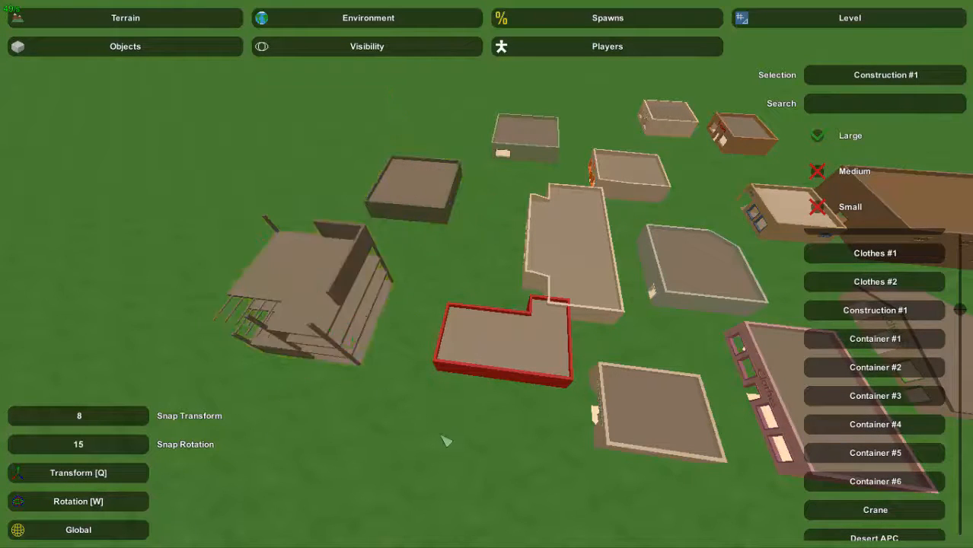
# - Place Guns #1 on the grass behind the bank
pyautogui.scroll(-5, 900, 387)
pyautogui.scroll(-3, 879, 375)
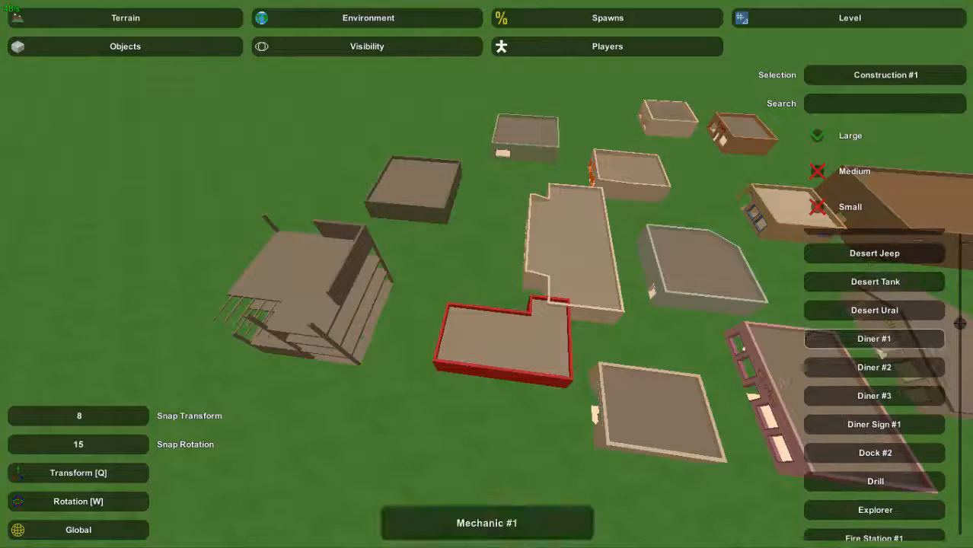
pyautogui.moveTo(708, 443); pyautogui.dragTo(765, 455, button='right')
pyautogui.scroll(-5, 908, 421)
pyautogui.scroll(-3, 909, 421)
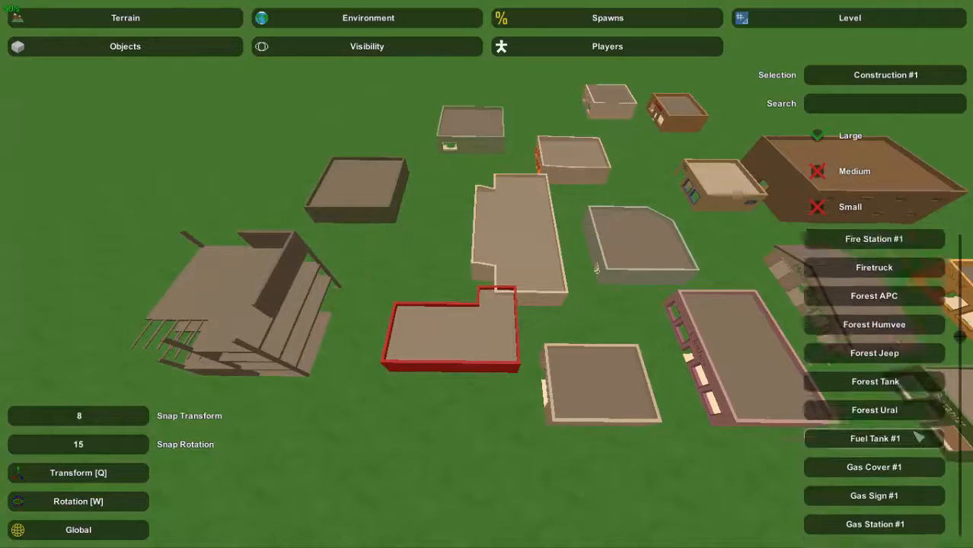
pyautogui.scroll(-7, 912, 458)
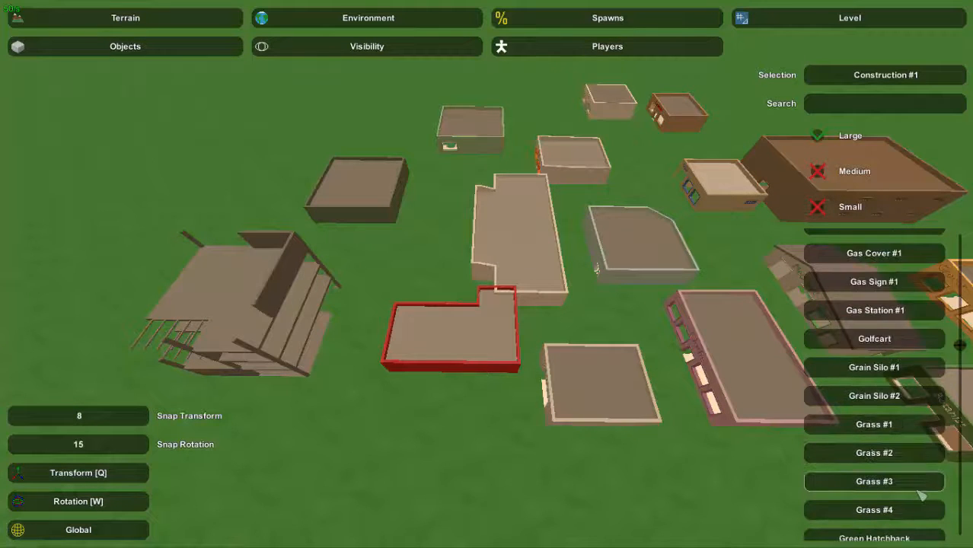
pyautogui.scroll(-2, 921, 495)
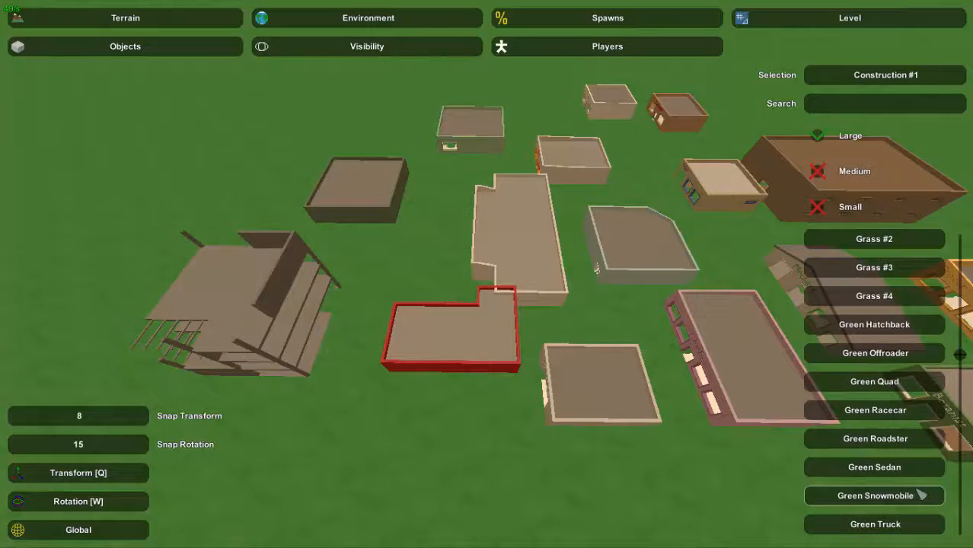
pyautogui.scroll(-7, 921, 496)
pyautogui.click(885, 310)
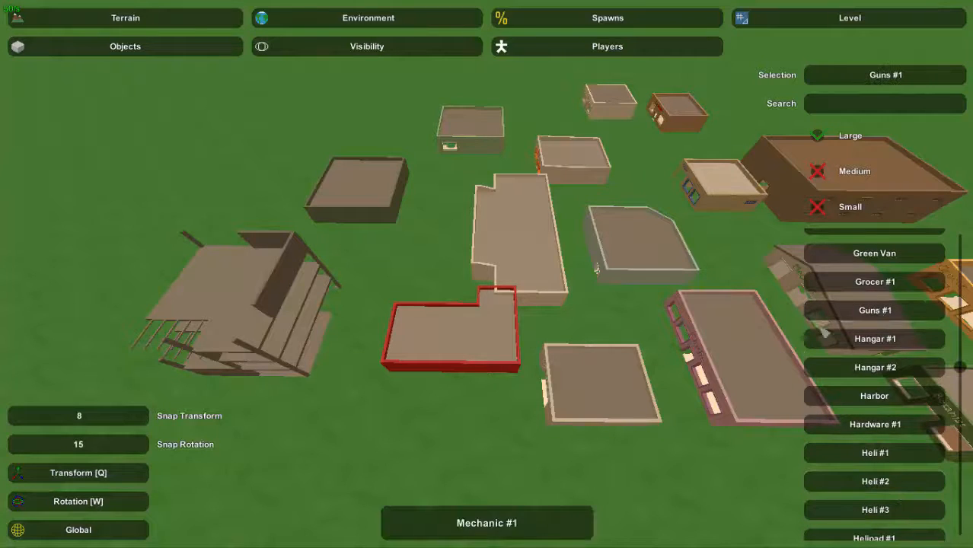
pyautogui.press('e')
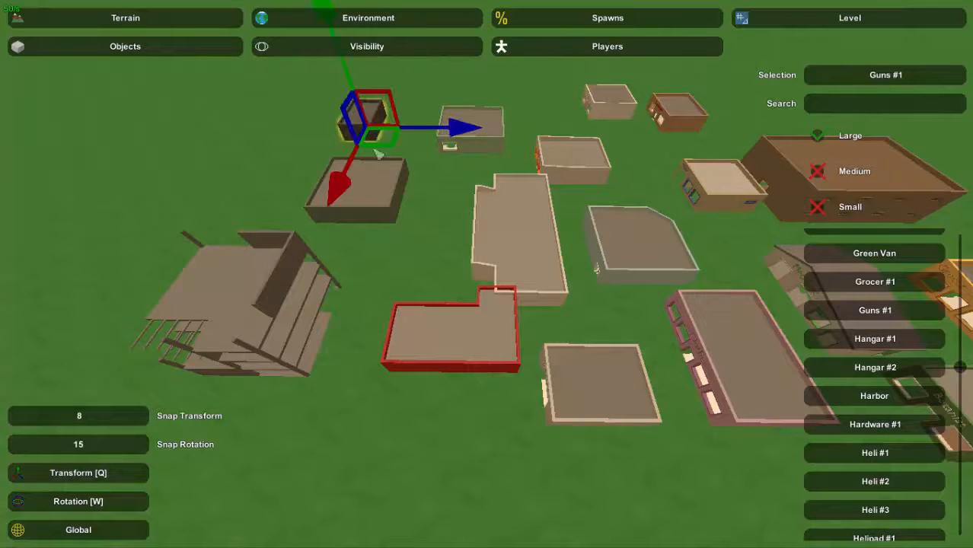
# - Place Hardware #1 beside Guns #1, behind the bank
pyautogui.scroll(-3, 885, 304)
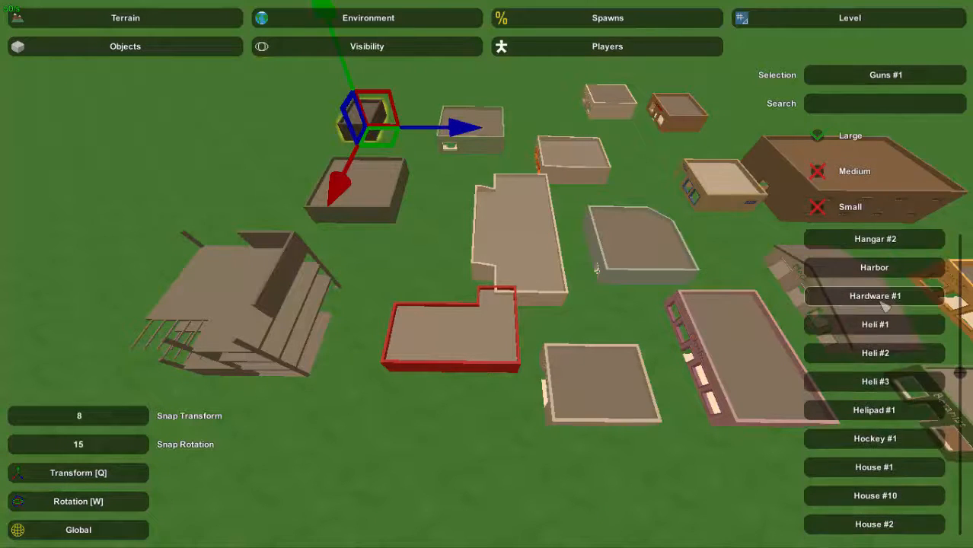
pyautogui.click(427, 259)
pyautogui.press('e')
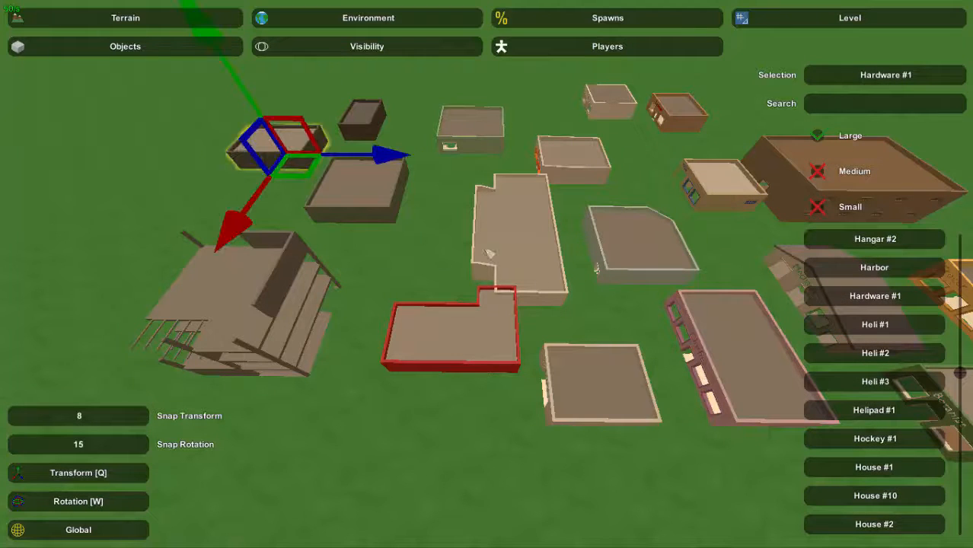
pyautogui.click(437, 273)
# - Place Library #1 on the grass in front of the fire station
pyautogui.scroll(-6, 929, 431)
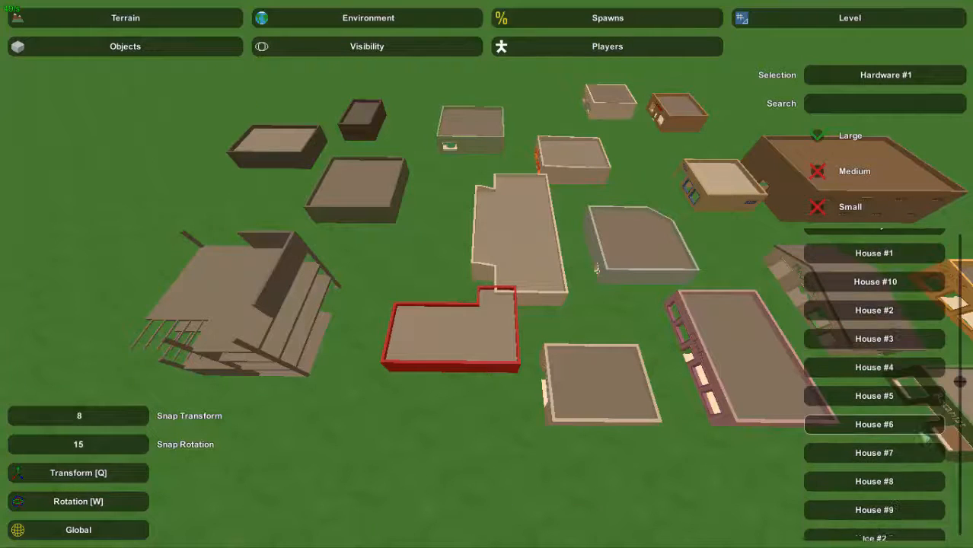
pyautogui.scroll(-3, 929, 430)
pyautogui.click(927, 426)
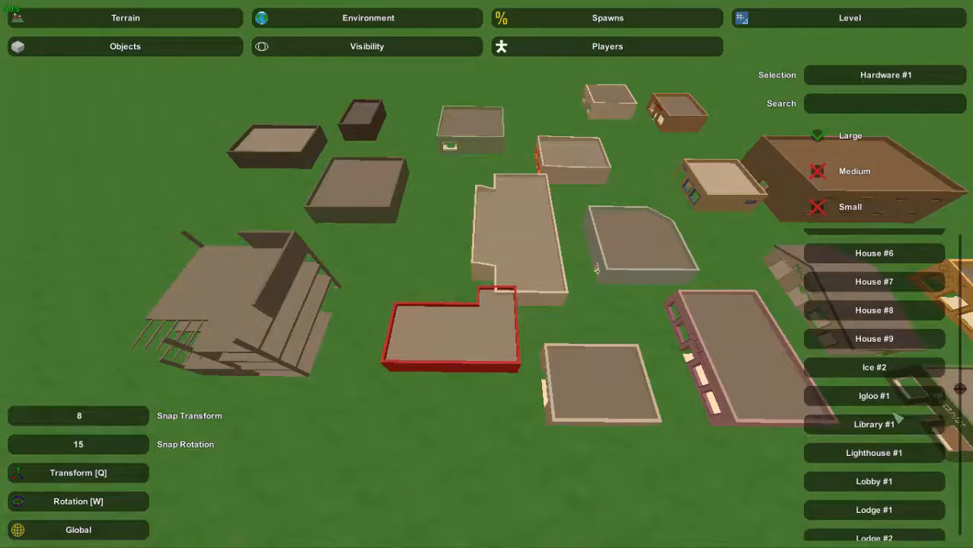
pyautogui.press('e')
# - Place School #1 between the library and the construction building
pyautogui.scroll(-10, 914, 457)
pyautogui.click(875, 325)
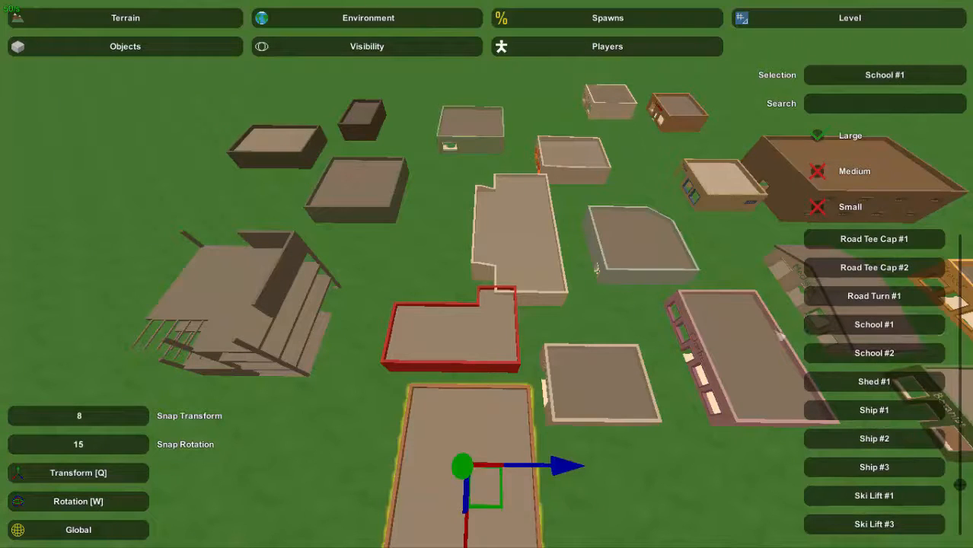
pyautogui.click(252, 460)
pyautogui.press('e')
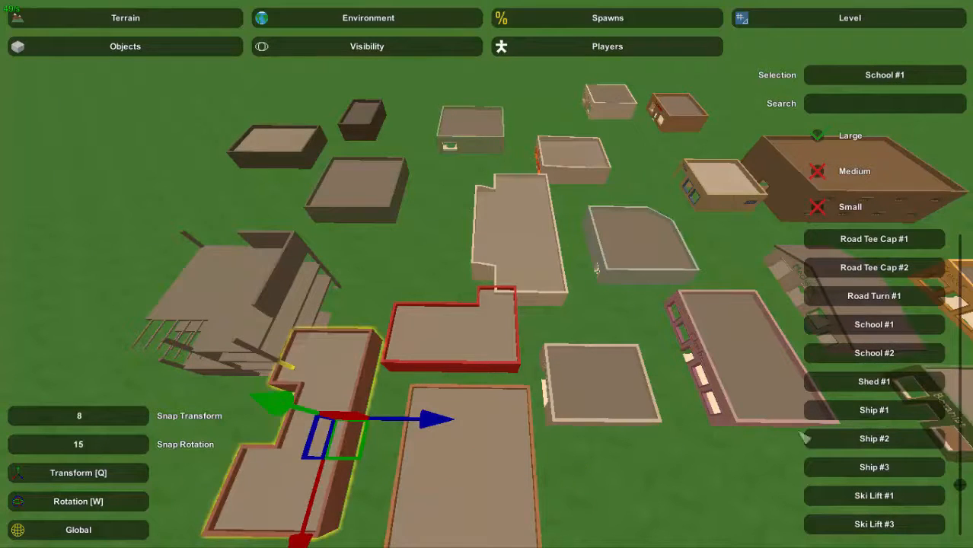
# - Place School #2 on the outer side of School #1, in front of the construction building
pyautogui.moveTo(735, 539); pyautogui.dragTo(486, 274, button='right')
pyautogui.press('s')
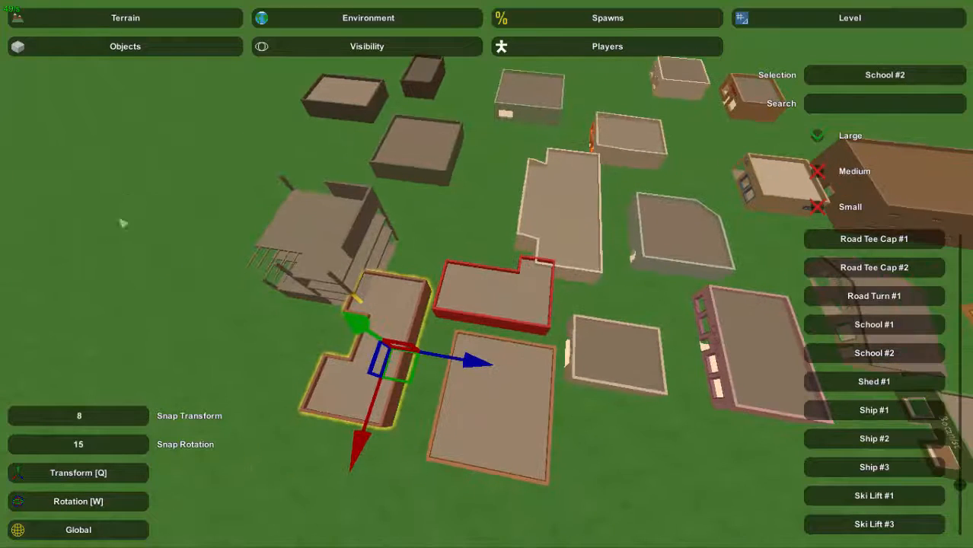
pyautogui.click(254, 358)
pyautogui.scroll(-6, 905, 420)
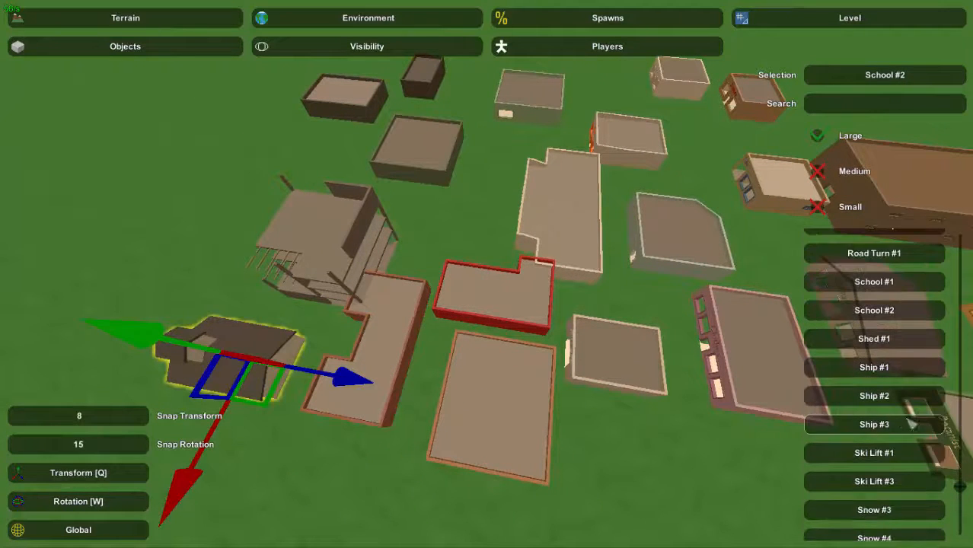
# - Look through the rest of the large object list and survey the placed buildings and road layout from above
pyautogui.scroll(-5, 898, 433)
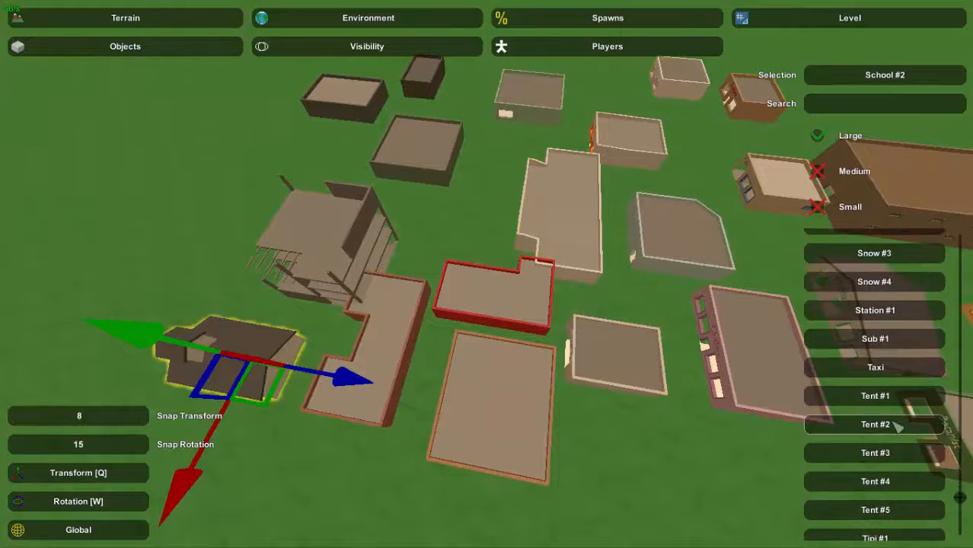
pyautogui.scroll(-6, 899, 427)
pyautogui.scroll(-15, 902, 428)
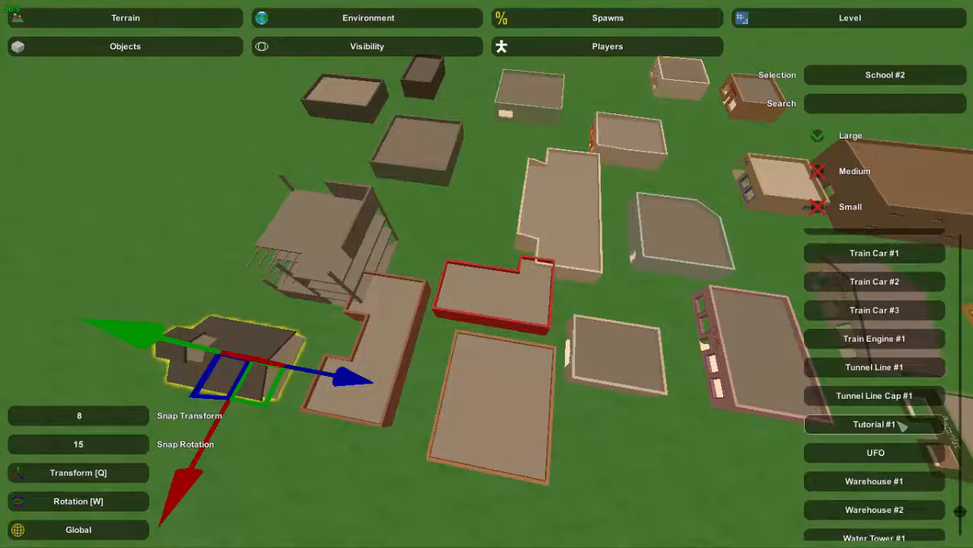
pyautogui.moveTo(692, 538); pyautogui.dragTo(525, 510, button='right')
pyautogui.press('s')
pyautogui.click(345, 207)
pyautogui.moveTo(345, 207); pyautogui.dragTo(351, 145, button='right')
pyautogui.press('w')
pyautogui.moveTo(487, 274)
pyautogui.mouseDown(button='right')
pyautogui.moveTo(479, 335)
pyautogui.moveTo(494, 280)
pyautogui.mouseUp(button='right')
pyautogui.press('s')
pyautogui.press('w')
pyautogui.moveTo(532, 308); pyautogui.dragTo(430, 373, button='right')
pyautogui.press('w')
pyautogui.press('w')
pyautogui.moveTo(488, 274); pyautogui.dragTo(370, 335, button='right')
pyautogui.press('w')
pyautogui.press('s')
pyautogui.press('s')
pyautogui.press('a')
pyautogui.moveTo(600, 239); pyautogui.dragTo(670, 257, button='right')
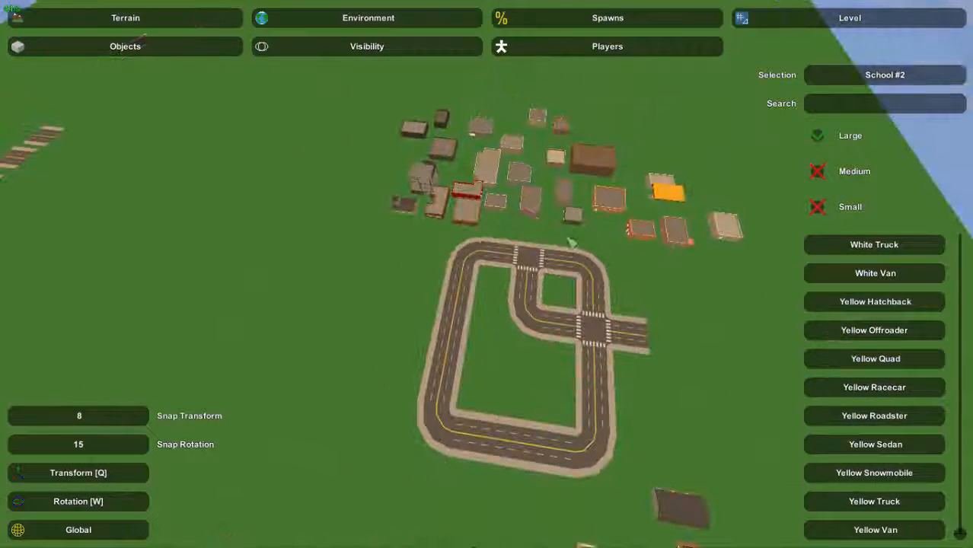
# - Examine the school and construction buildings and the free grass beside the long side of the road loop
pyautogui.press('w')
pyautogui.moveTo(536, 234); pyautogui.dragTo(469, 187, button='right')
pyautogui.press('w')
pyautogui.press('a')
pyautogui.moveTo(617, 252); pyautogui.dragTo(727, 221, button='right')
pyautogui.press('w')
pyautogui.moveTo(486, 274); pyautogui.dragTo(521, 331, button='right')
pyautogui.press('w')
pyautogui.press('s')
pyautogui.click(329, 258)
pyautogui.moveTo(368, 254); pyautogui.dragTo(399, 274)
pyautogui.click(446, 349)
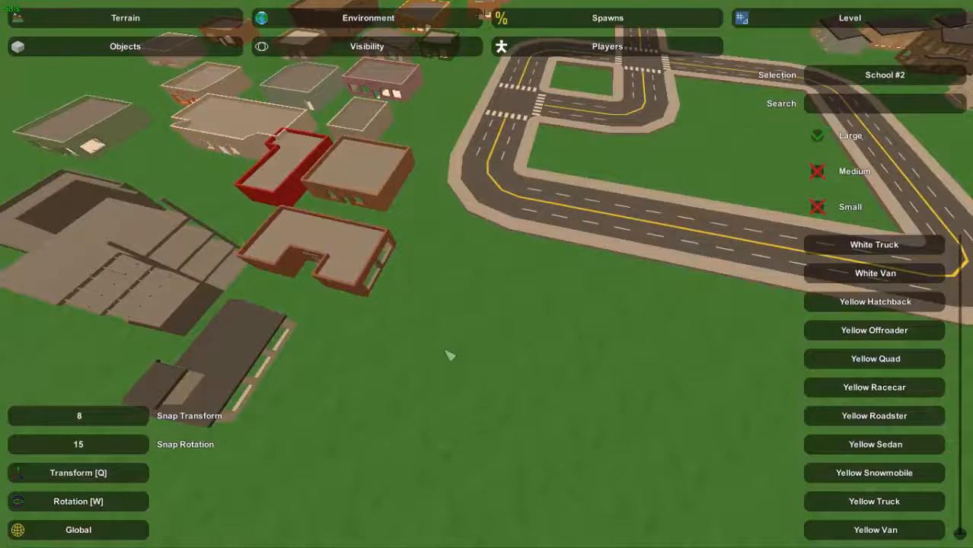
pyautogui.press('s')
pyautogui.moveTo(449, 352); pyautogui.dragTo(514, 390, button='right')
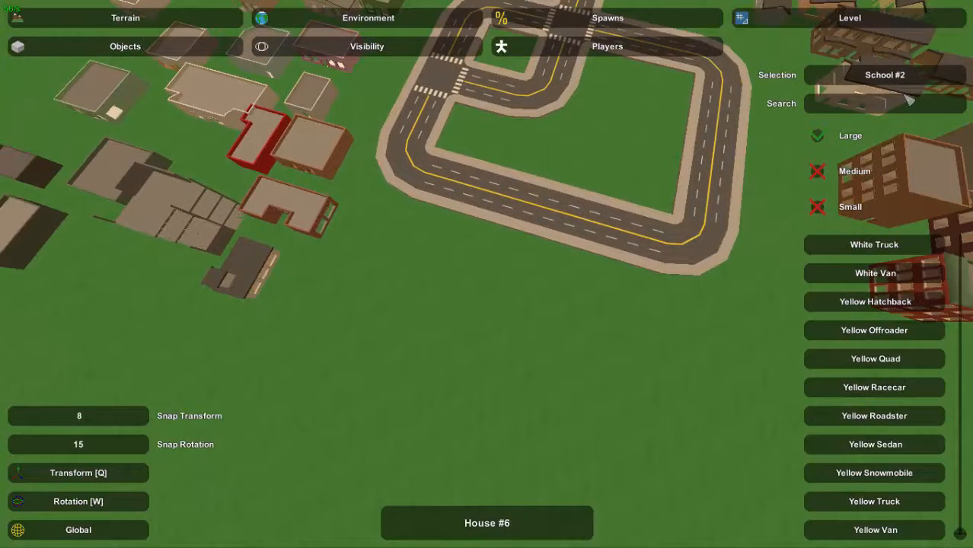
# - Search the objects for "offi" and place Office #1 on the grass outside the corner of the road loop
pyautogui.click(908, 100)
pyautogui.write('ofi')
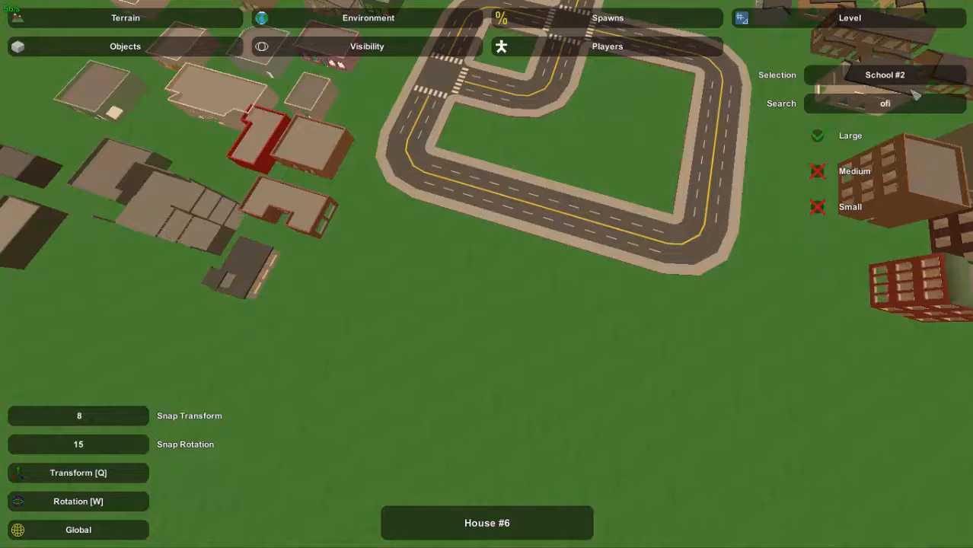
pyautogui.press('BackSpace')
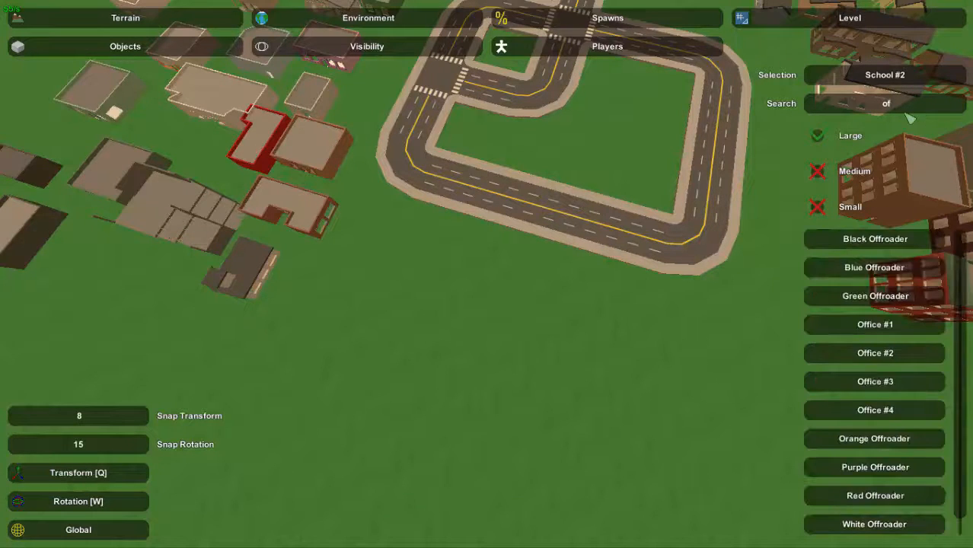
pyautogui.write('i')
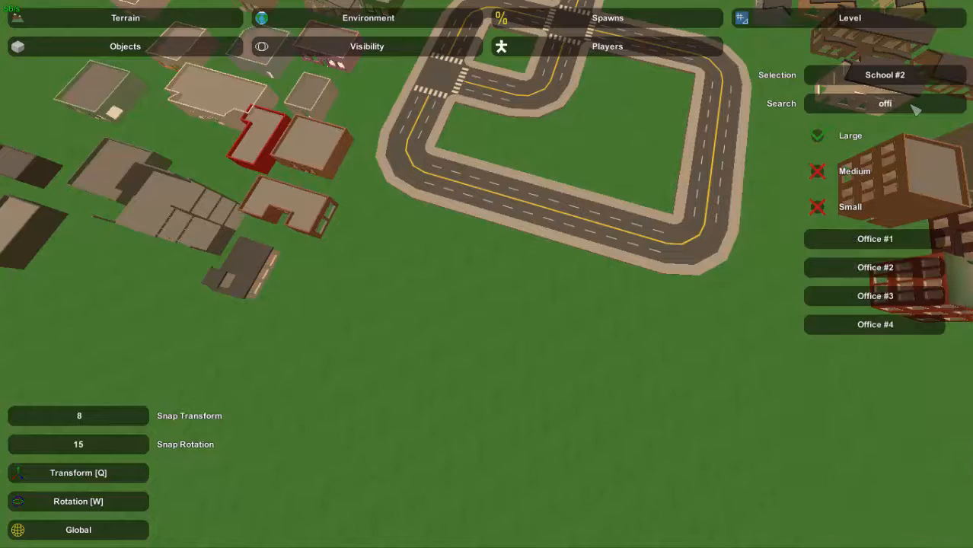
pyautogui.click(875, 239)
pyautogui.click(691, 366)
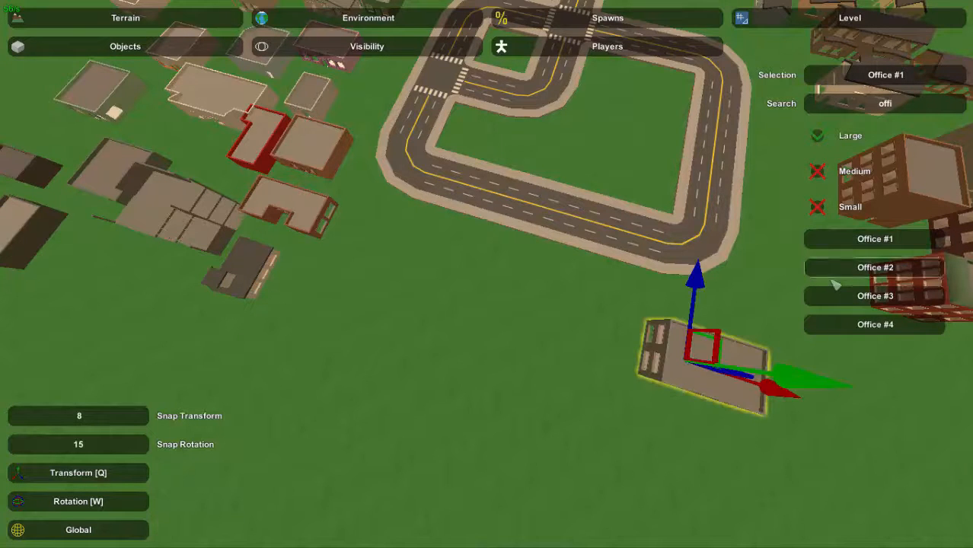
# - Place Office #2 beside Office #1, and Office #3 and Office #4 on the grass behind them
pyautogui.click(875, 267)
pyautogui.click(594, 344)
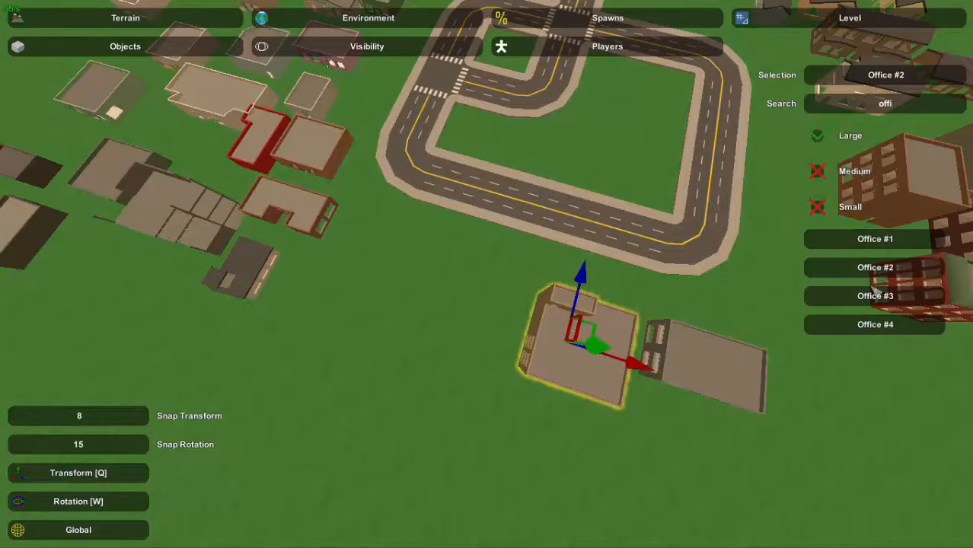
pyautogui.click(708, 467)
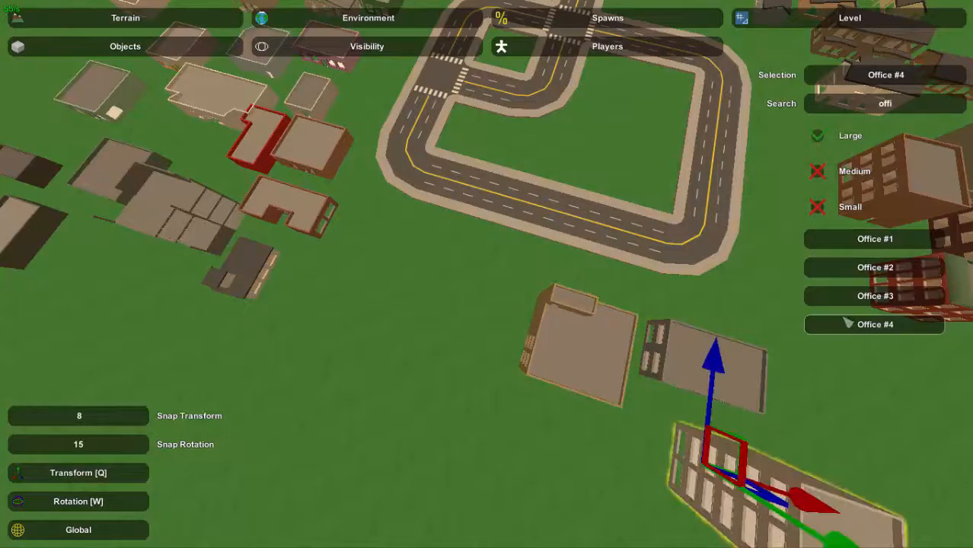
pyautogui.click(644, 440)
pyautogui.press('e')
pyautogui.click(509, 465)
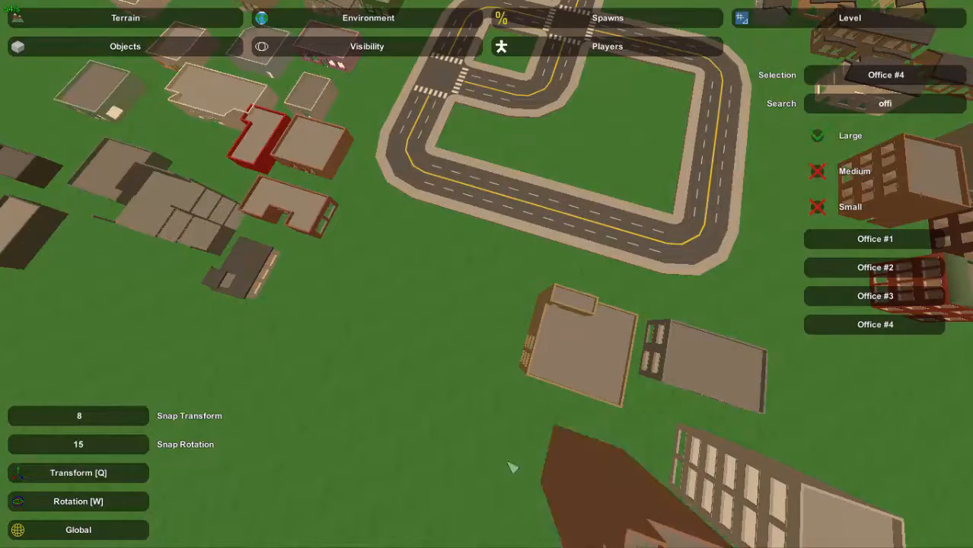
# - Search the objects for "wa" and place Warehouse #1 on the grass in front of the orange and pink shops
pyautogui.moveTo(509, 464); pyautogui.dragTo(685, 319, button='right')
pyautogui.moveTo(486, 274); pyautogui.dragTo(593, 419, button='right')
pyautogui.press('w')
pyautogui.press('s')
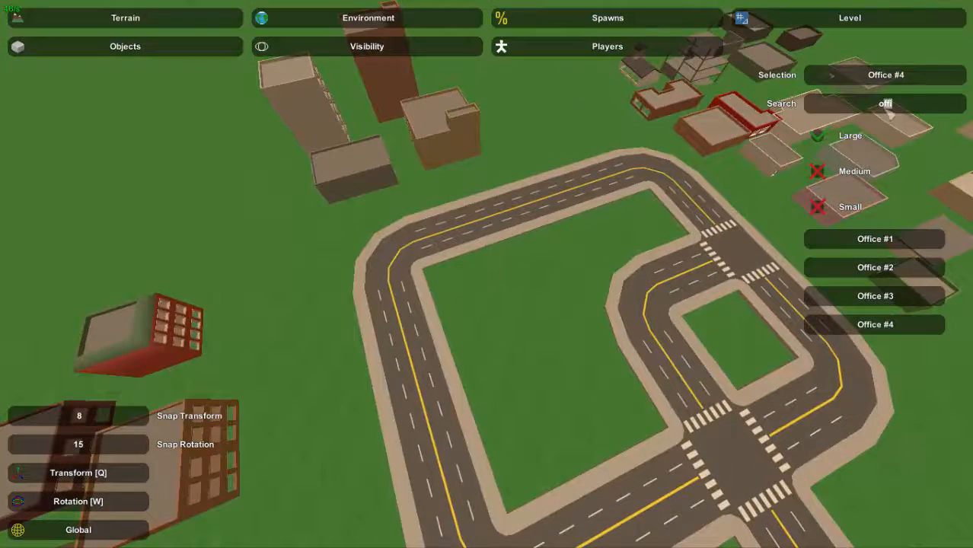
pyautogui.press('BackSpace')
pyautogui.write('wa')
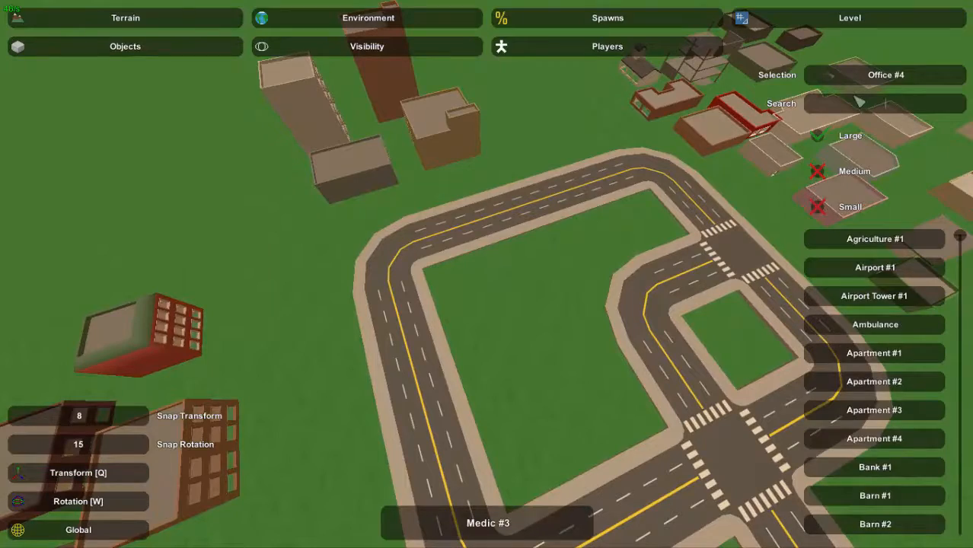
pyautogui.click(889, 273)
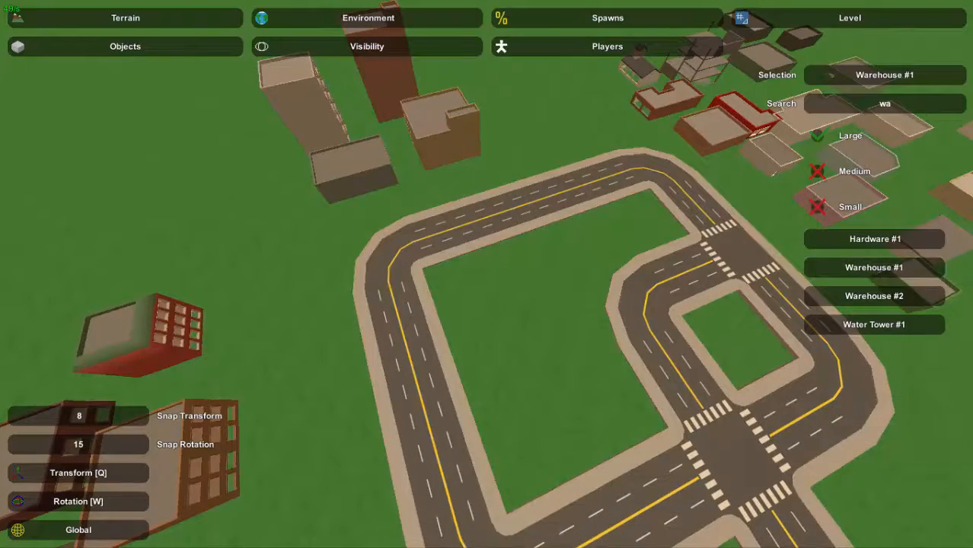
pyautogui.moveTo(792, 381); pyautogui.dragTo(913, 305, button='right')
pyautogui.press('w')
pyautogui.moveTo(486, 274); pyautogui.dragTo(495, 381, button='right')
pyautogui.press('e')
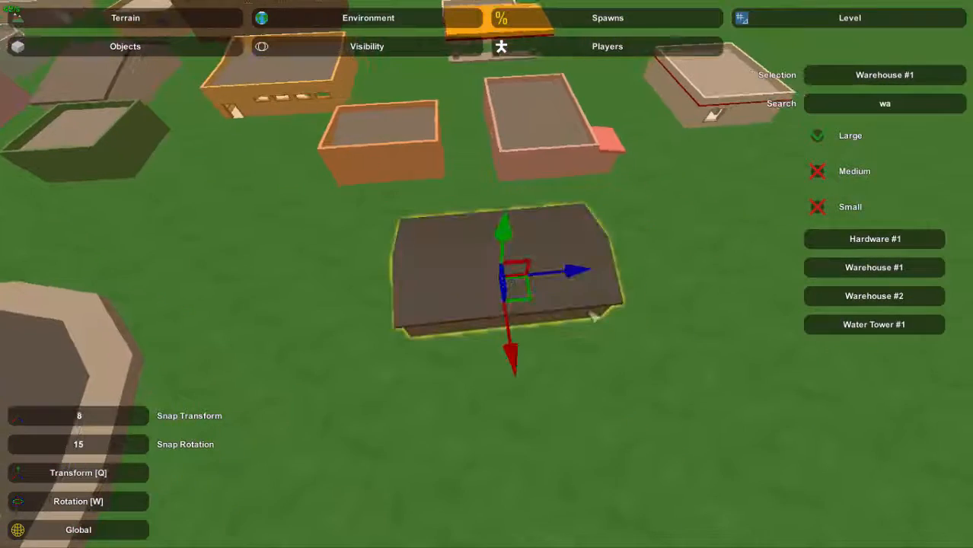
# - Place Warehouse #2 next to Warehouse #1, on the side away from the shops
pyautogui.click(618, 405)
pyautogui.press('e')
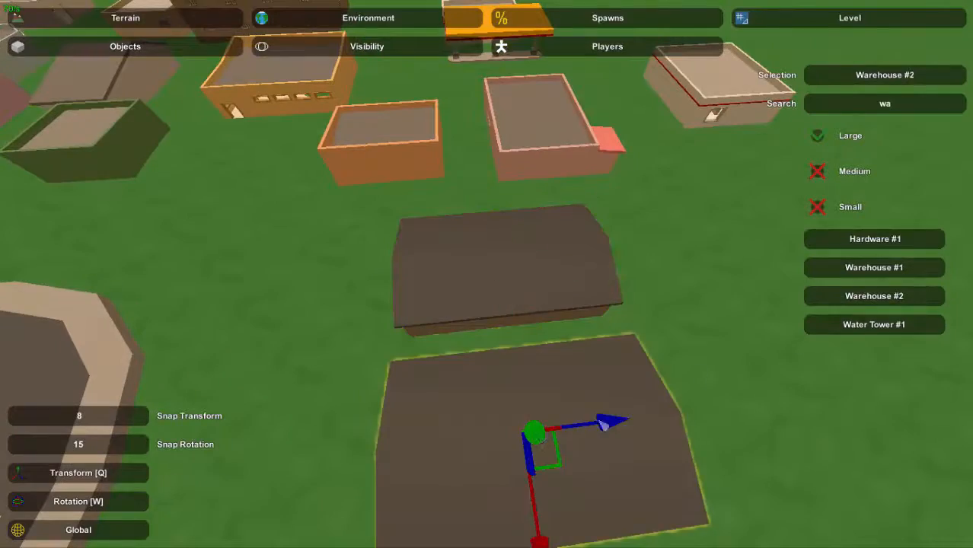
pyautogui.click(743, 376)
# - Select the four office buildings together and move them farther away from the road loop
pyautogui.moveTo(743, 376); pyautogui.dragTo(845, 419, button='right')
pyautogui.press('w')
pyautogui.press('s')
pyautogui.moveTo(487, 275); pyautogui.dragTo(540, 229, button='right')
pyautogui.press('s')
pyautogui.press('w')
pyautogui.press('s')
pyautogui.moveTo(486, 274)
pyautogui.mouseDown(button='right')
pyautogui.moveTo(457, 270)
pyautogui.moveTo(365, 312)
pyautogui.moveTo(259, 407)
pyautogui.moveTo(504, 274)
pyautogui.mouseUp(button='right')
pyautogui.press('w')
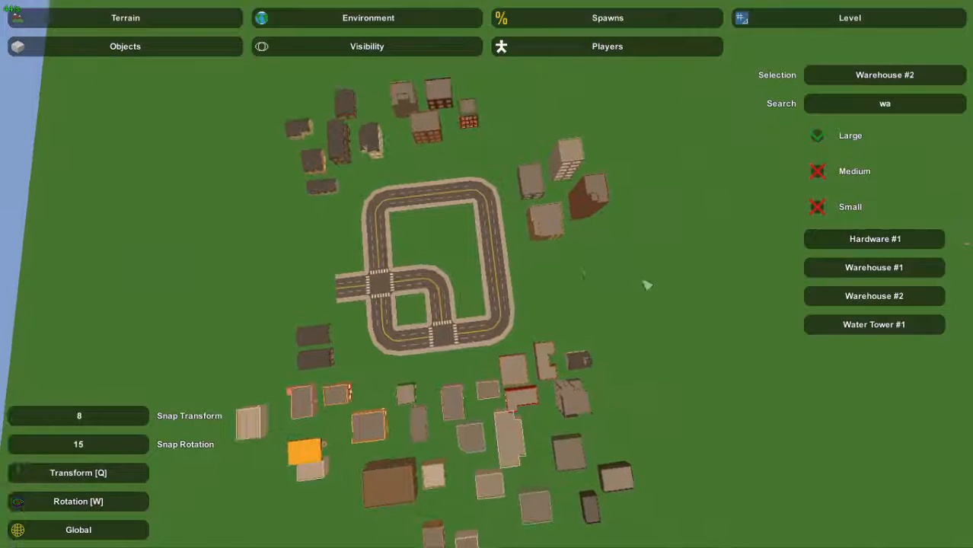
pyautogui.moveTo(531, 188); pyautogui.dragTo(515, 114)
pyautogui.moveTo(486, 208); pyautogui.dragTo(557, 199)
pyautogui.click(578, 259)
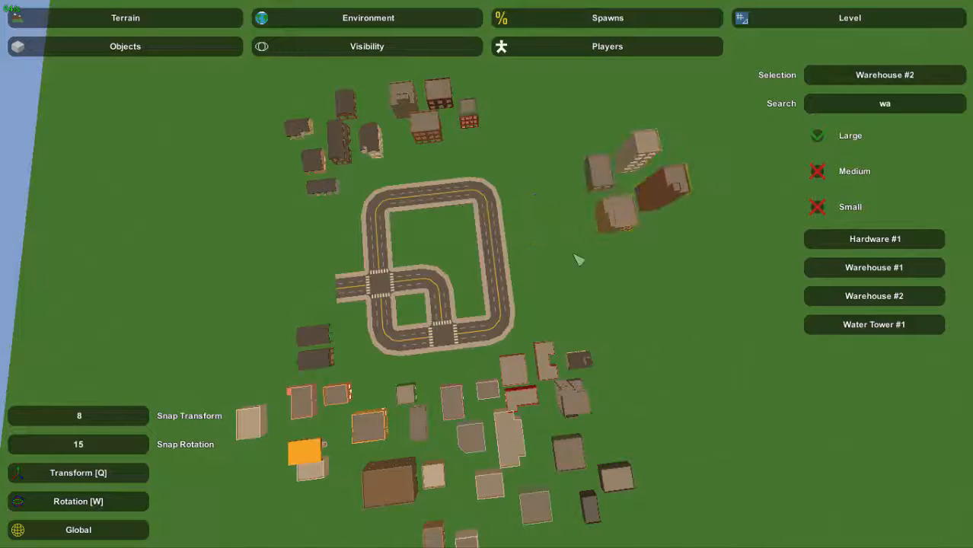
# - Select all the houses and apartments together and move them farther out from the road loop
pyautogui.moveTo(444, 167); pyautogui.dragTo(266, 77)
pyautogui.moveTo(163, 81); pyautogui.dragTo(573, 200)
pyautogui.press('w')
pyautogui.moveTo(573, 199); pyautogui.dragTo(563, 152, button='right')
pyautogui.moveTo(297, 82); pyautogui.dragTo(739, 283)
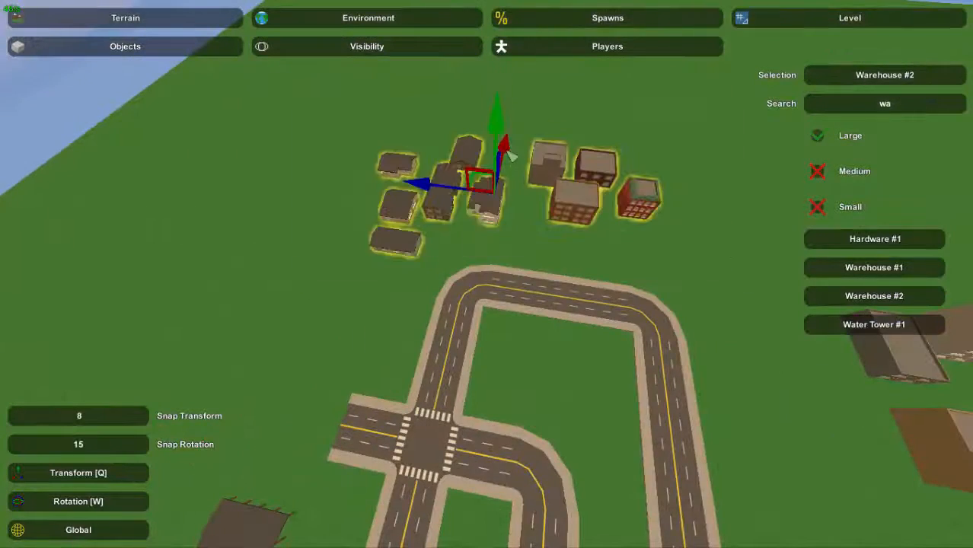
pyautogui.moveTo(506, 149); pyautogui.dragTo(519, 82)
# - Select the shops, schools, service buildings and warehouses nearest the road and move them as a group away from it
pyautogui.press('w')
pyautogui.moveTo(519, 82); pyautogui.dragTo(268, 76, button='right')
pyautogui.moveTo(268, 148); pyautogui.dragTo(716, 373)
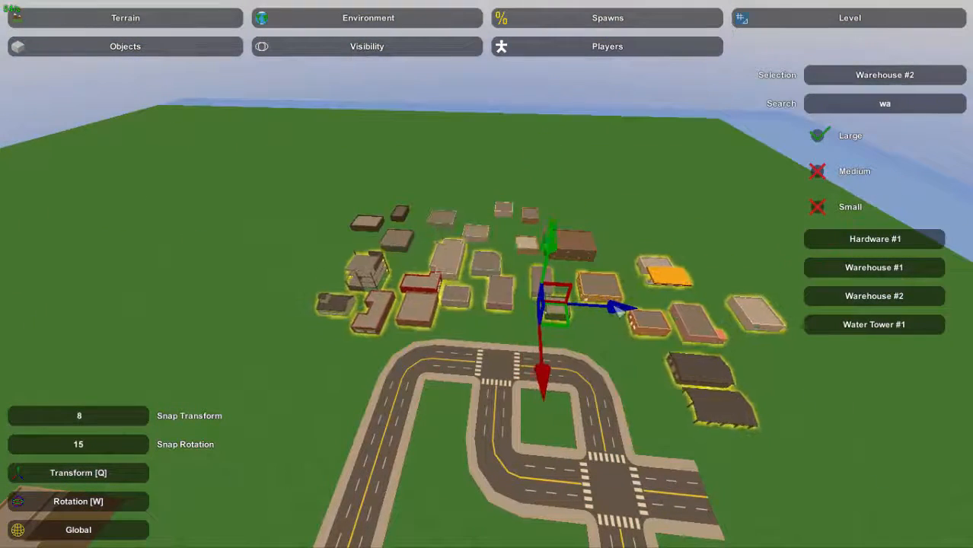
pyautogui.moveTo(547, 387); pyautogui.dragTo(925, 426)
pyautogui.moveTo(595, 312); pyautogui.dragTo(504, 283)
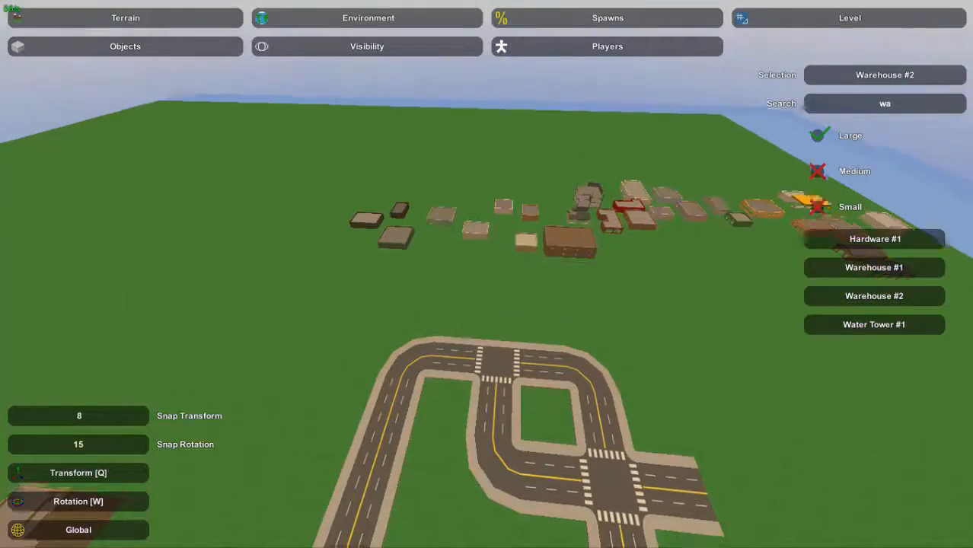
# - Survey the road layout and the separated building groups from several sides
pyautogui.press('a')
pyautogui.moveTo(504, 282); pyautogui.dragTo(486, 238, button='right')
pyautogui.press('w')
pyautogui.moveTo(618, 312); pyautogui.dragTo(582, 522, button='right')
pyautogui.press('s')
pyautogui.moveTo(688, 230); pyautogui.dragTo(578, 167, button='right')
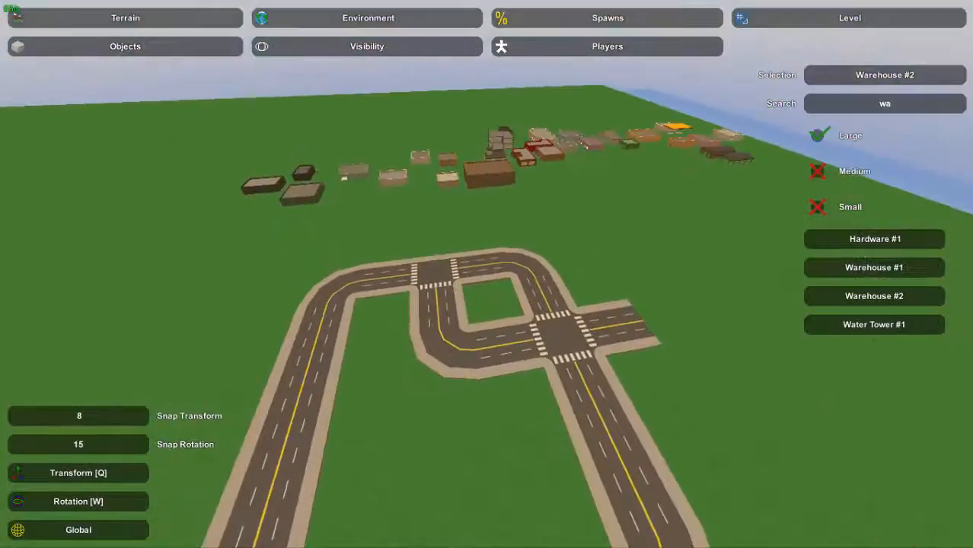
pyautogui.press('a')
pyautogui.moveTo(545, 290); pyautogui.dragTo(739, 350, button='right')
pyautogui.moveTo(487, 289); pyautogui.dragTo(539, 250, button='right')
pyautogui.moveTo(577, 298); pyautogui.dragTo(555, 358, button='right')
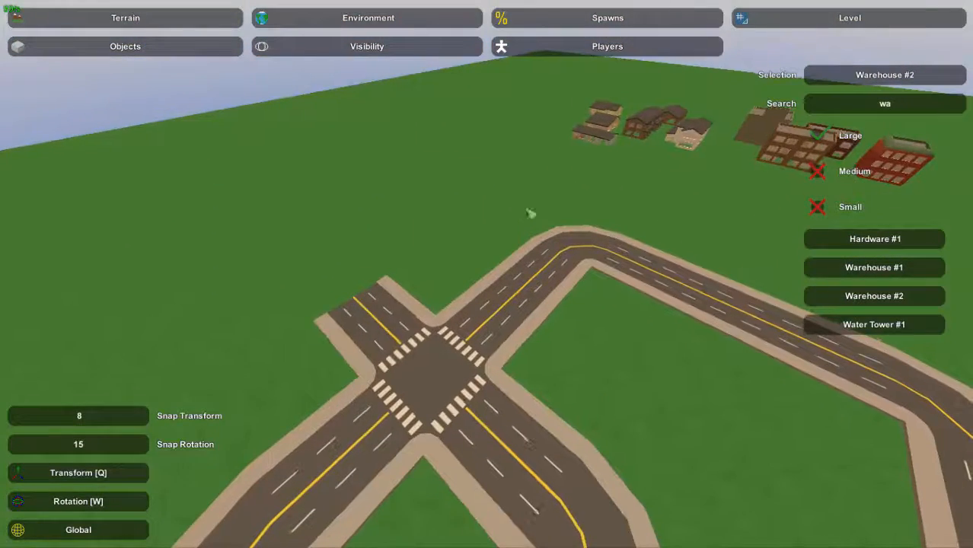
pyautogui.press('s')
pyautogui.moveTo(670, 256); pyautogui.dragTo(806, 293, button='right')
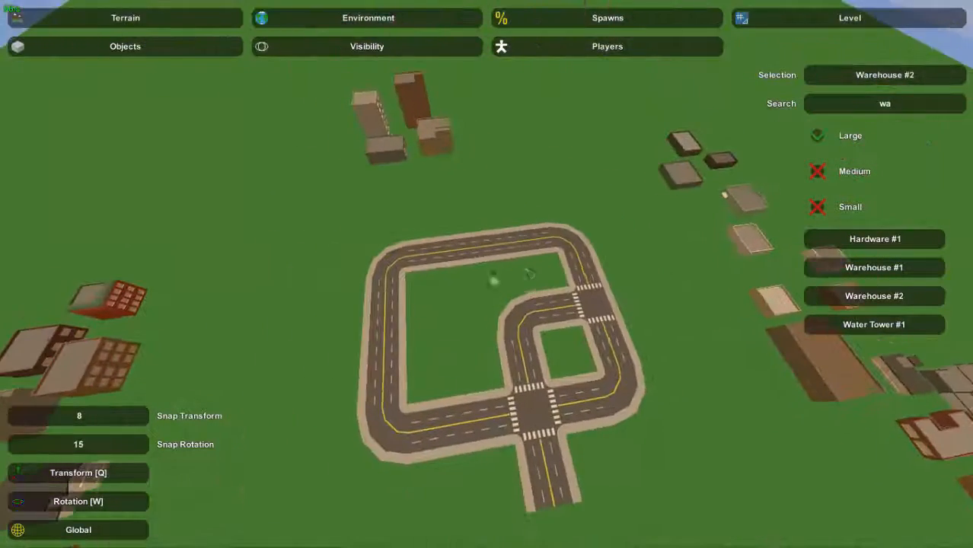
pyautogui.moveTo(507, 229); pyautogui.dragTo(588, 156, button='right')
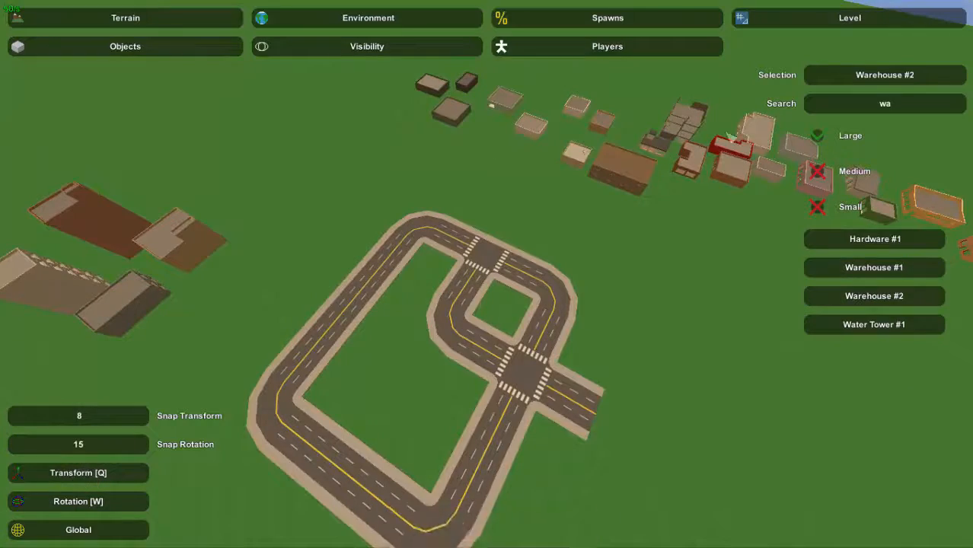
# - Select the tall beige Office #3 and move it to the outer edge of the road near the crosswalk
pyautogui.moveTo(659, 280); pyautogui.dragTo(753, 251, button='right')
pyautogui.press('w')
pyautogui.press('w')
pyautogui.click(499, 283)
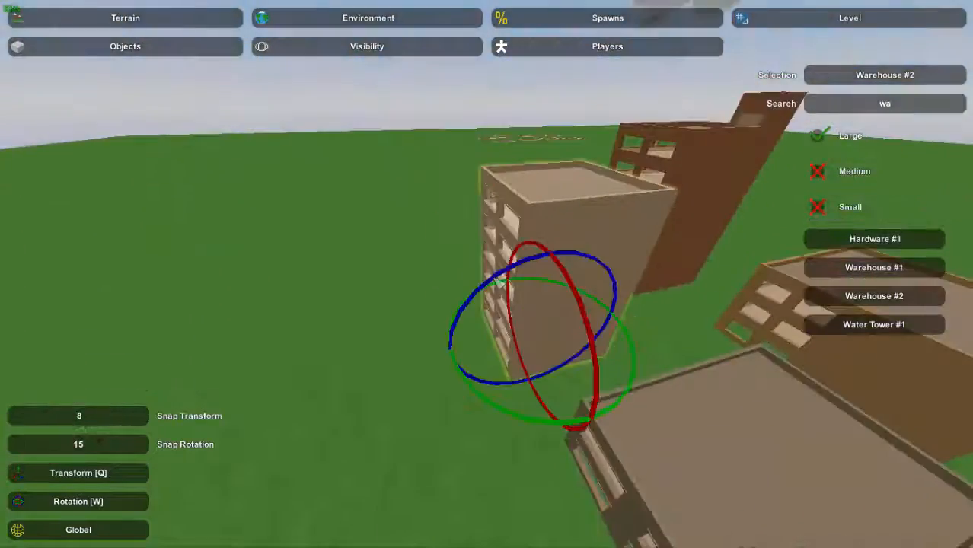
pyautogui.moveTo(499, 282); pyautogui.dragTo(565, 336, button='right')
pyautogui.press('w')
pyautogui.press('w')
pyautogui.press('e')
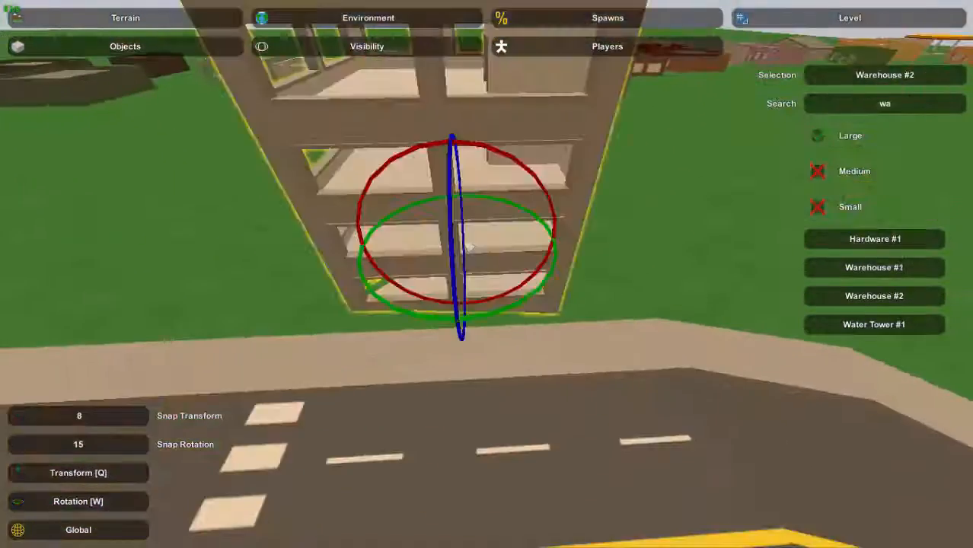
# - Turn Office #3 so its entrance faces the road and set it back slightly from the sidewalk
pyautogui.moveTo(487, 282)
pyautogui.mouseDown(button='right')
pyautogui.moveTo(540, 255)
pyautogui.moveTo(582, 309)
pyautogui.moveTo(609, 324)
pyautogui.moveTo(415, 286)
pyautogui.moveTo(483, 300)
pyautogui.moveTo(506, 286)
pyautogui.mouseUp(button='right')
pyautogui.press('a')
pyautogui.press('d')
pyautogui.press('a')
pyautogui.press('q')
pyautogui.press('d')
pyautogui.moveTo(424, 246); pyautogui.dragTo(354, 228, button='right')
pyautogui.press('w')
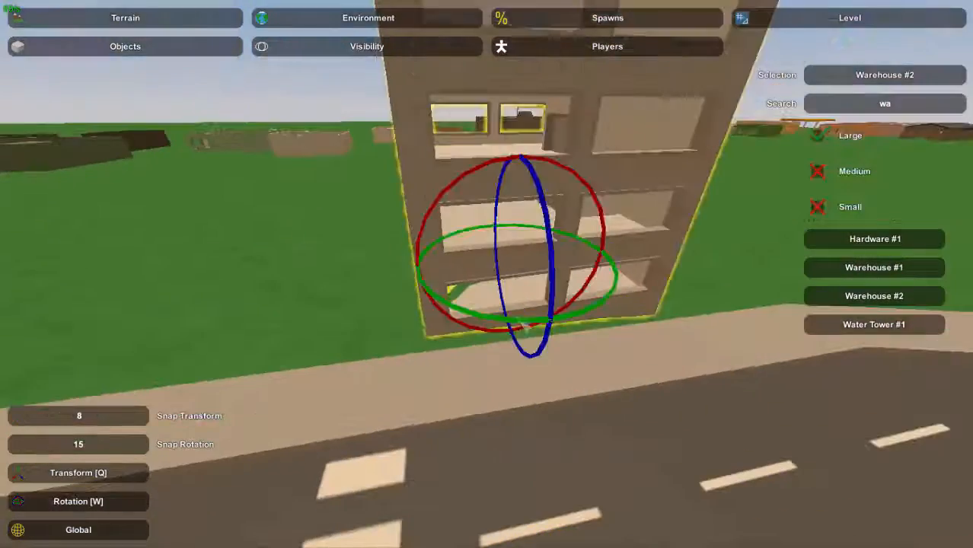
pyautogui.moveTo(587, 331); pyautogui.dragTo(552, 350, button='right')
pyautogui.press('w')
pyautogui.press('q')
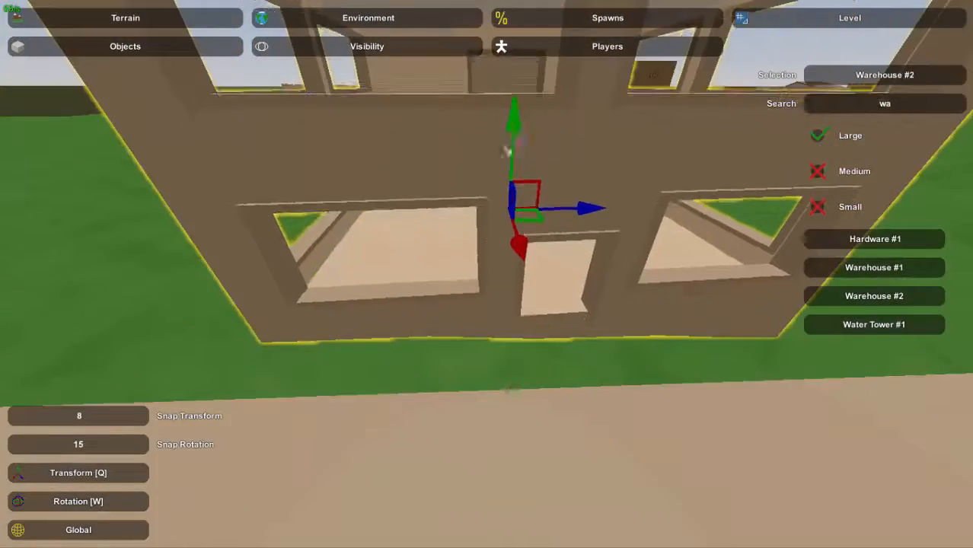
# - Move the tall brown Office #4 to the outside of the road bend beside Office #3
pyautogui.moveTo(509, 274); pyautogui.dragTo(601, 243, button='right')
pyautogui.press('a')
pyautogui.press('w')
pyautogui.moveTo(512, 173); pyautogui.dragTo(563, 274, button='right')
pyautogui.press('s')
pyautogui.press('w')
pyautogui.moveTo(487, 274); pyautogui.dragTo(427, 268, button='right')
pyautogui.press('e')
pyautogui.moveTo(495, 242); pyautogui.dragTo(554, 215)
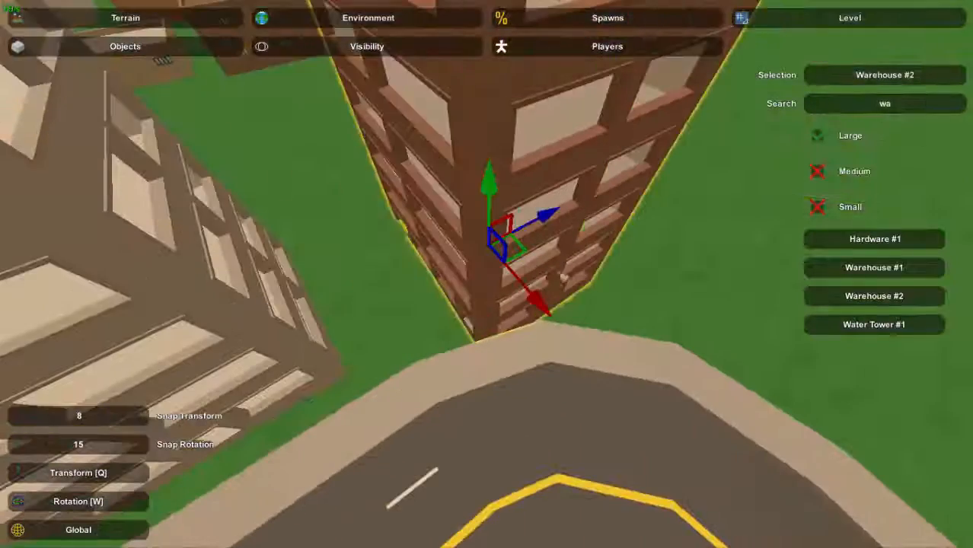
pyautogui.moveTo(539, 306); pyautogui.dragTo(522, 290)
# - Turn Office #4 diagonally so its entrance side faces the road bend around the small block
pyautogui.press('w')
pyautogui.press('w')
pyautogui.moveTo(545, 312); pyautogui.dragTo(491, 274, button='right')
pyautogui.press('s')
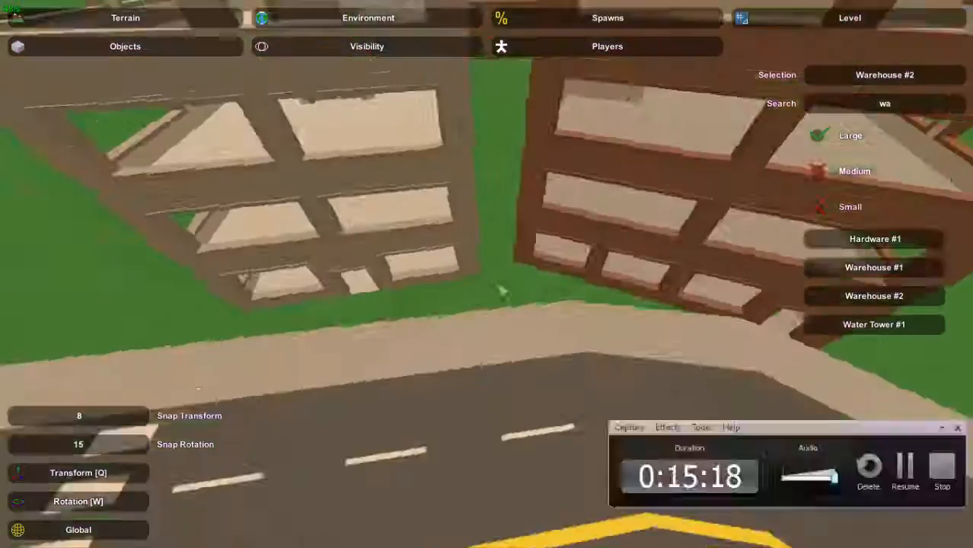
pyautogui.moveTo(502, 294); pyautogui.dragTo(494, 281, button='right')
pyautogui.press('s')
pyautogui.click(499, 267)
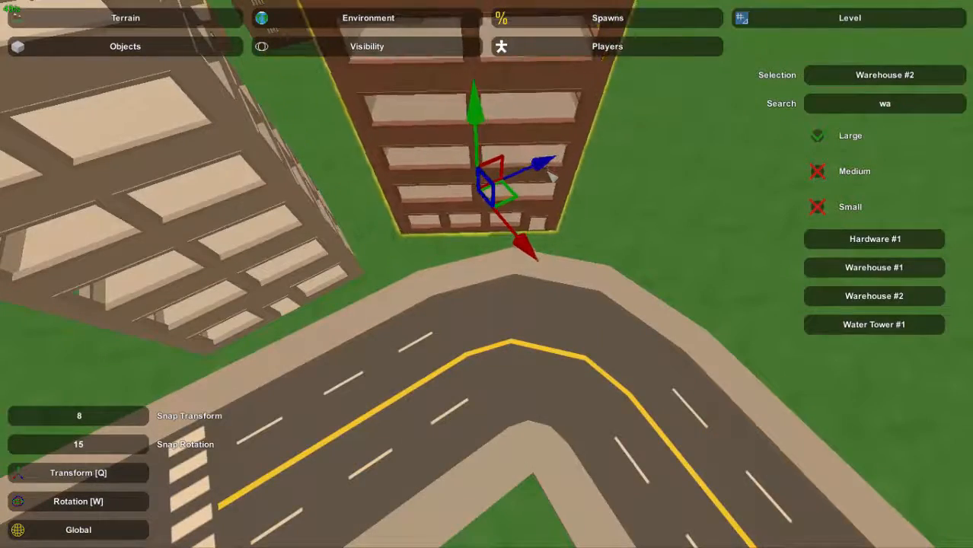
pyautogui.press('s')
pyautogui.moveTo(638, 237); pyautogui.dragTo(609, 214, button='right')
pyautogui.press('w')
pyautogui.moveTo(487, 243)
pyautogui.mouseDown(button='right')
pyautogui.moveTo(498, 286)
pyautogui.moveTo(474, 249)
pyautogui.mouseUp(button='right')
pyautogui.press('s')
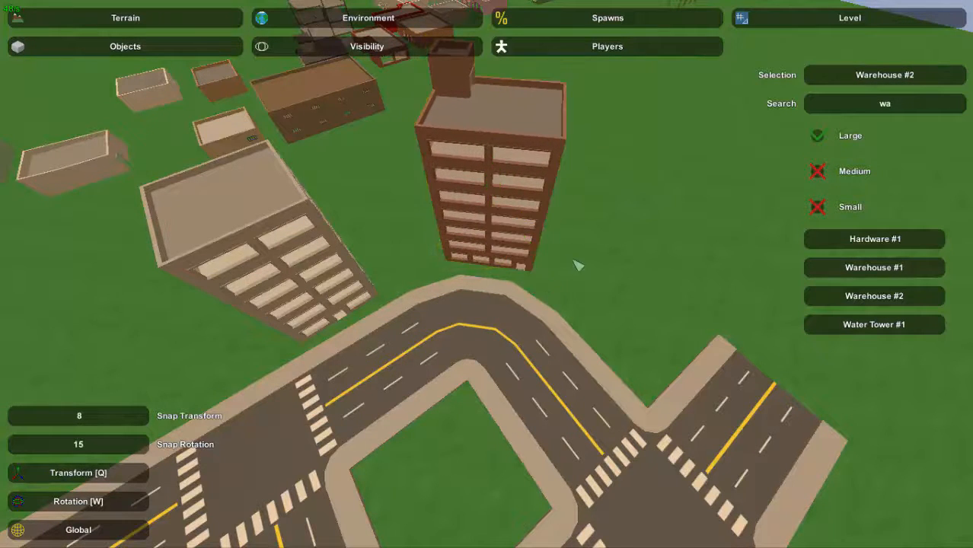
pyautogui.press('w')
pyautogui.moveTo(574, 261); pyautogui.dragTo(628, 268, button='right')
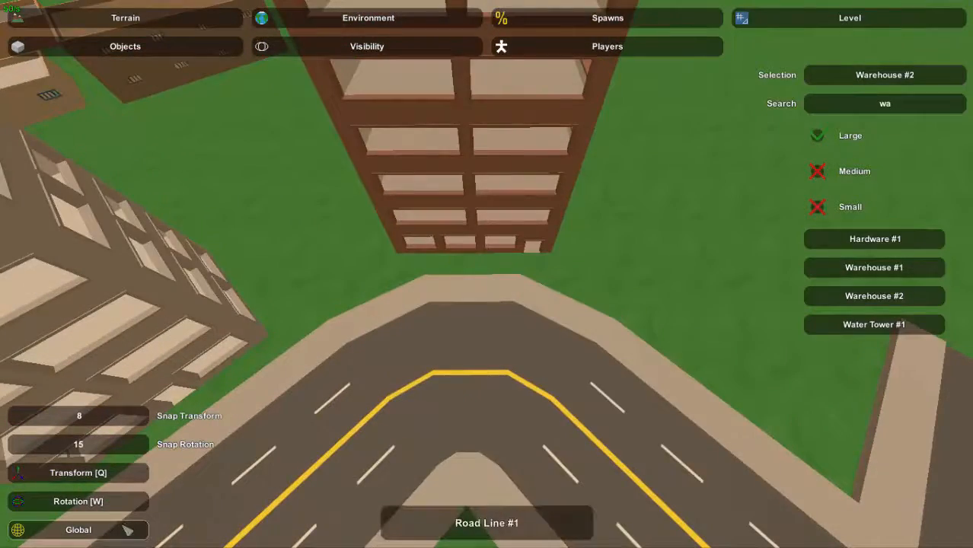
# - Look over the road loop and the surrounding building groups from above, with Office #4 selected at the bend
pyautogui.moveTo(128, 531); pyautogui.dragTo(156, 495, button='right')
pyautogui.press('w')
pyautogui.moveTo(533, 259); pyautogui.dragTo(552, 320, button='right')
pyautogui.press('s')
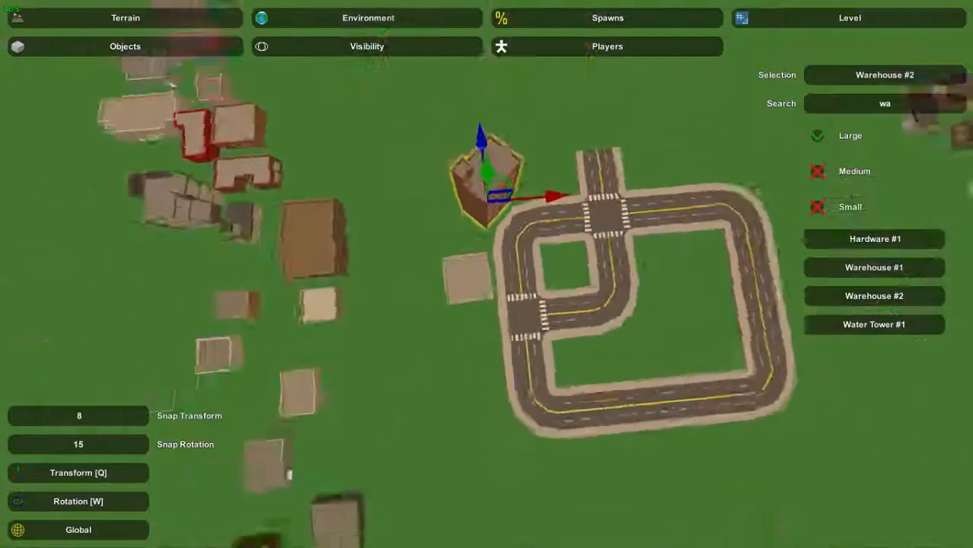
pyautogui.moveTo(487, 274); pyautogui.dragTo(487, 291, button='right')
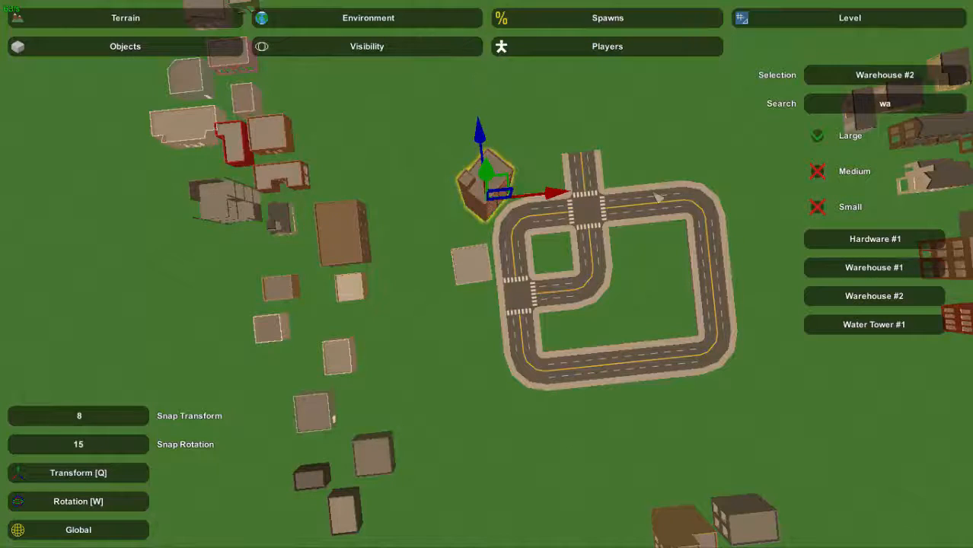
pyautogui.moveTo(478, 222); pyautogui.dragTo(607, 142, button='right')
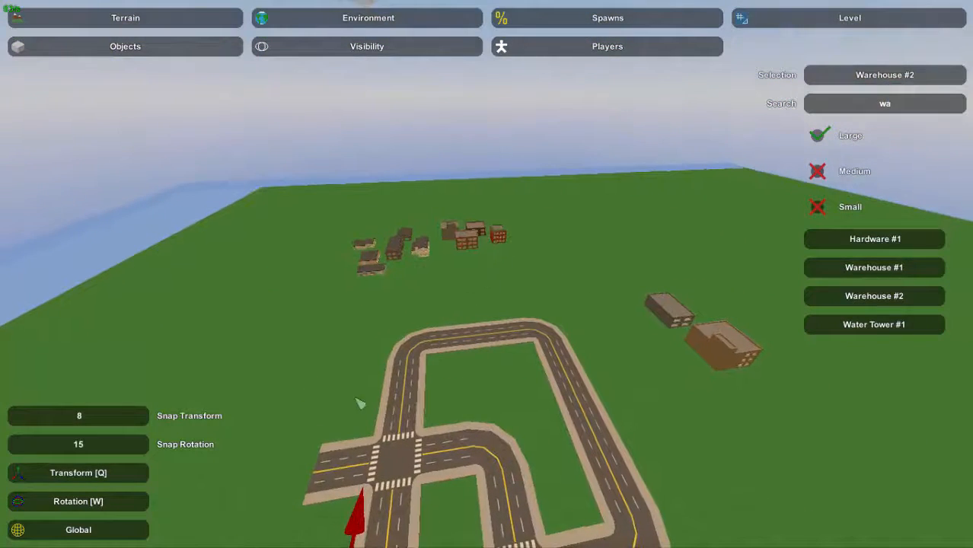
pyautogui.moveTo(467, 243); pyautogui.dragTo(301, 329, button='right')
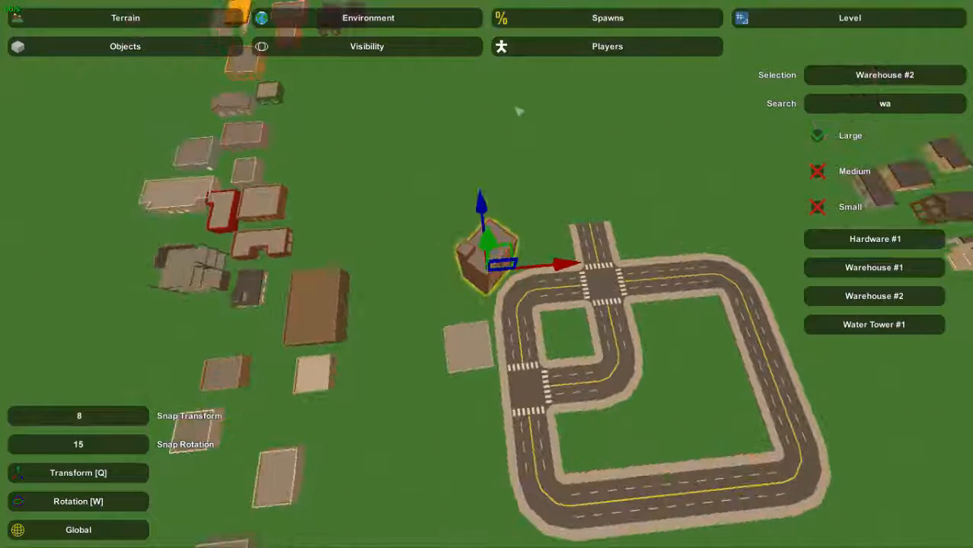
# - Switch the transform handles to local coordinates for Office #4 at the road bend
pyautogui.moveTo(515, 107); pyautogui.dragTo(465, 284, button='right')
pyautogui.press('w')
pyautogui.press('w')
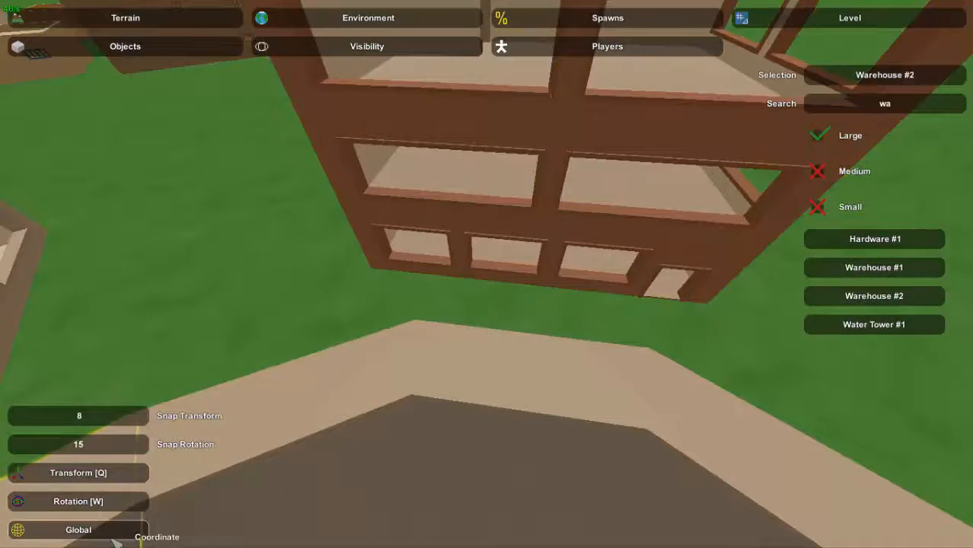
pyautogui.press('a')
pyautogui.press('s')
pyautogui.moveTo(393, 242); pyautogui.dragTo(393, 264, button='right')
pyautogui.press('d')
pyautogui.press('w')
pyautogui.press('s')
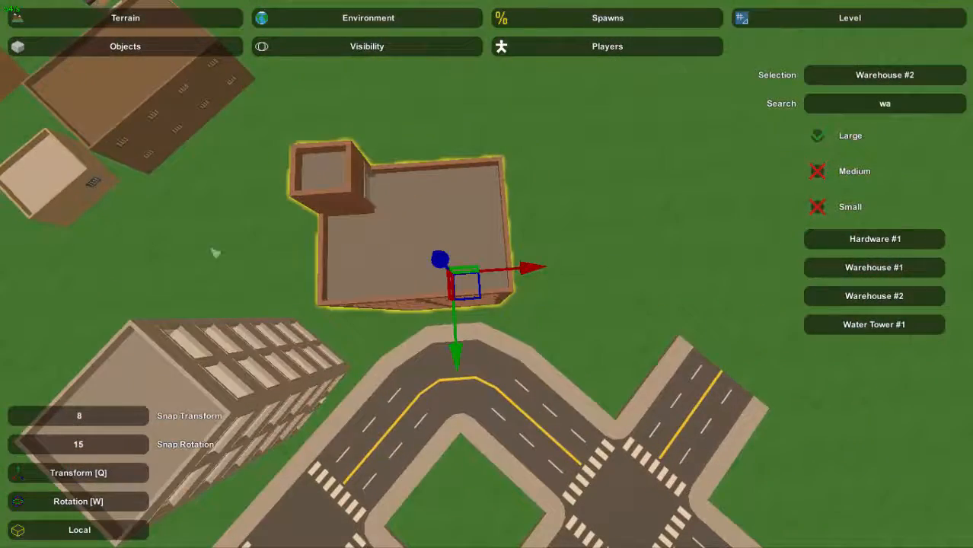
# - Examine the road loop and the remaining unplaced buildings from above
pyautogui.press('s')
pyautogui.moveTo(215, 254); pyautogui.dragTo(439, 244, button='right')
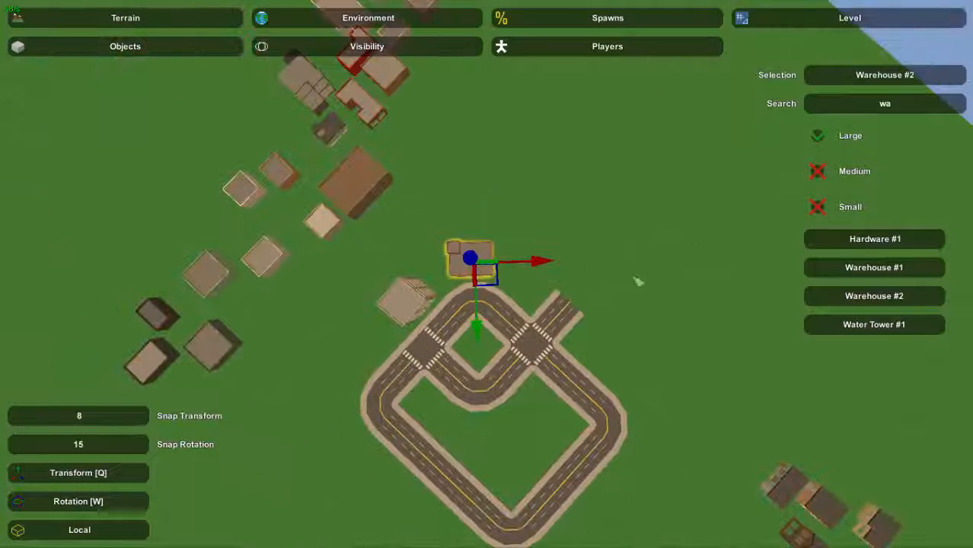
pyautogui.moveTo(453, 128); pyautogui.dragTo(536, 283, button='right')
pyautogui.press('s')
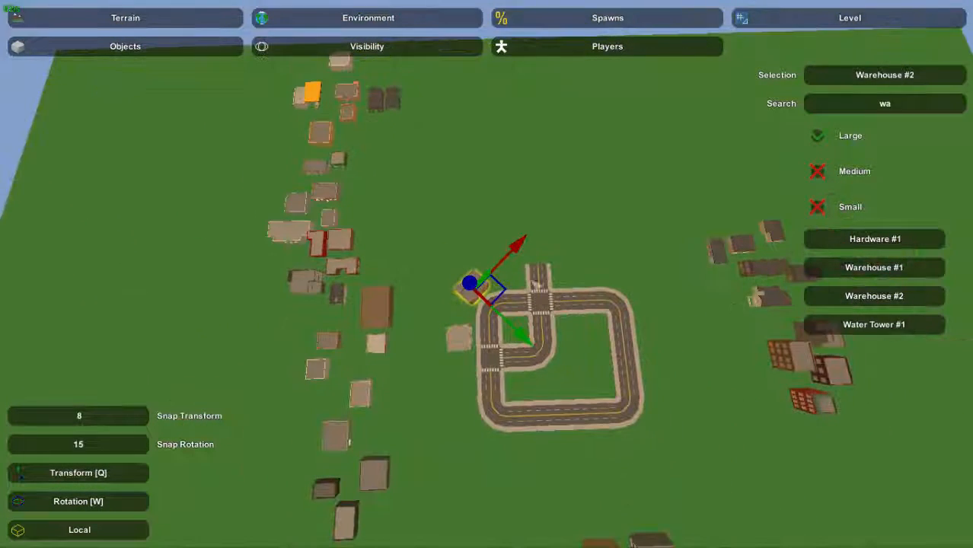
pyautogui.moveTo(482, 102); pyautogui.dragTo(488, 130, button='right')
pyautogui.press('w')
pyautogui.moveTo(526, 304); pyautogui.dragTo(221, 476, button='right')
pyautogui.press('s')
# - Switch the transform handles back to global coordinates
pyautogui.moveTo(126, 526); pyautogui.dragTo(156, 472, button='right')
pyautogui.press('w')
pyautogui.press('s')
pyautogui.moveTo(487, 274); pyautogui.dragTo(450, 308, button='right')
# - Move the three-storey brown office to the crosswalk corner between Office #4 and the short side street
pyautogui.click(430, 245)
pyautogui.moveTo(430, 245); pyautogui.dragTo(228, 198, button='right')
pyautogui.press('w')
pyautogui.moveTo(487, 274); pyautogui.dragTo(479, 426, button='right')
pyautogui.click(495, 283)
pyautogui.press('w')
pyautogui.press('e')
pyautogui.press('w')
pyautogui.moveTo(472, 239); pyautogui.dragTo(404, 294, button='right')
pyautogui.press('d')
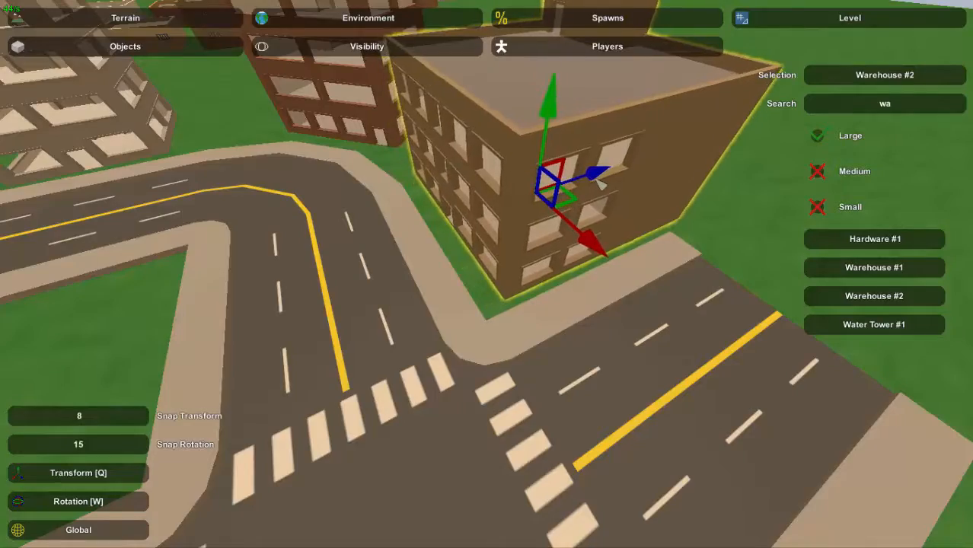
# - Nudge the three-storey brown office back slightly from the side street's sidewalk
pyautogui.press('a')
pyautogui.moveTo(601, 184); pyautogui.dragTo(500, 274, button='right')
pyautogui.moveTo(514, 220); pyautogui.dragTo(506, 219)
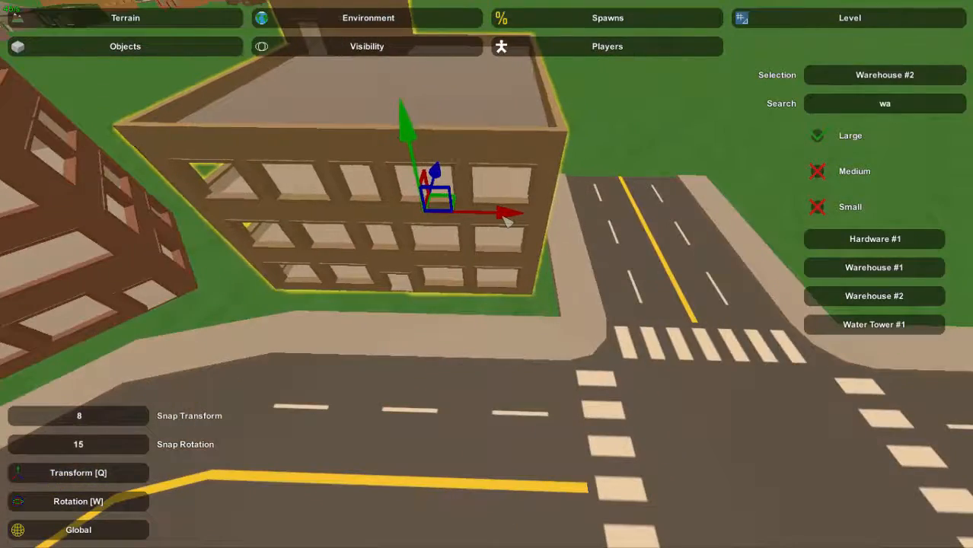
pyautogui.click(530, 265)
# - Nudge Office #4 slightly at the road bend and select neighbouring Office #3
pyautogui.moveTo(531, 265); pyautogui.dragTo(481, 238, button='right')
pyautogui.press('a')
pyautogui.press('a')
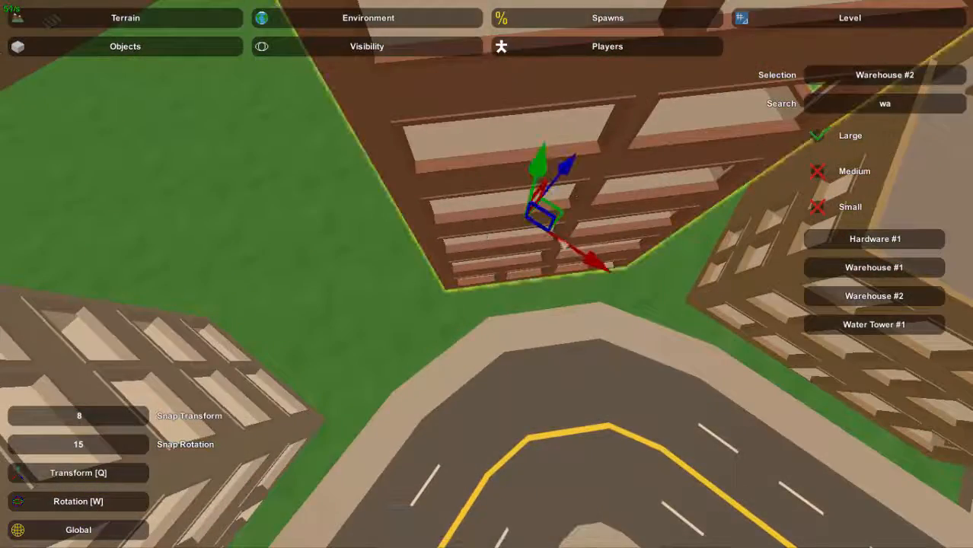
pyautogui.moveTo(572, 179); pyautogui.dragTo(564, 179)
pyautogui.click(525, 245)
pyautogui.moveTo(525, 245); pyautogui.dragTo(579, 283, button='right')
pyautogui.press('d')
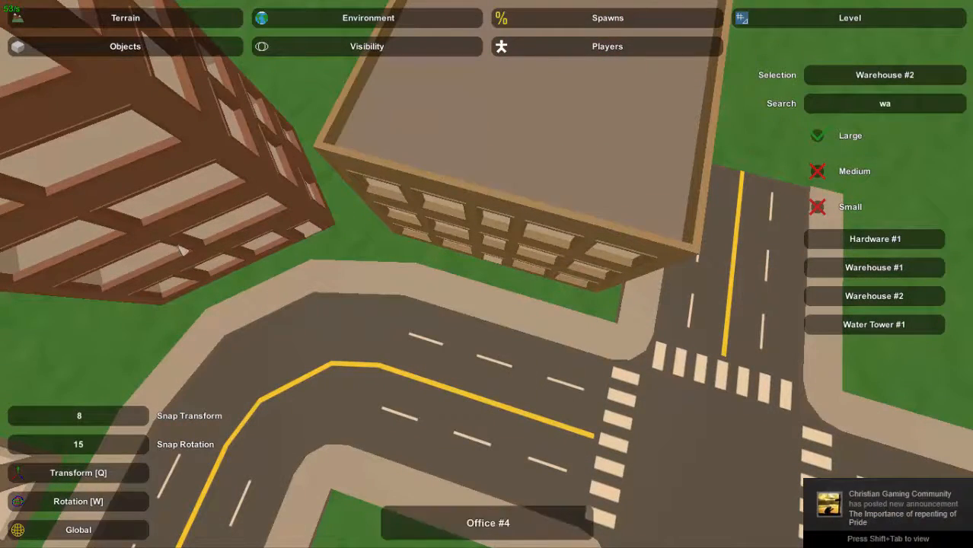
pyautogui.moveTo(259, 297); pyautogui.dragTo(493, 280, button='right')
pyautogui.press('a')
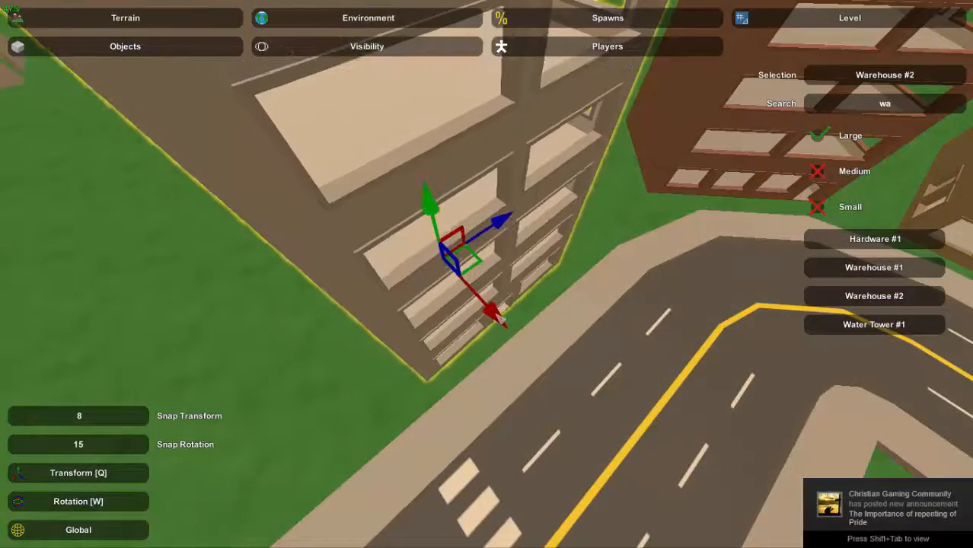
# - Move the low green shop to the inner corner of the road loop, across from the crosswalks
pyautogui.press('s')
pyautogui.moveTo(461, 340); pyautogui.dragTo(487, 308, button='right')
pyautogui.press('w')
pyautogui.press('w')
pyautogui.click(514, 268)
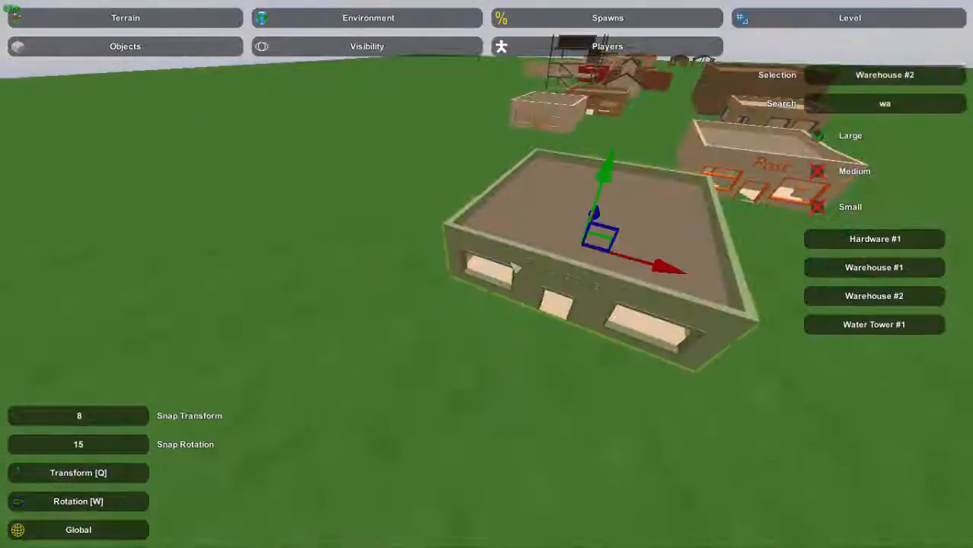
pyautogui.moveTo(515, 267); pyautogui.dragTo(168, 282, button='right')
pyautogui.press('w')
pyautogui.moveTo(487, 274); pyautogui.dragTo(738, 293, button='right')
pyautogui.press('e')
# - Shift the green shop onto the grass so it clears the sidewalks on both sides of the corner
pyautogui.press('a')
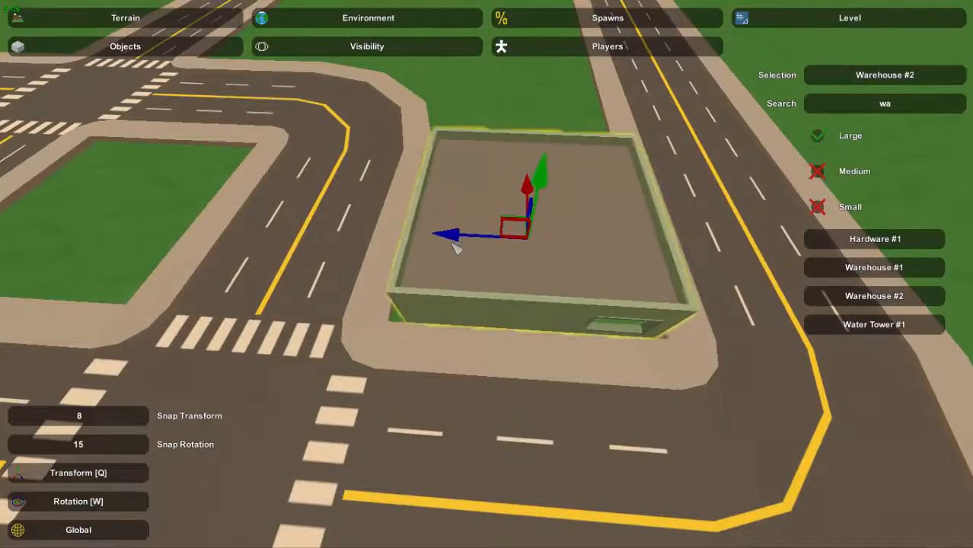
pyautogui.press('d')
pyautogui.moveTo(454, 250); pyautogui.dragTo(259, 258, button='right')
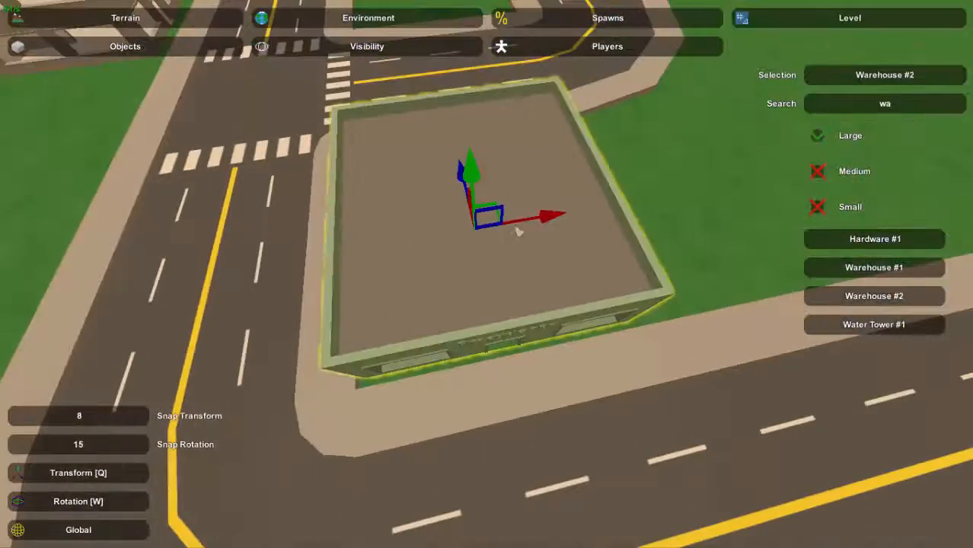
pyautogui.press('a')
pyautogui.moveTo(565, 224); pyautogui.dragTo(742, 227, button='right')
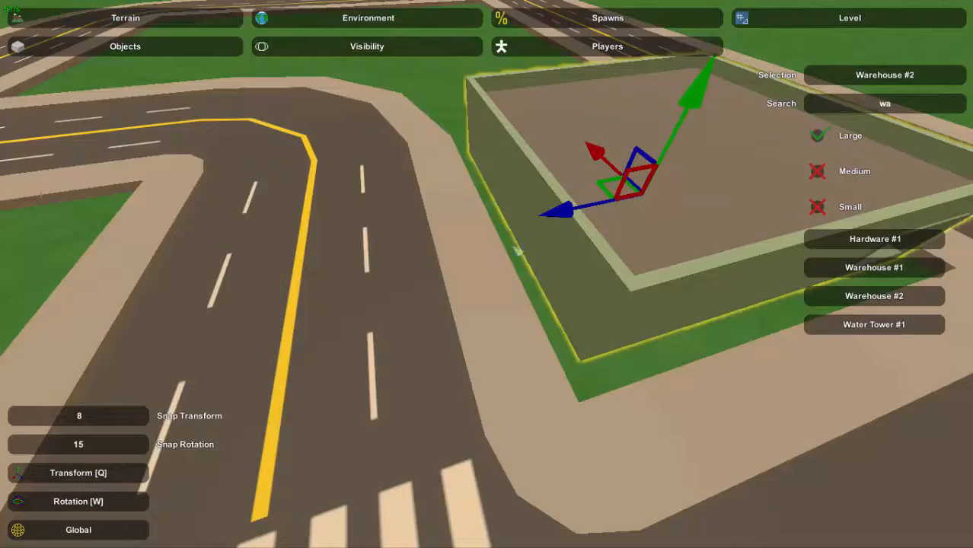
pyautogui.click(605, 262)
pyautogui.press('d')
pyautogui.moveTo(605, 262); pyautogui.dragTo(655, 228, button='right')
pyautogui.press('w')
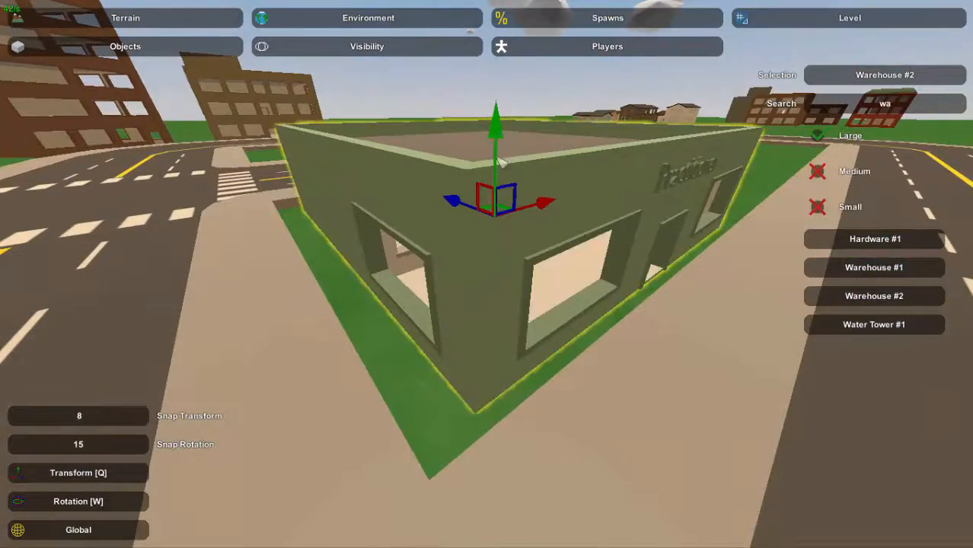
# - Move the small tan building with blue window frames to the outer roadside next to Office #3
pyautogui.press('s')
pyautogui.moveTo(501, 306); pyautogui.dragTo(427, 304, button='right')
pyautogui.press('w')
pyautogui.click(494, 277)
pyautogui.press('w')
pyautogui.press('e')
pyautogui.press('w')
# - Turn the tan building so its large window and doorway face the road, and shift it closer to Office #3
pyautogui.moveTo(449, 268); pyautogui.dragTo(491, 282, button='right')
pyautogui.press('w')
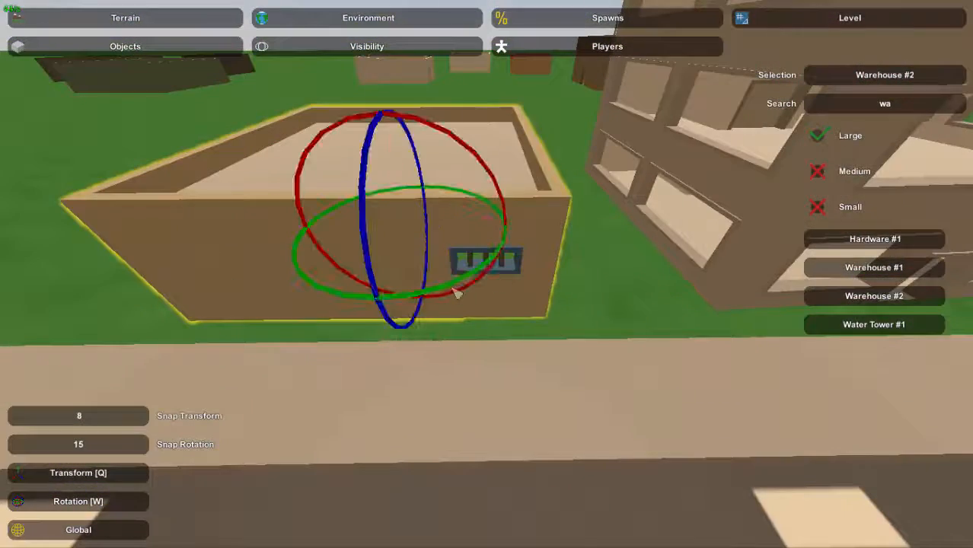
pyautogui.moveTo(451, 293); pyautogui.dragTo(318, 309)
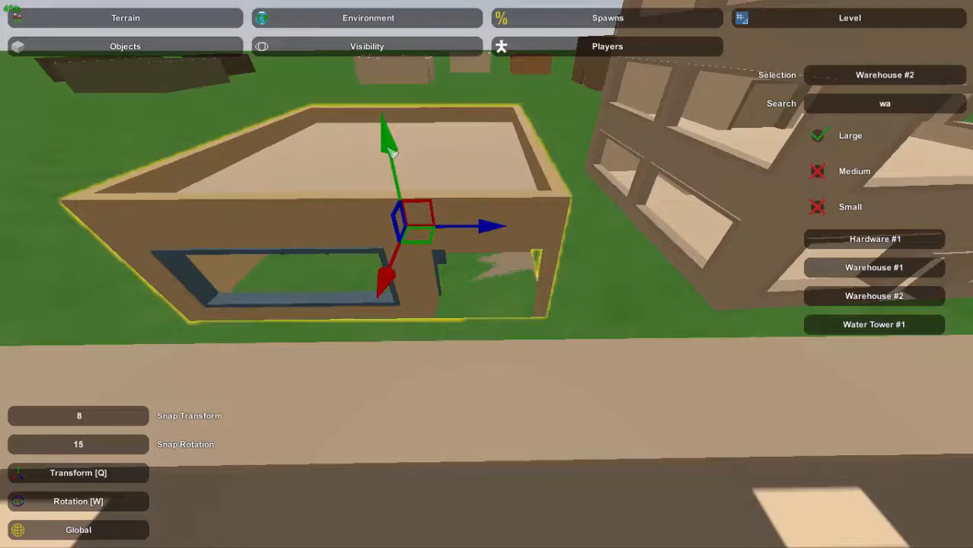
pyautogui.moveTo(475, 225); pyautogui.dragTo(529, 240)
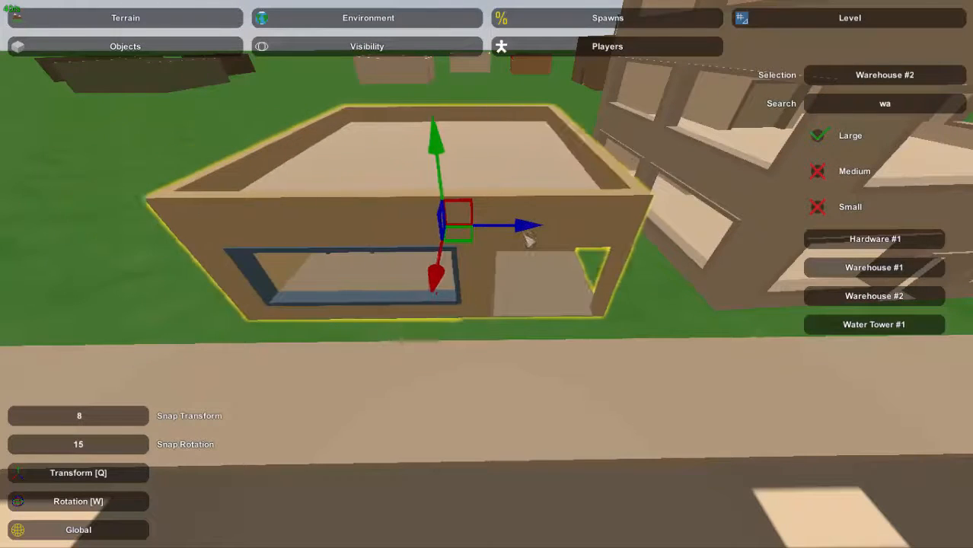
pyautogui.click(587, 248)
# - Inspect the tan building's spacing from Office #3 and its alignment with the road
pyautogui.press('s')
pyautogui.moveTo(587, 248); pyautogui.dragTo(708, 361, button='right')
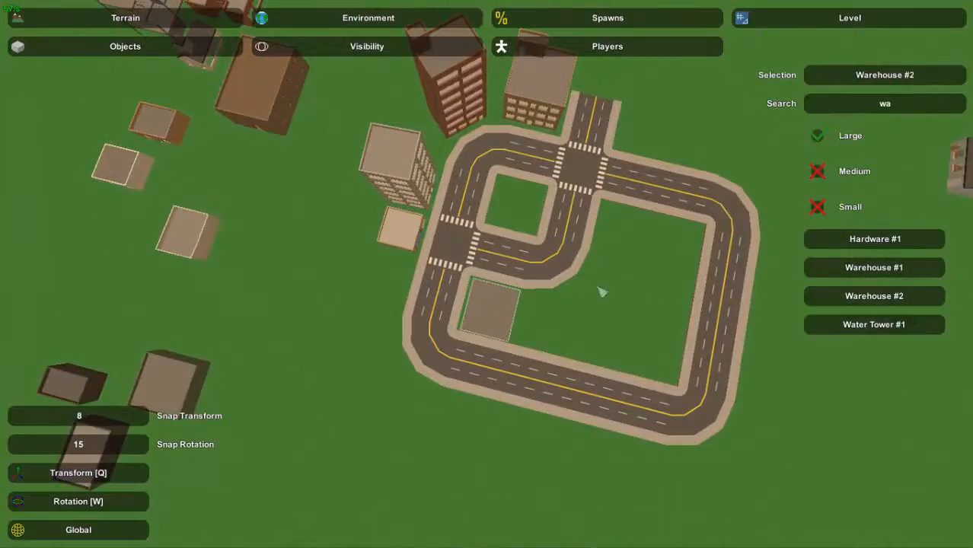
pyautogui.press('w')
pyautogui.moveTo(602, 292); pyautogui.dragTo(493, 271, button='right')
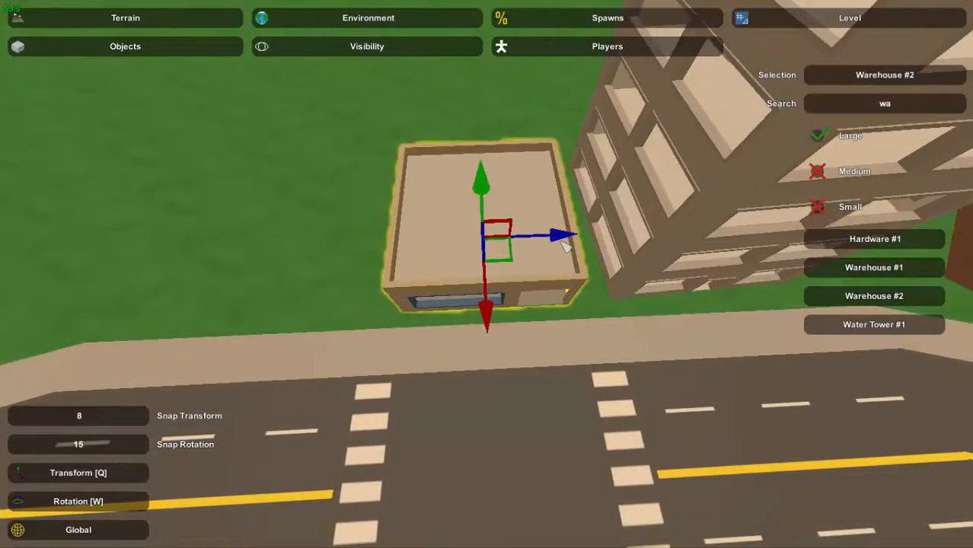
pyautogui.press('s')
pyautogui.moveTo(558, 279); pyautogui.dragTo(712, 278, button='right')
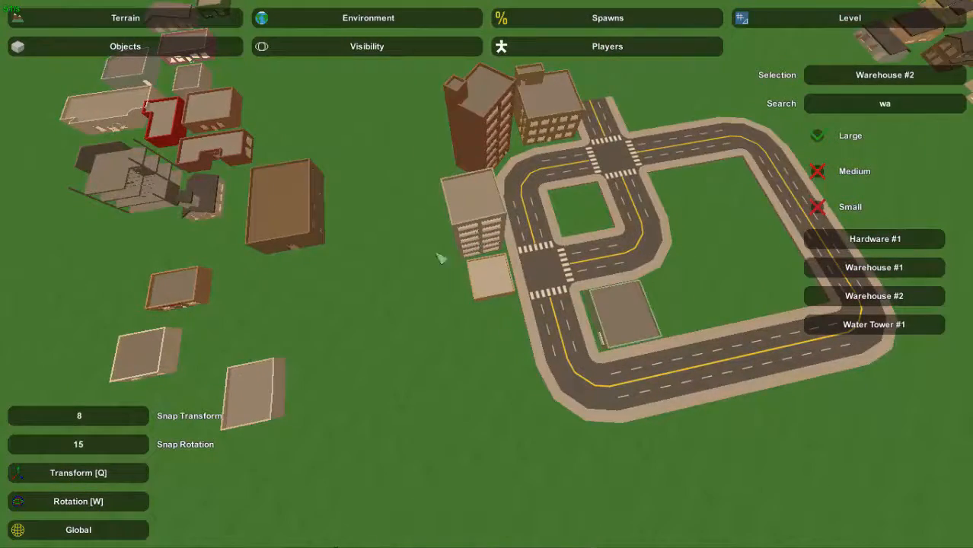
# - Select the gas station shop with its orange canopy and move both inside the road loop beside a bend
pyautogui.press('s')
pyautogui.moveTo(441, 259); pyautogui.dragTo(274, 235, button='right')
pyautogui.press('w')
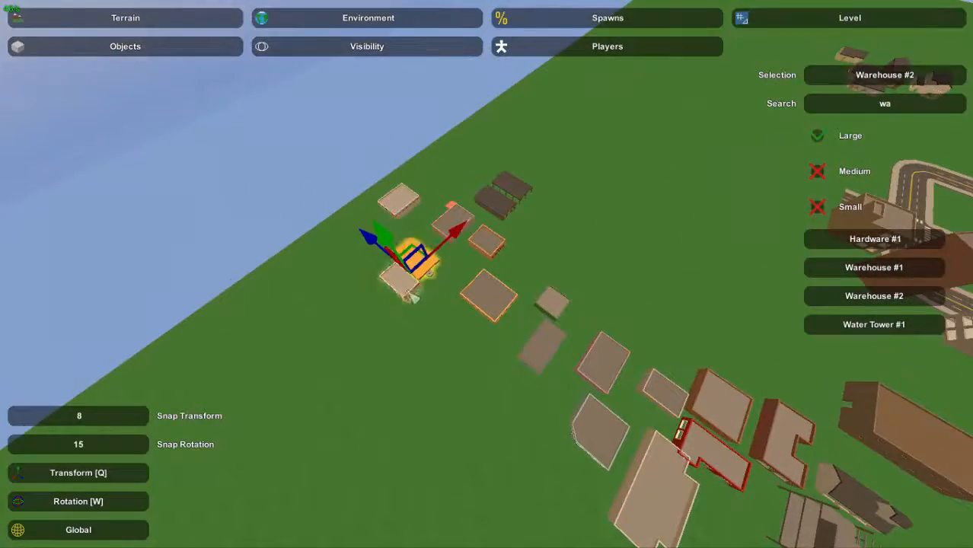
pyautogui.moveTo(410, 296); pyautogui.dragTo(365, 301, button='right')
pyautogui.press('w')
pyautogui.press('e')
pyautogui.press('d')
# - Try turning the gas station shop and canopy a quarter turn so the shop front faces the road
pyautogui.press('w')
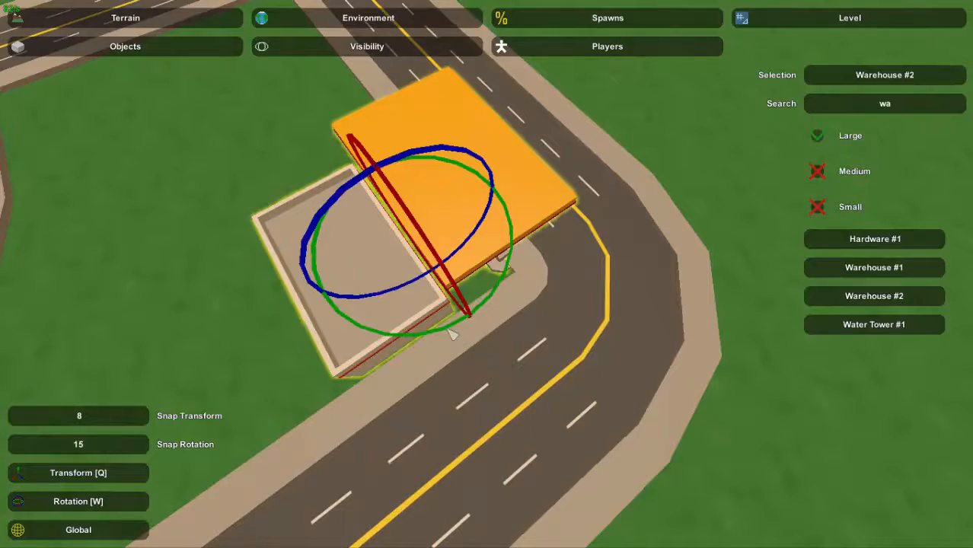
pyautogui.moveTo(453, 333); pyautogui.dragTo(508, 328)
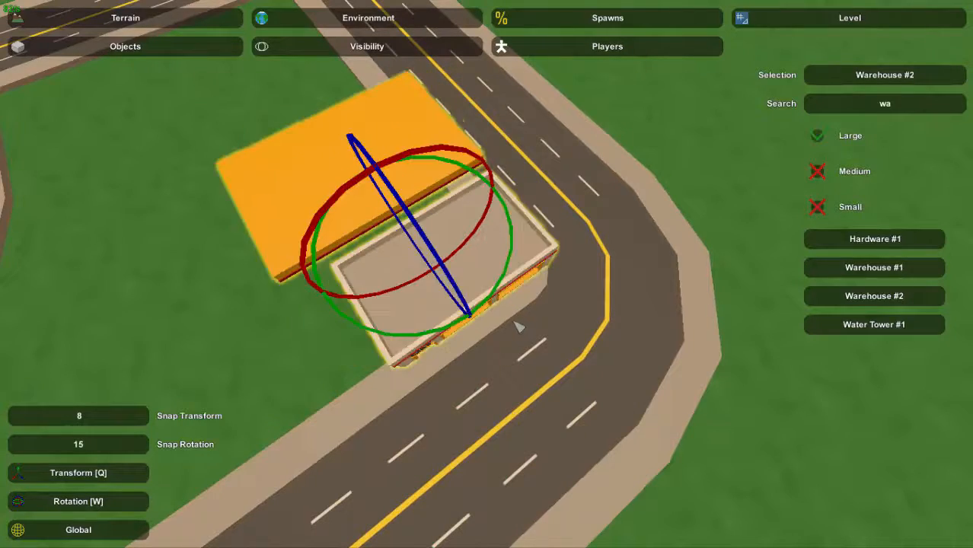
pyautogui.press('d')
# - Shift the gas station shop and canopy onto the grass at the loop's inner corner, behind the sidewalk
pyautogui.moveTo(486, 274); pyautogui.dragTo(388, 282, button='right')
pyautogui.press('s')
pyautogui.moveTo(478, 208); pyautogui.dragTo(510, 209)
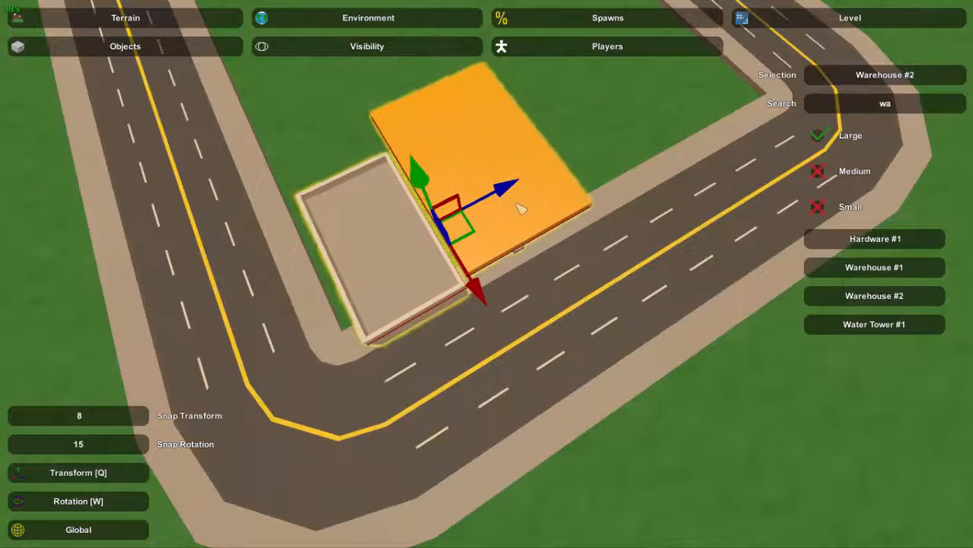
pyautogui.moveTo(471, 279); pyautogui.dragTo(465, 269)
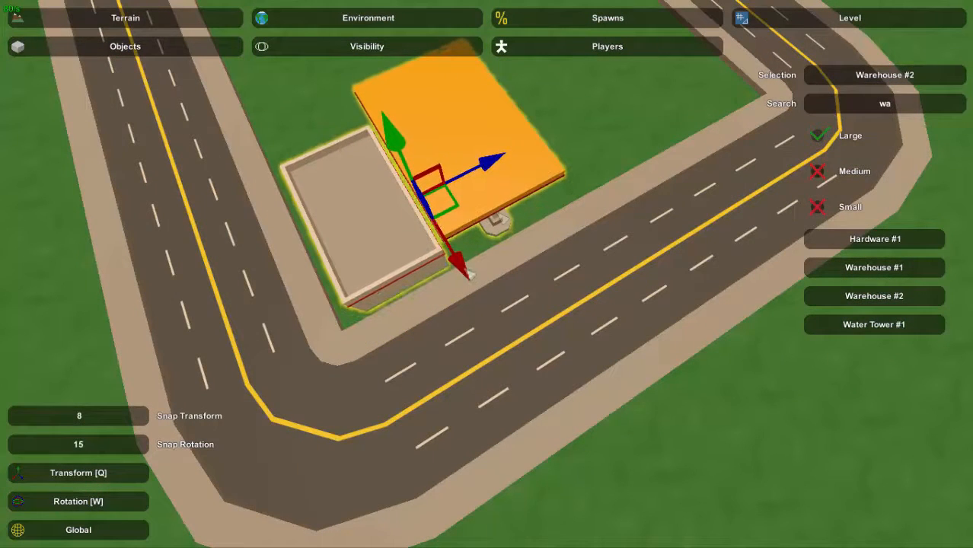
# - Select only the orange canopy and move it along the road away from the gas station shop
pyautogui.click(499, 209)
pyautogui.click(501, 186)
pyautogui.moveTo(523, 144); pyautogui.dragTo(614, 131)
# - Move the gas station shop along the road away from the corner, leaving room in front of its entrance
pyautogui.click(391, 234)
pyautogui.moveTo(392, 235); pyautogui.dragTo(335, 232, button='right')
pyautogui.press('w')
pyautogui.moveTo(486, 274); pyautogui.dragTo(609, 255, button='right')
pyautogui.press('a')
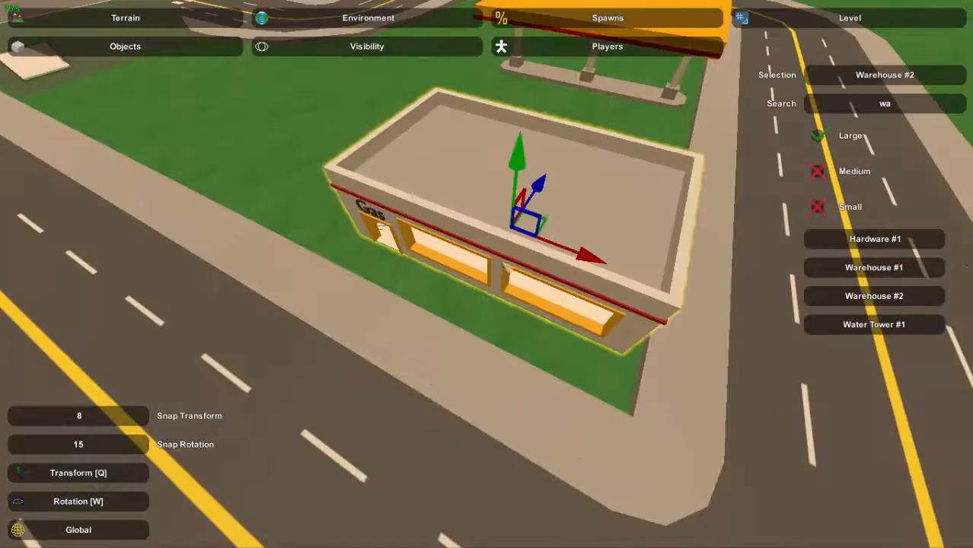
pyautogui.moveTo(549, 196); pyautogui.dragTo(653, 84)
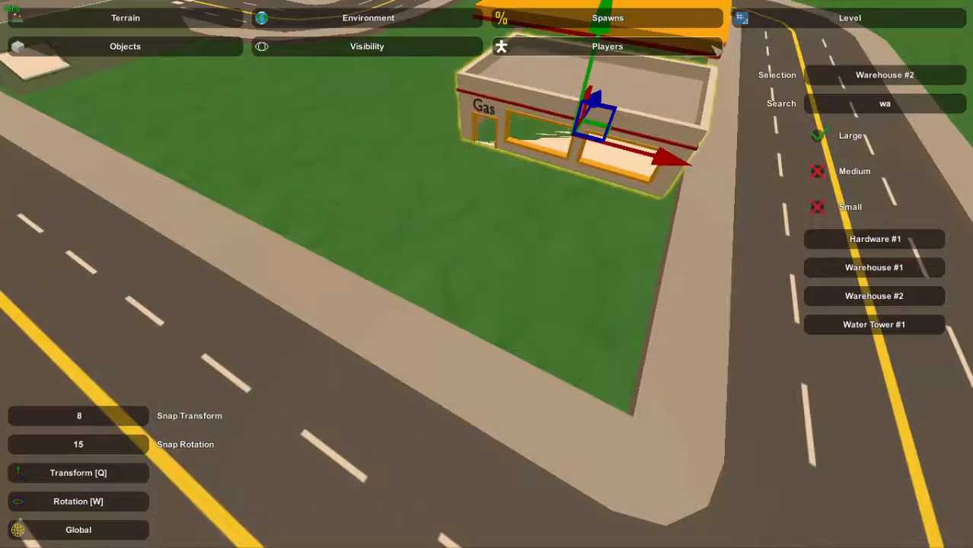
# - Reopen object editing and move the orange canopy to the corner in front of the gas station shop
pyautogui.click(699, 26)
pyautogui.click(746, 24)
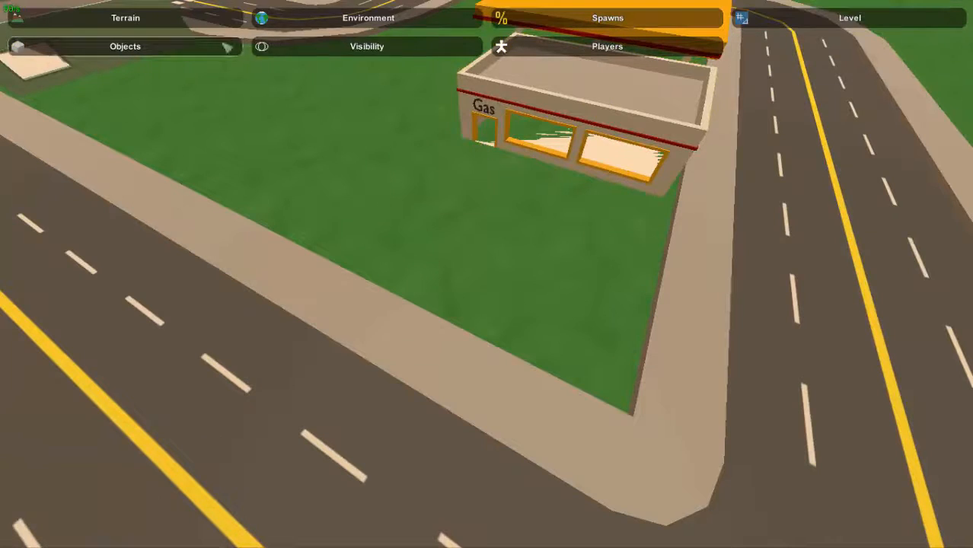
pyautogui.click(227, 46)
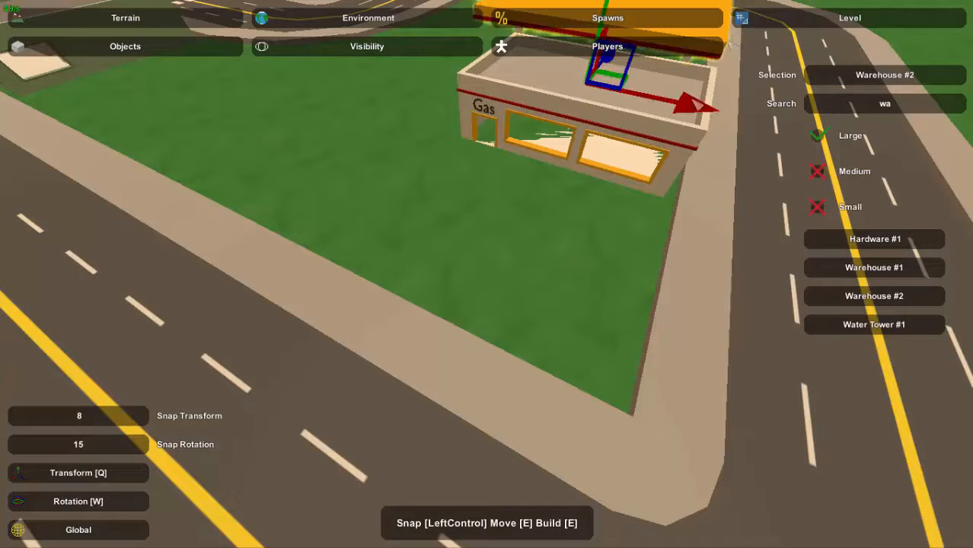
pyautogui.press('s')
pyautogui.moveTo(649, 94); pyautogui.dragTo(489, 237, button='right')
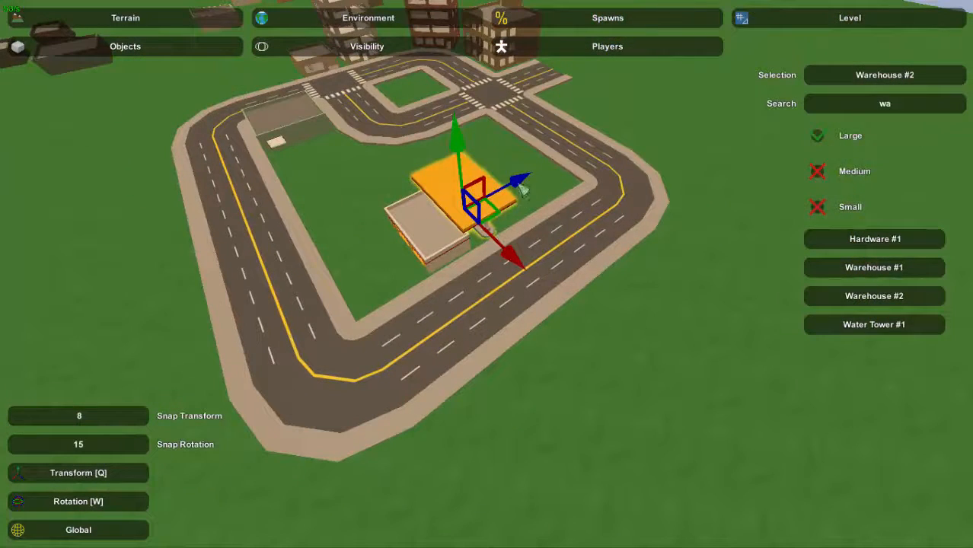
pyautogui.moveTo(520, 185); pyautogui.dragTo(443, 226)
pyautogui.moveTo(443, 226); pyautogui.dragTo(404, 199, button='right')
pyautogui.press('w')
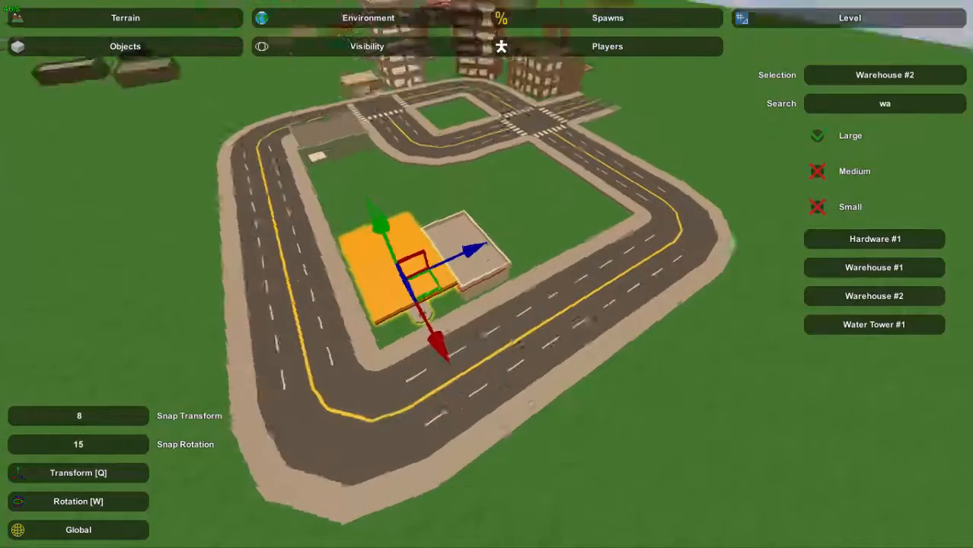
# - Examine the shops, offices and houses arranged inside and around the road loop from above
pyautogui.press('w')
pyautogui.moveTo(487, 274); pyautogui.dragTo(434, 327, button='right')
pyautogui.click(488, 274)
pyautogui.press('s')
pyautogui.press('d')
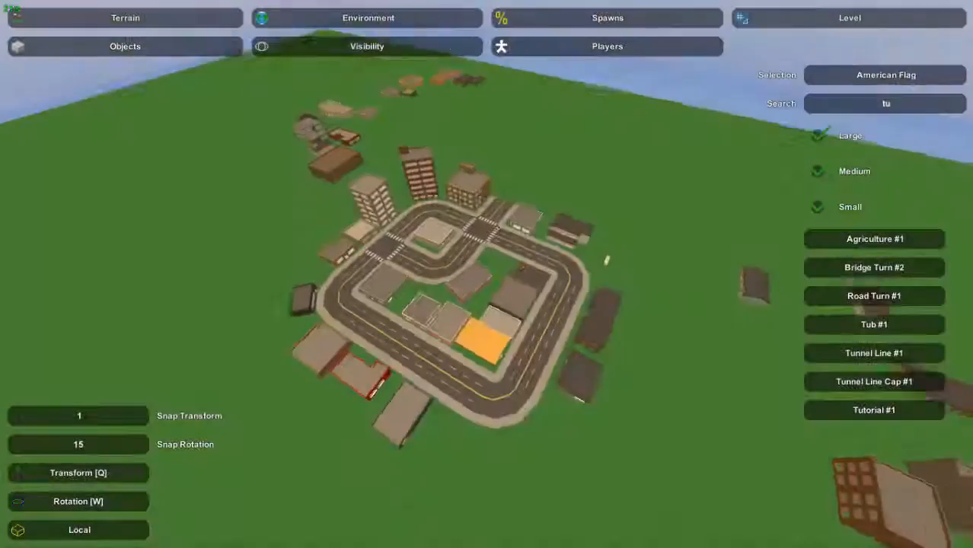
pyautogui.press('w')
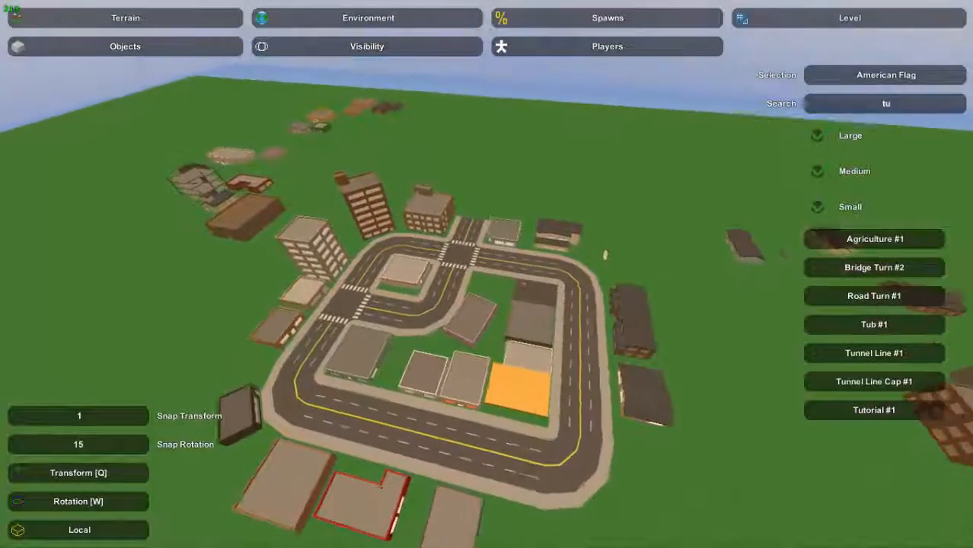
pyautogui.moveTo(487, 274); pyautogui.dragTo(663, 255, button='right')
pyautogui.press('w')
pyautogui.press('w')
pyautogui.press('w')
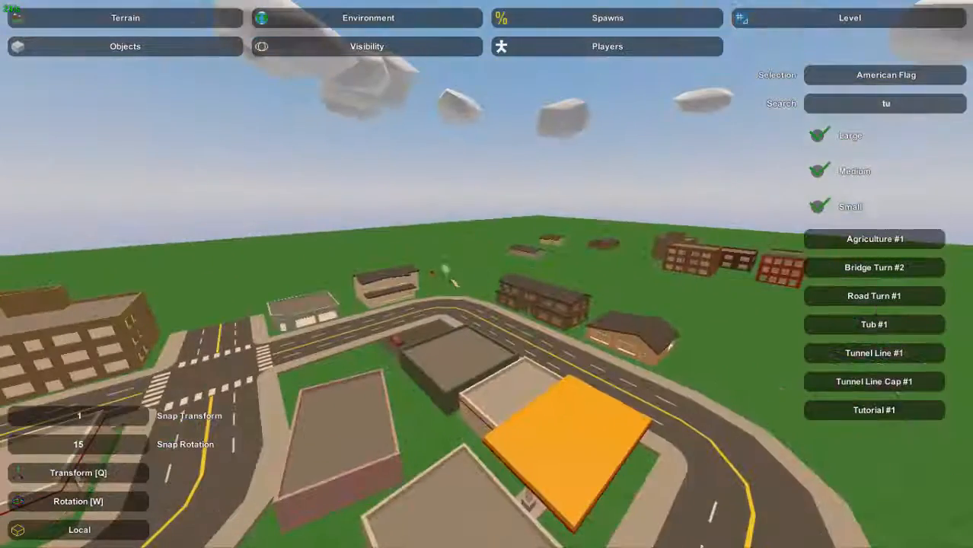
pyautogui.moveTo(487, 274); pyautogui.dragTo(829, 324, button='right')
pyautogui.press('w')
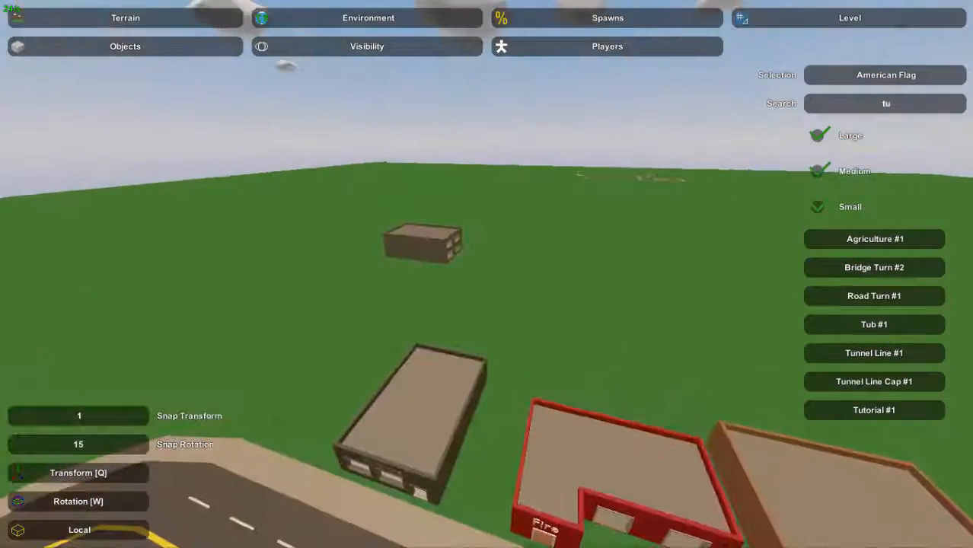
pyautogui.press('w')
pyautogui.moveTo(493, 282); pyautogui.dragTo(746, 276, button='right')
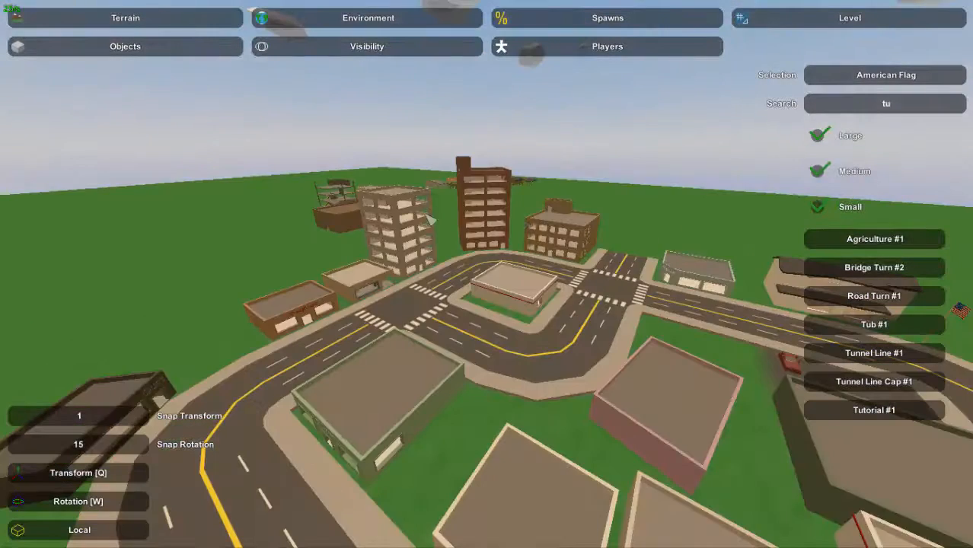
pyautogui.press('w')
pyautogui.moveTo(430, 220); pyautogui.dragTo(662, 206, button='right')
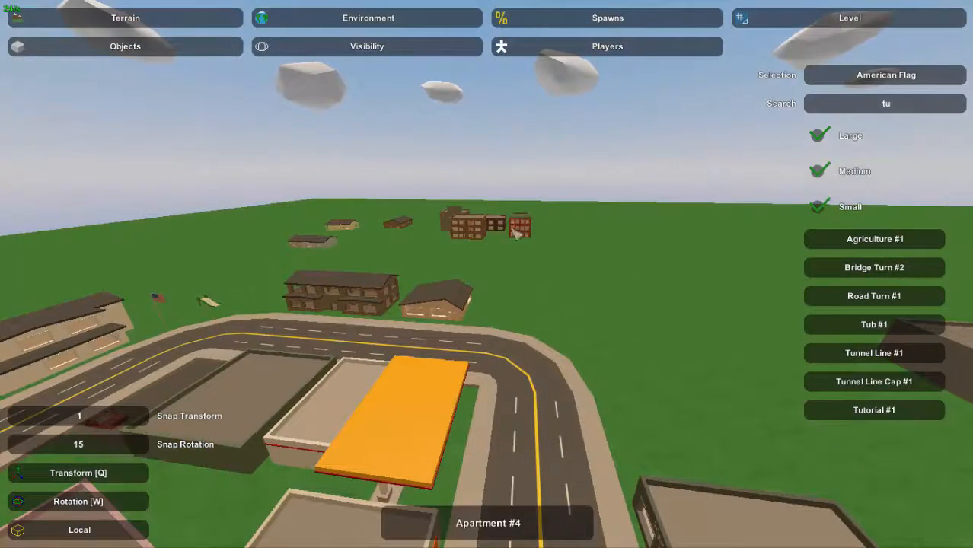
pyautogui.moveTo(481, 228); pyautogui.dragTo(365, 343, button='right')
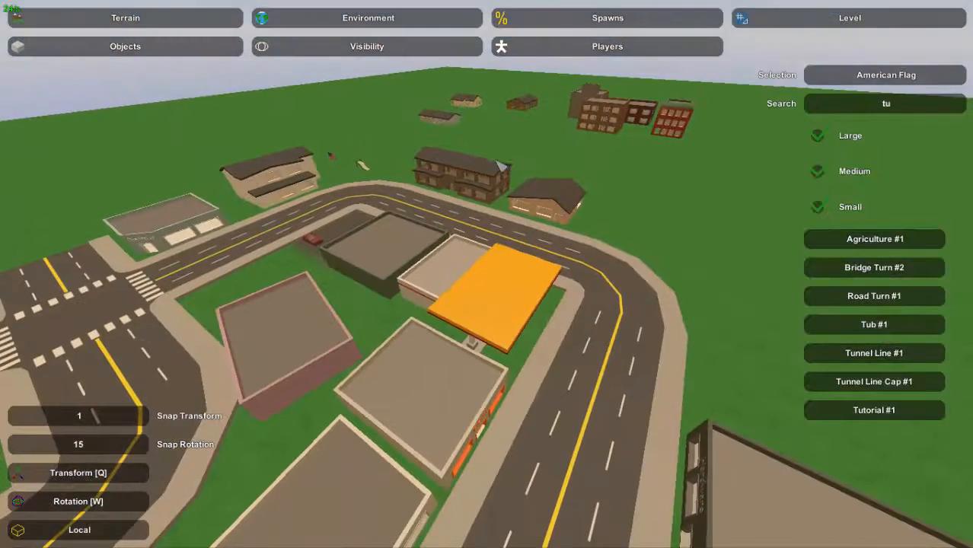
pyautogui.press('w')
pyautogui.moveTo(537, 191); pyautogui.dragTo(462, 216, button='right')
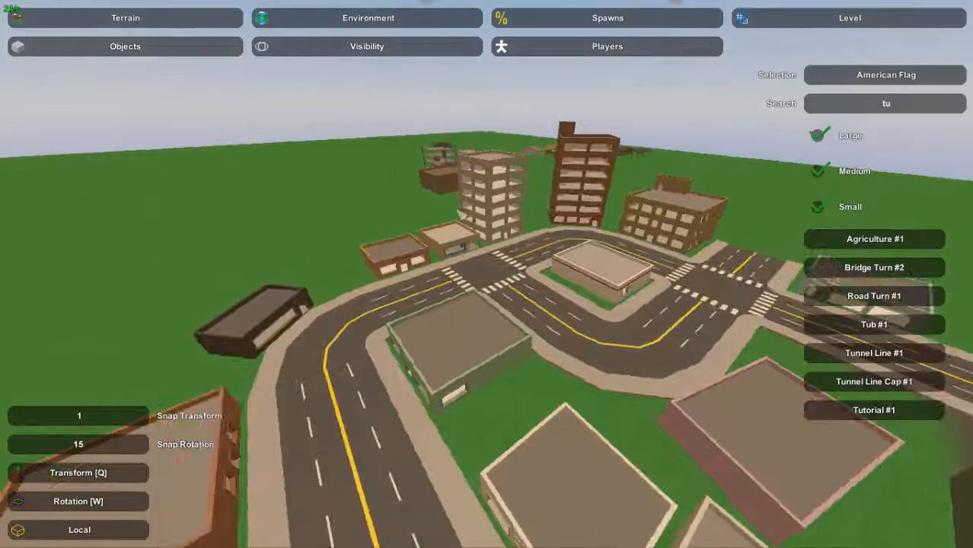
pyautogui.moveTo(558, 216); pyautogui.dragTo(464, 280, button='right')
# - Examine the tall office buildings up close and the grass lot between the green building's parking spaces and the road
pyautogui.press('w')
pyautogui.press('w')
pyautogui.press('w')
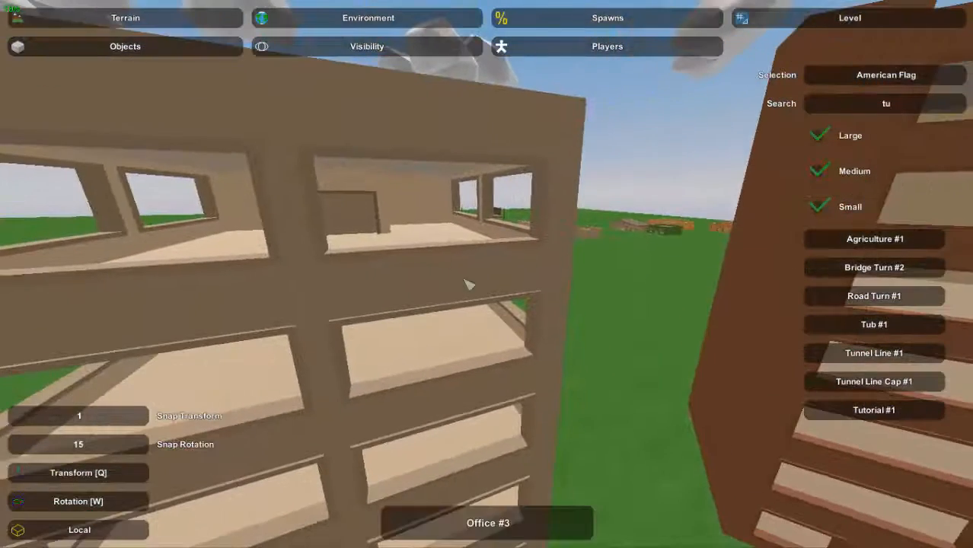
pyautogui.moveTo(449, 345); pyautogui.dragTo(409, 308, button='right')
pyautogui.press('w')
pyautogui.press('w')
pyautogui.moveTo(488, 274)
pyautogui.mouseDown(button='right')
pyautogui.moveTo(541, 293)
pyautogui.moveTo(571, 282)
pyautogui.moveTo(617, 301)
pyautogui.moveTo(628, 323)
pyautogui.moveTo(426, 244)
pyautogui.moveTo(464, 255)
pyautogui.moveTo(525, 343)
pyautogui.moveTo(484, 366)
pyautogui.moveTo(506, 276)
pyautogui.moveTo(620, 266)
pyautogui.moveTo(636, 278)
pyautogui.moveTo(489, 283)
pyautogui.moveTo(590, 282)
pyautogui.moveTo(586, 268)
pyautogui.moveTo(483, 262)
pyautogui.moveTo(338, 213)
pyautogui.moveTo(396, 259)
pyautogui.moveTo(494, 281)
pyautogui.mouseUp(button='right')
pyautogui.press('w')
pyautogui.press('s')
pyautogui.press('s')
pyautogui.press('w')
pyautogui.press('w')
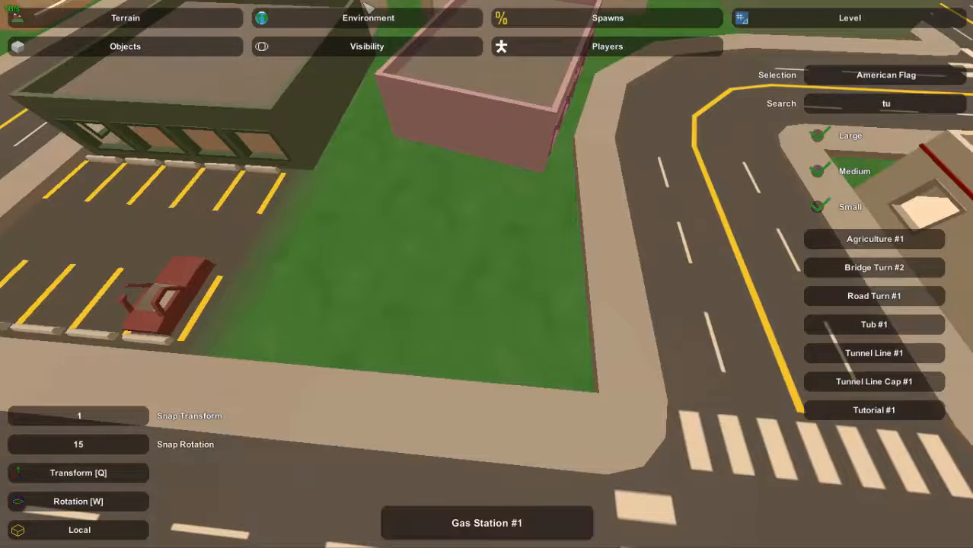
# - Open the terrain resources and plant Birch #1 trees on the grass beside the parking lot
pyautogui.click(383, 21)
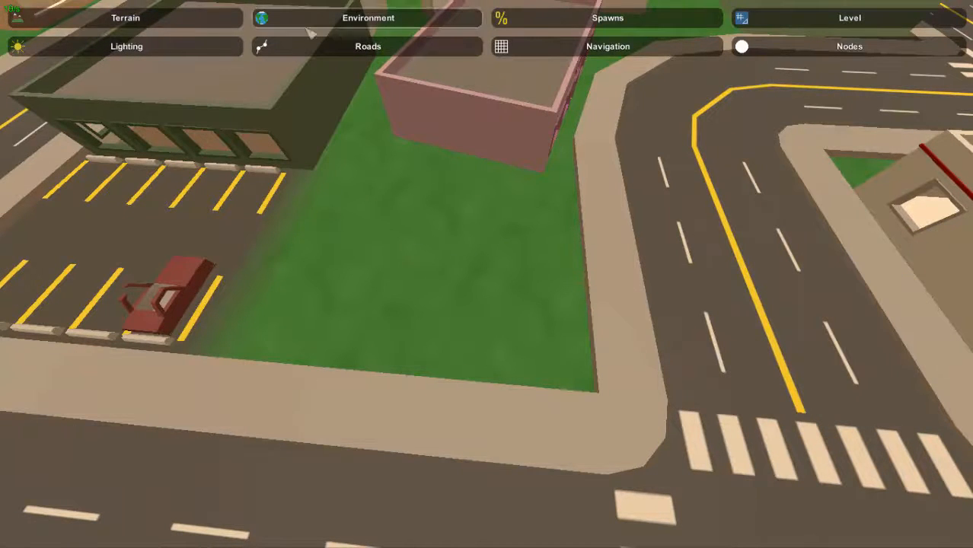
pyautogui.click(126, 19)
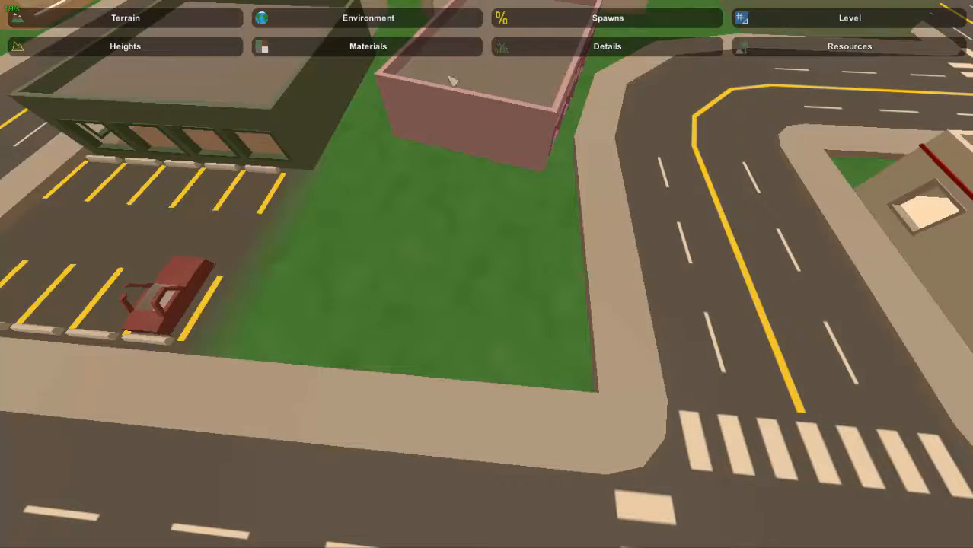
pyautogui.click(764, 50)
pyautogui.click(876, 110)
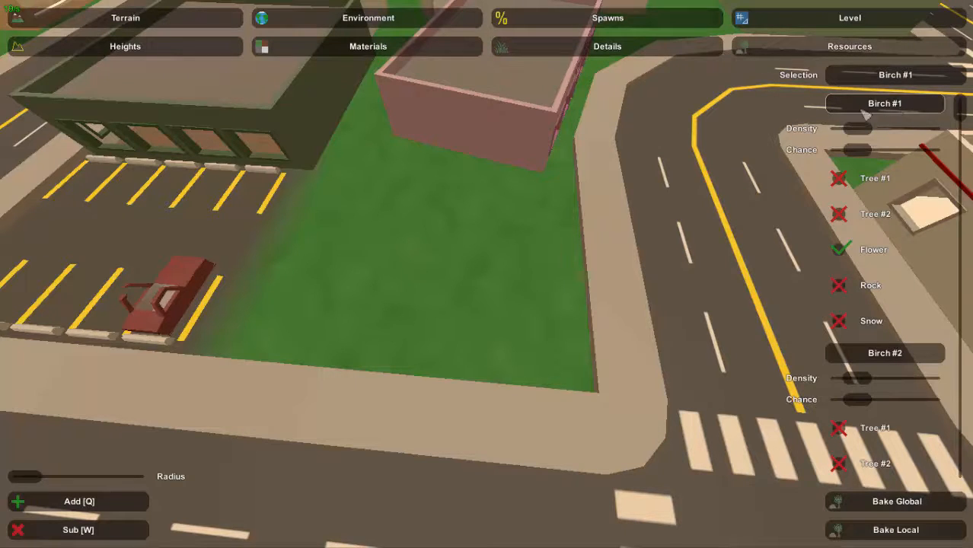
pyautogui.click(554, 205)
pyautogui.click(377, 256)
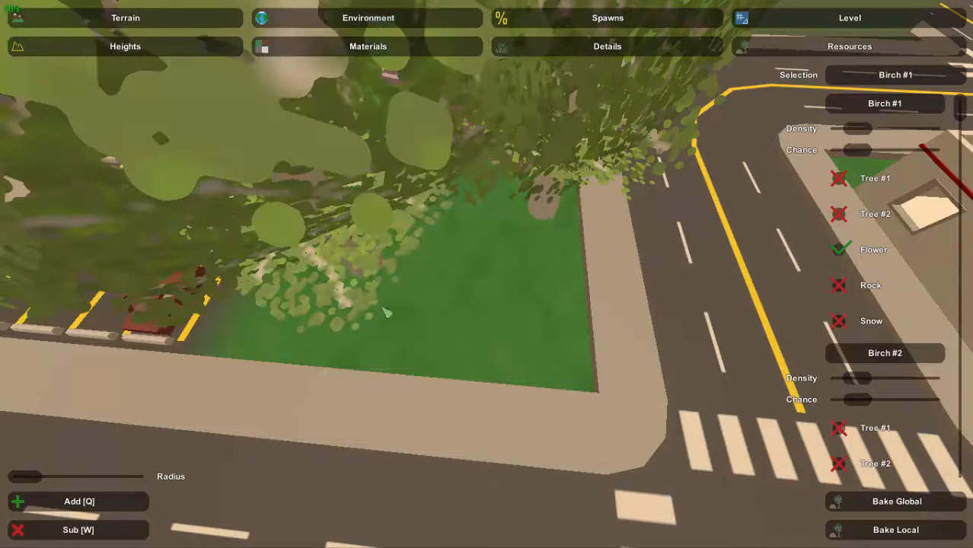
# - Choose Bush #2 and place four bushes on the grass around the birch tree
pyautogui.moveTo(442, 325); pyautogui.dragTo(456, 257, button='right')
pyautogui.press('w')
pyautogui.press('s')
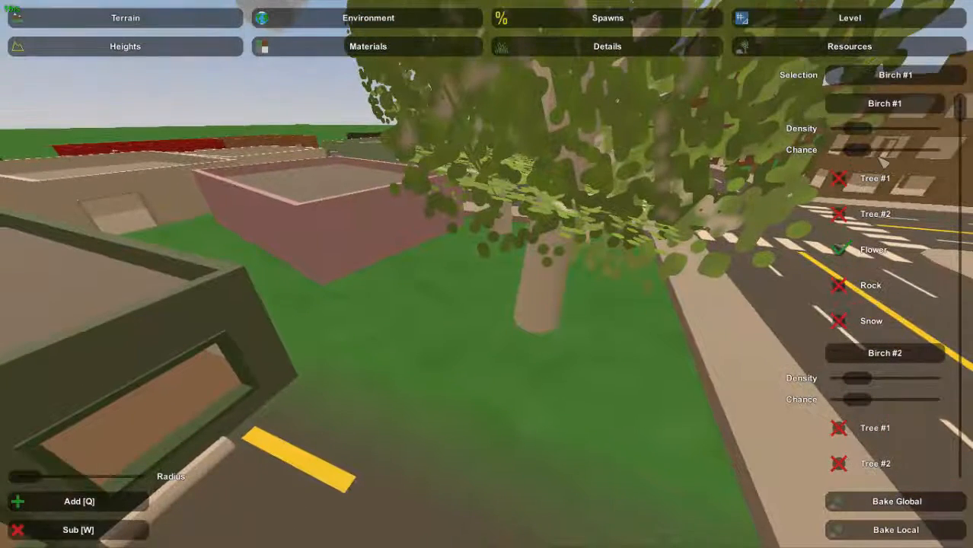
pyautogui.scroll(-8, 882, 164)
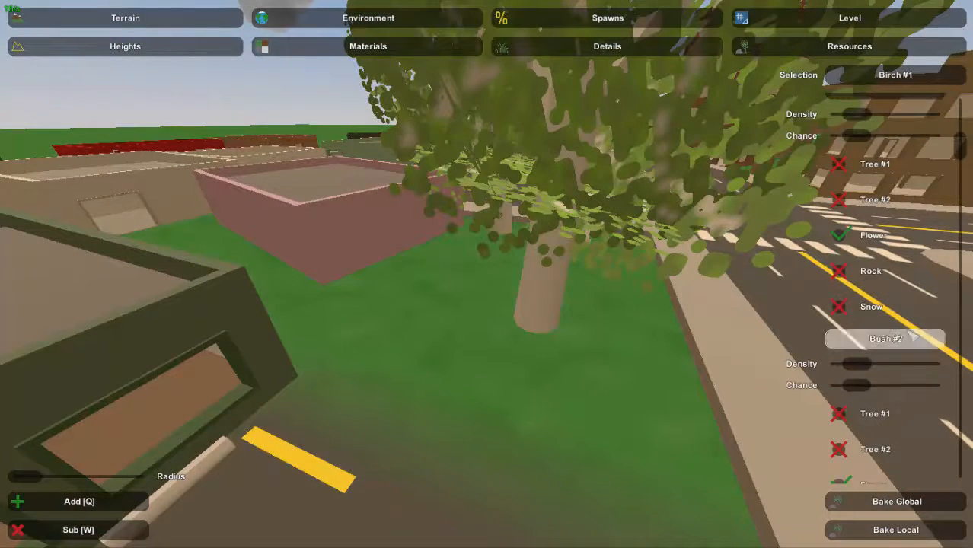
pyautogui.click(911, 337)
pyautogui.click(624, 320)
pyautogui.click(635, 397)
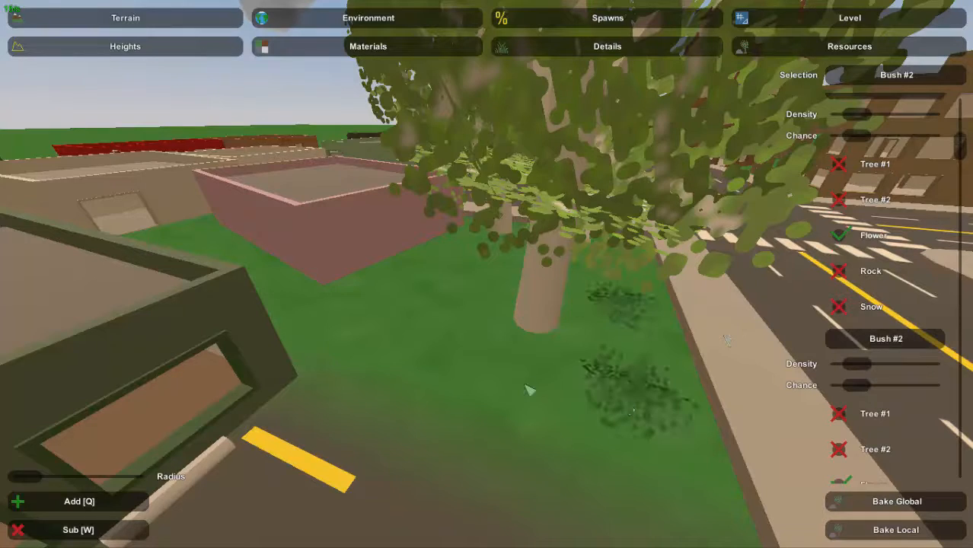
pyautogui.click(444, 359)
pyautogui.click(355, 326)
# - Add more Bush #2 bushes to fill the grass between the parking lot, the pink building and the sidewalk
pyautogui.press('w')
pyautogui.moveTo(355, 327); pyautogui.dragTo(486, 275, button='right')
pyautogui.click(459, 255)
pyautogui.click(572, 352)
pyautogui.click(380, 440)
pyautogui.moveTo(380, 441); pyautogui.dragTo(542, 306, button='right')
pyautogui.click(529, 394)
# - Return to object editing and select the yellow parking lines on the sidewalk side of the lot
pyautogui.press('a')
pyautogui.moveTo(516, 372); pyautogui.dragTo(503, 426, button='right')
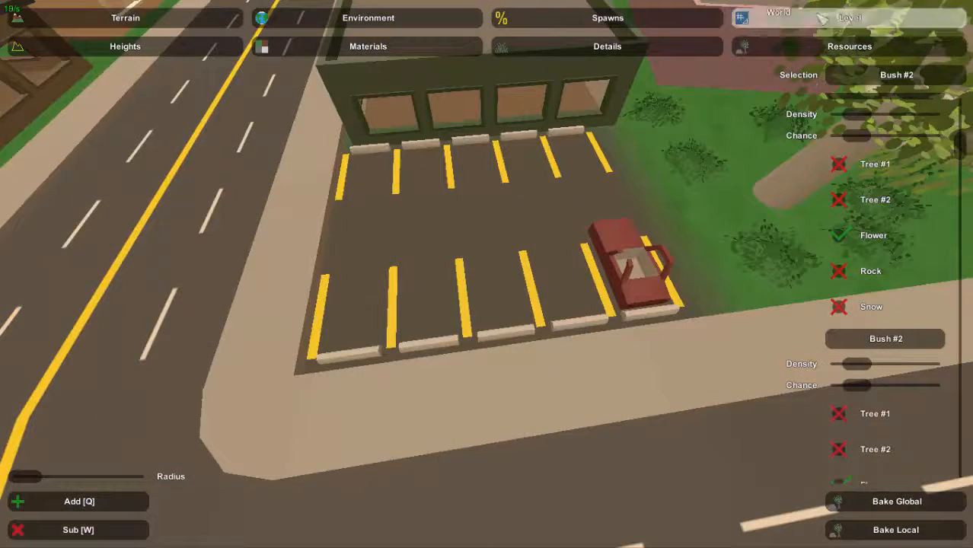
pyautogui.click(825, 17)
pyautogui.click(171, 54)
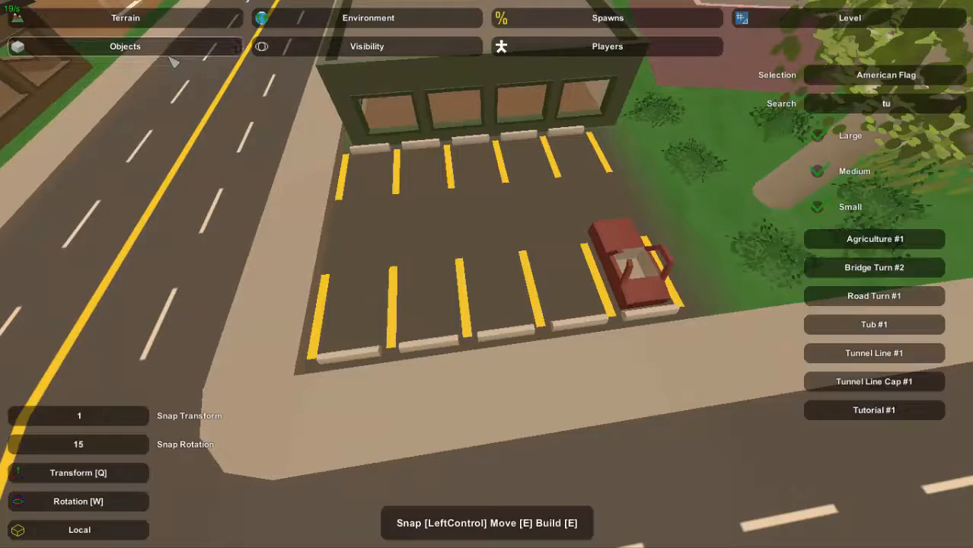
pyautogui.press('a')
pyautogui.moveTo(170, 60); pyautogui.dragTo(489, 277, button='right')
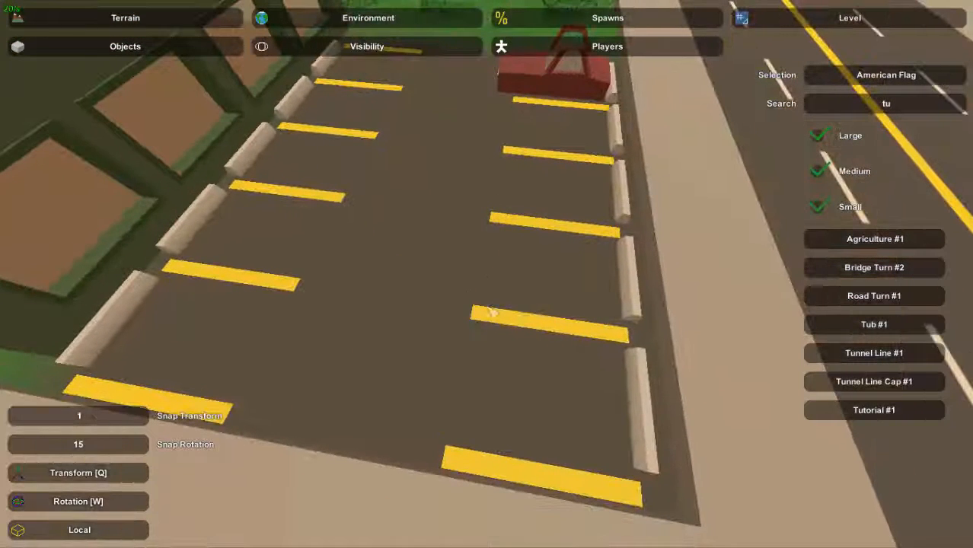
pyautogui.click(523, 322)
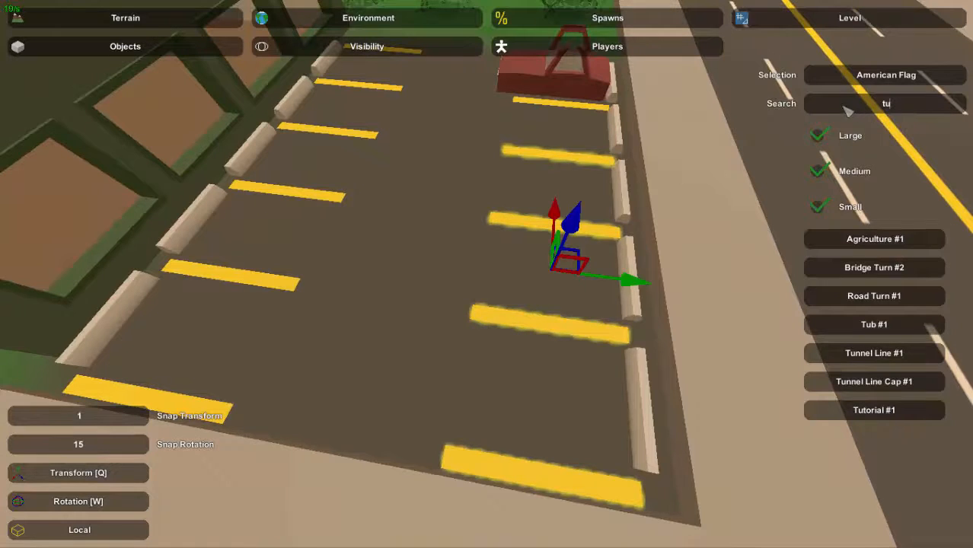
# - Search the objects for "par" and place a Block Parking #1 in the middle of the parking lot
pyautogui.write('p')
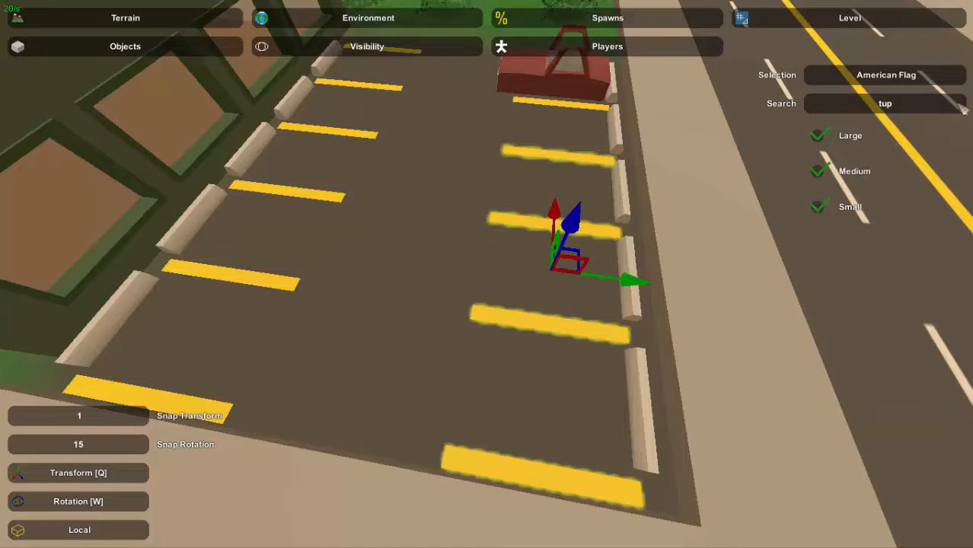
pyautogui.write('p')
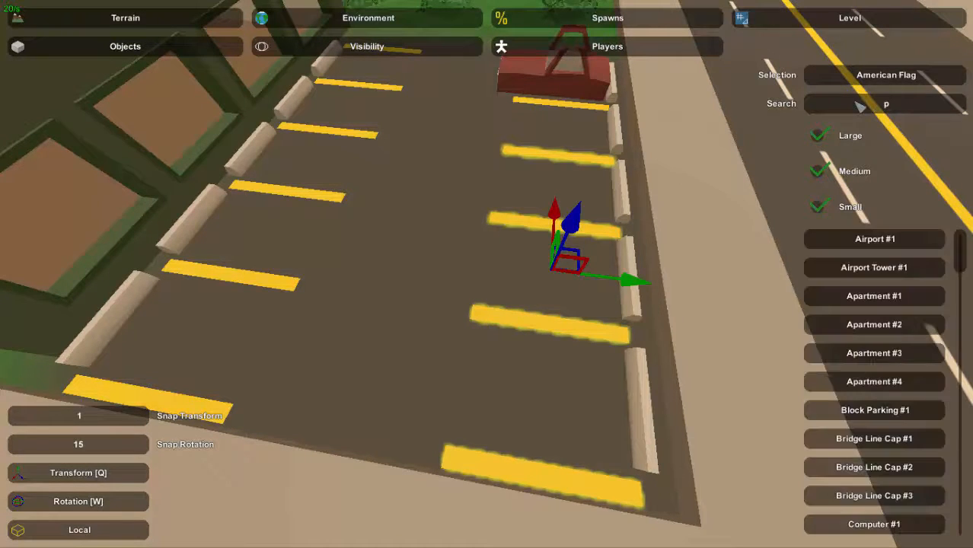
pyautogui.write('ar')
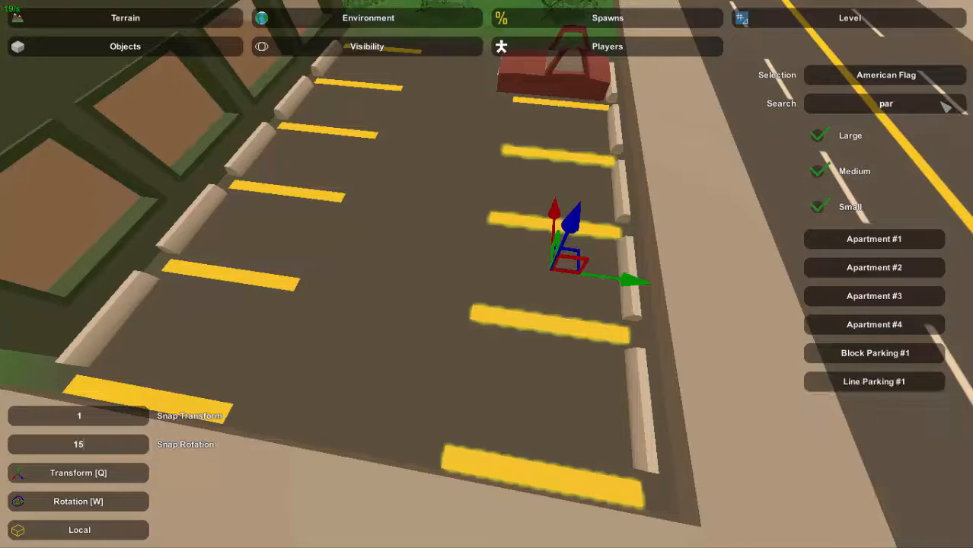
pyautogui.click(853, 358)
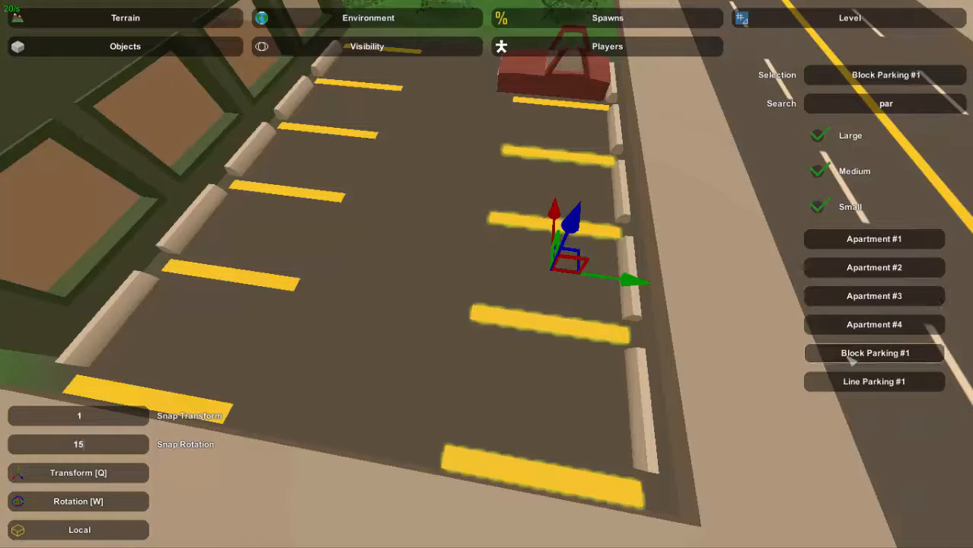
pyautogui.click(411, 331)
pyautogui.press('e')
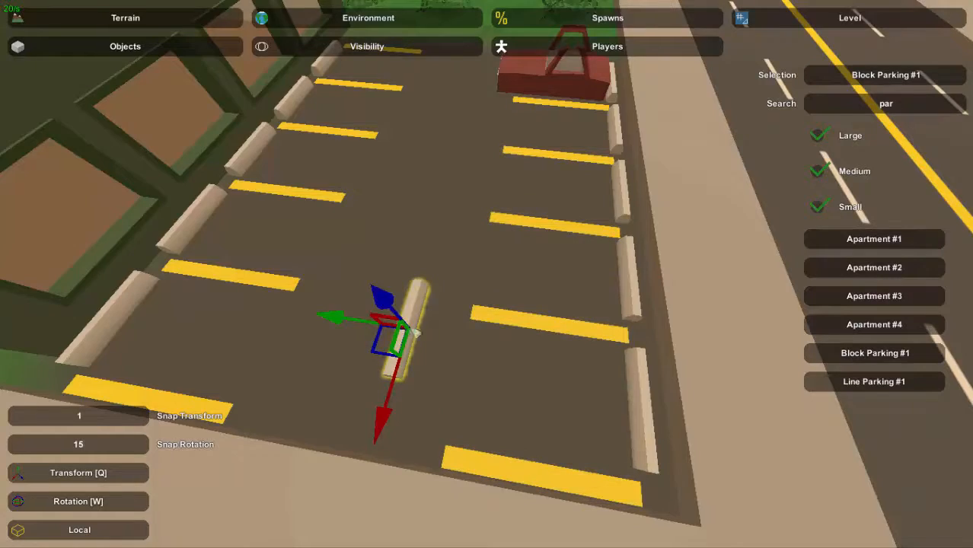
# - Delete the parking block placed in the middle of the lot
pyautogui.press('d')
pyautogui.moveTo(412, 330); pyautogui.dragTo(513, 258, button='right')
pyautogui.press('Delete')
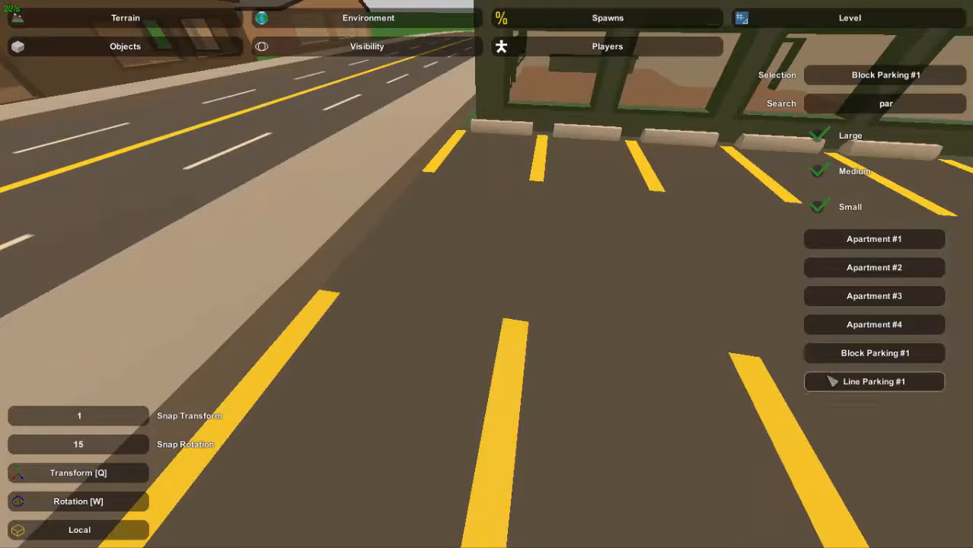
# - Examine the layout of the parking lines and blocks, and select the red car parked beside the grass
pyautogui.moveTo(772, 343); pyautogui.dragTo(867, 364, button='right')
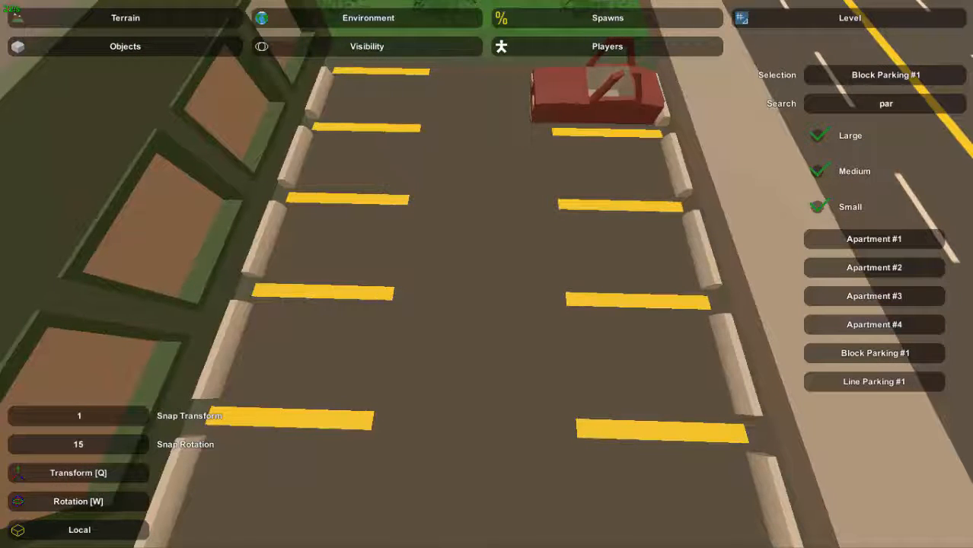
pyautogui.moveTo(486, 274); pyautogui.dragTo(457, 312, button='right')
pyautogui.press('s')
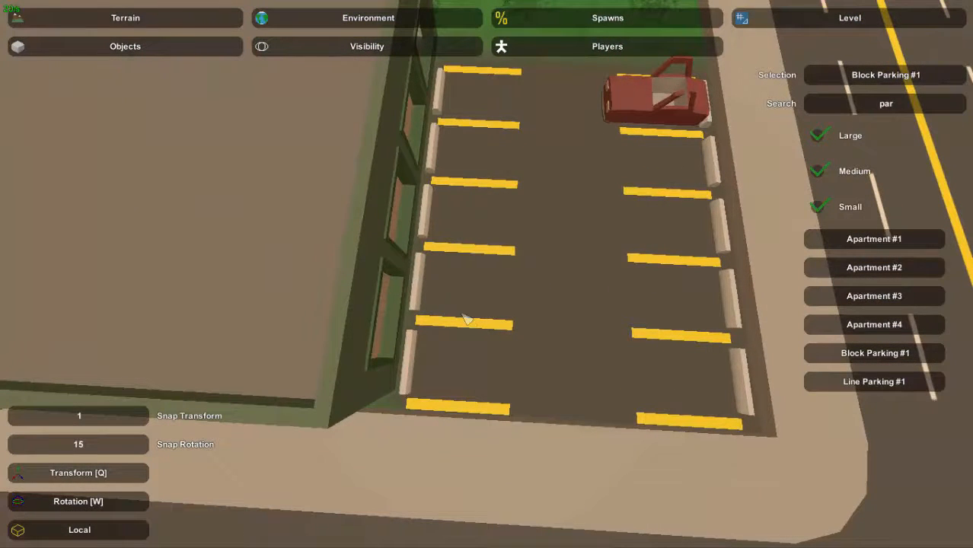
pyautogui.press('d')
pyautogui.moveTo(470, 326); pyautogui.dragTo(323, 335, button='right')
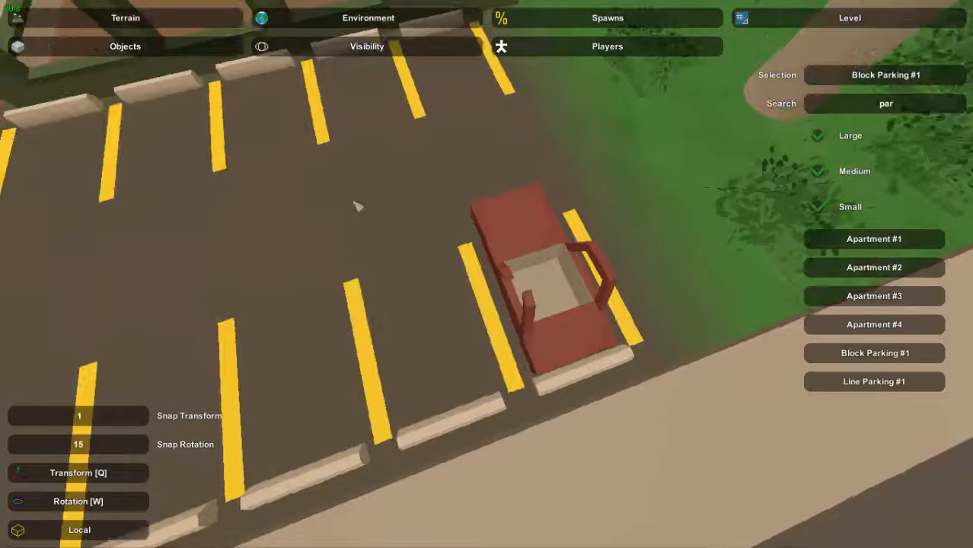
pyautogui.click(568, 294)
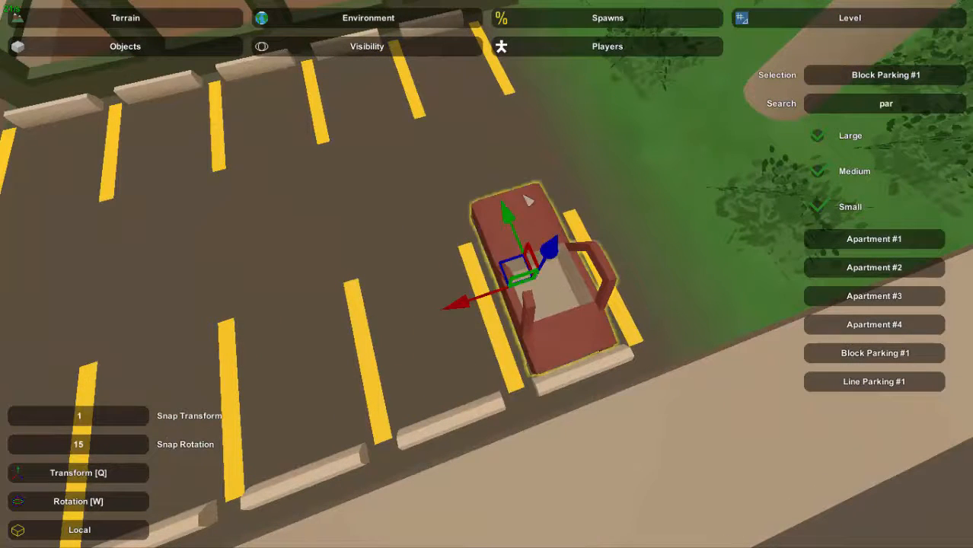
pyautogui.click(410, 184)
pyautogui.press('w')
pyautogui.moveTo(424, 193); pyautogui.dragTo(568, 114, button='right')
pyautogui.click(493, 282)
pyautogui.moveTo(335, 255); pyautogui.dragTo(319, 256)
pyautogui.click(452, 262)
# - Search the objects for "rou" and place a Roundabout #1 on the grass beside the slide
pyautogui.press('s')
pyautogui.moveTo(452, 261); pyautogui.dragTo(565, 411, button='right')
pyautogui.press('s')
pyautogui.press('w')
pyautogui.press('s')
pyautogui.press('a')
pyautogui.press('s')
pyautogui.press('w')
pyautogui.press('w')
pyautogui.press('w')
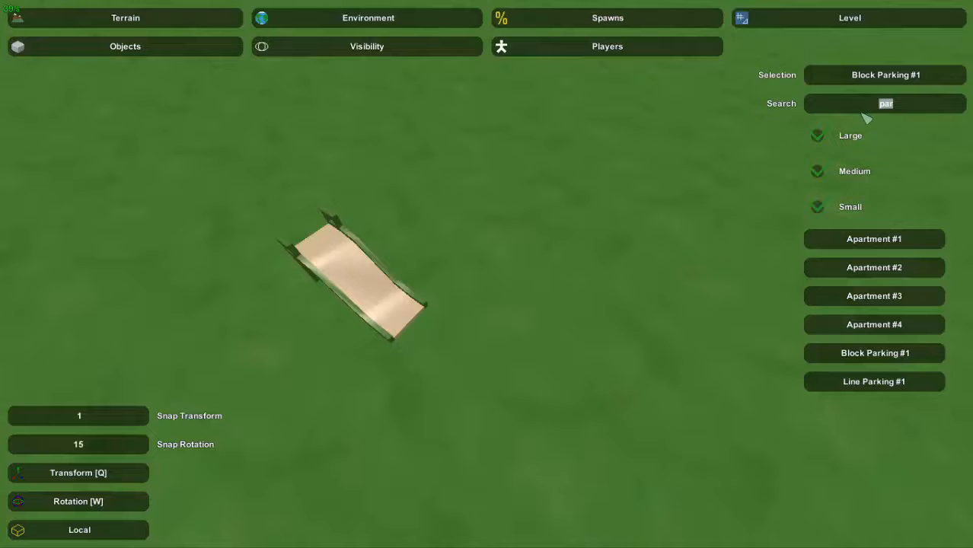
pyautogui.write('r')
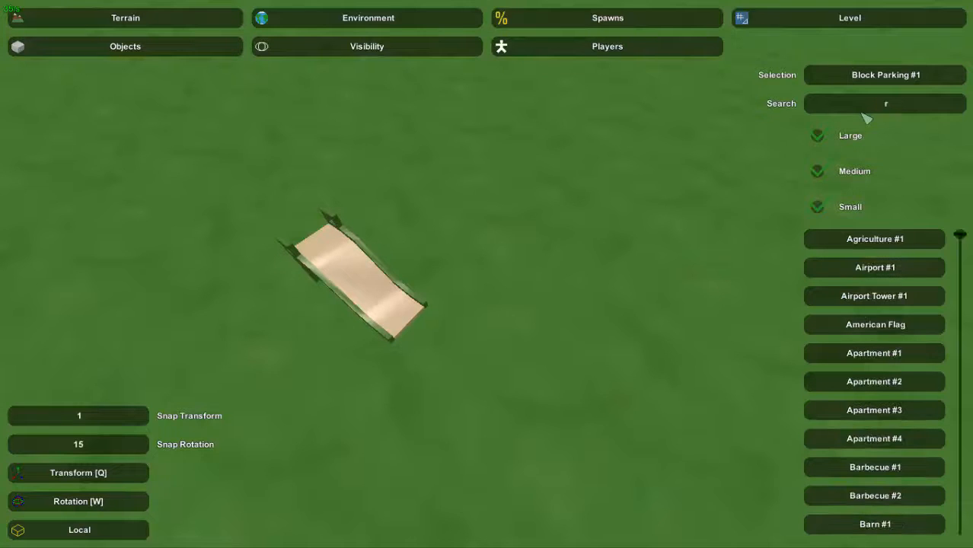
pyautogui.write('o')
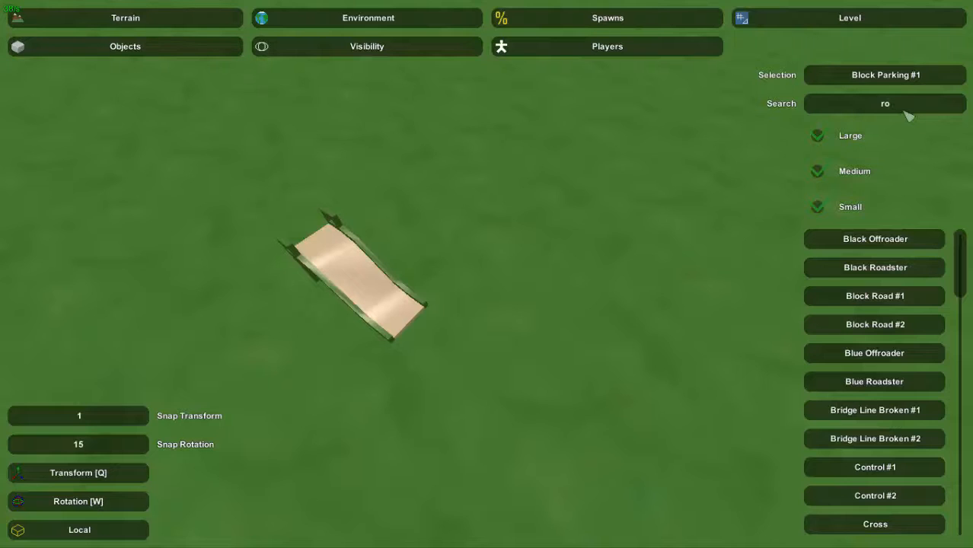
pyautogui.write('u')
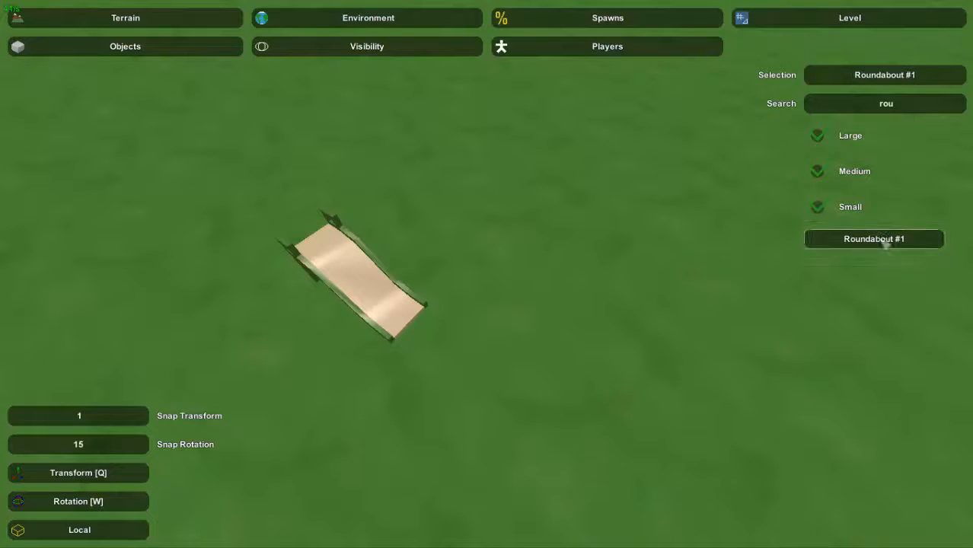
pyautogui.write('e')
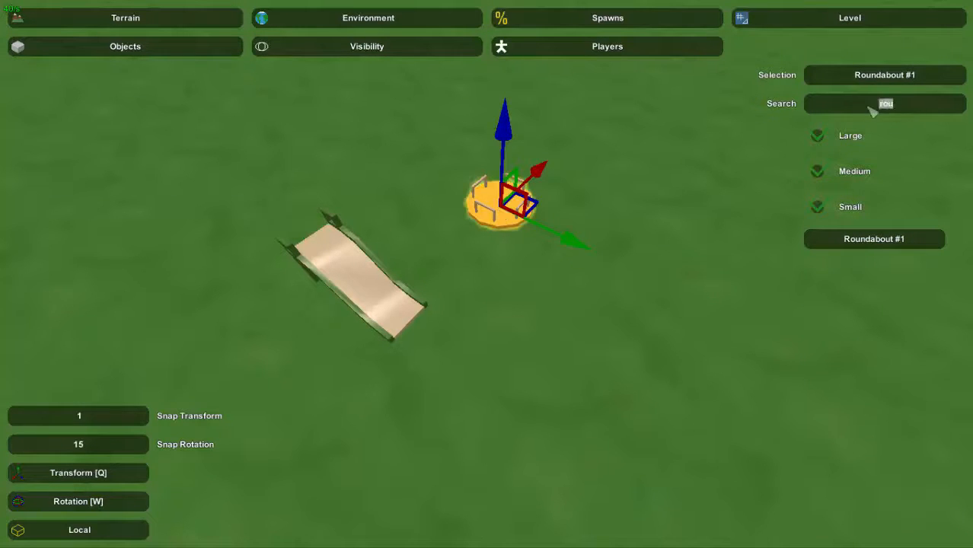
# - Search the objects for "ju" and place a Junglegym #1 on the grass beside the roundabout
pyautogui.press('BackSpace')
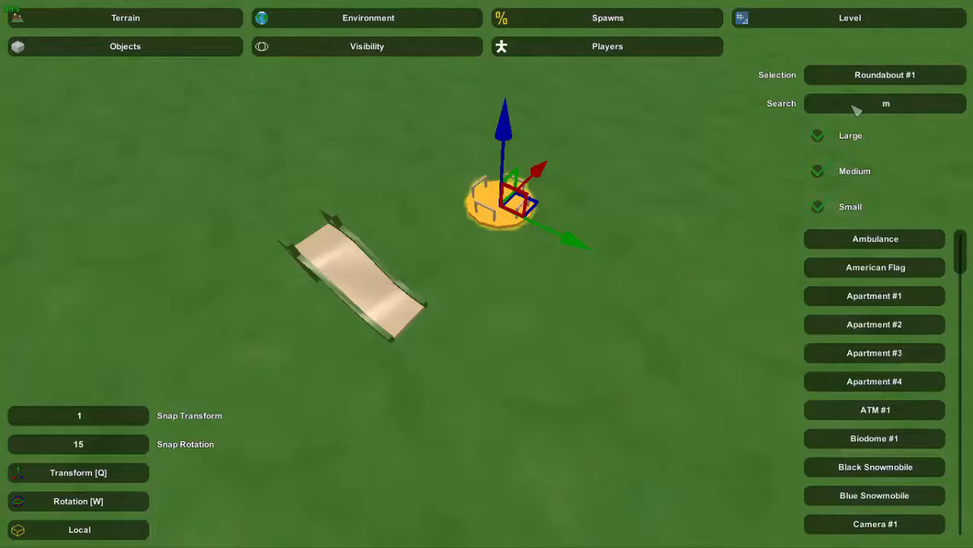
pyautogui.write('ju')
pyautogui.click(891, 242)
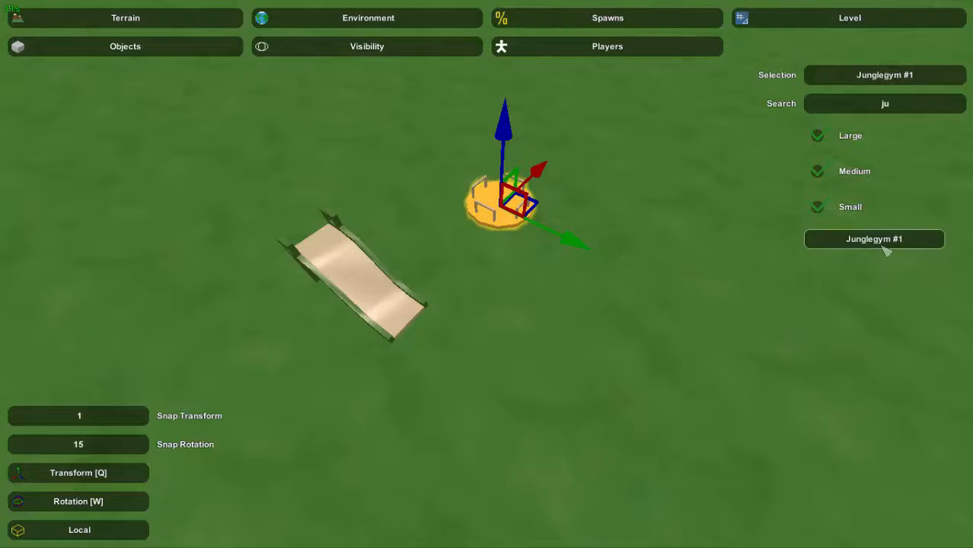
pyautogui.press('e')
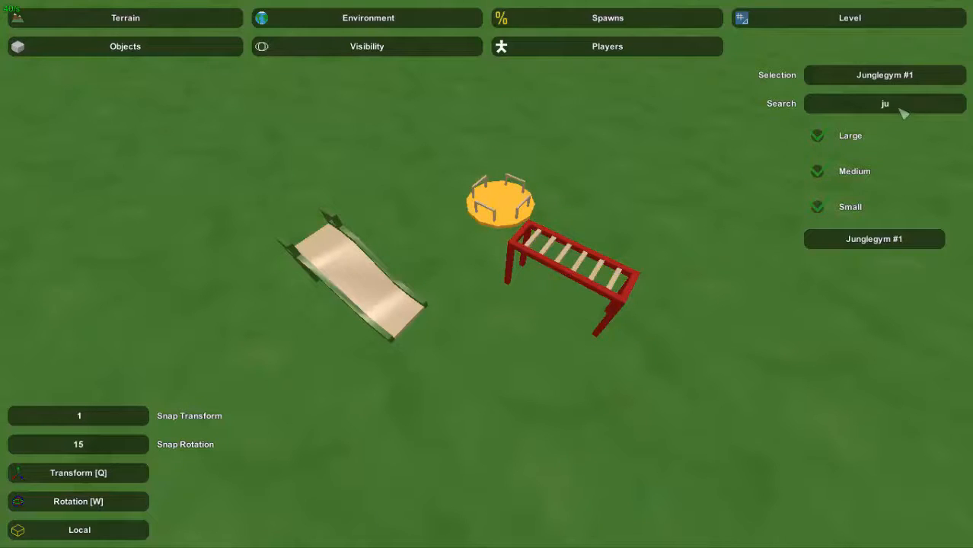
# - Search the objects for "sw" and place a Swings #1 on the grass near the jungle gym
pyautogui.write('s')
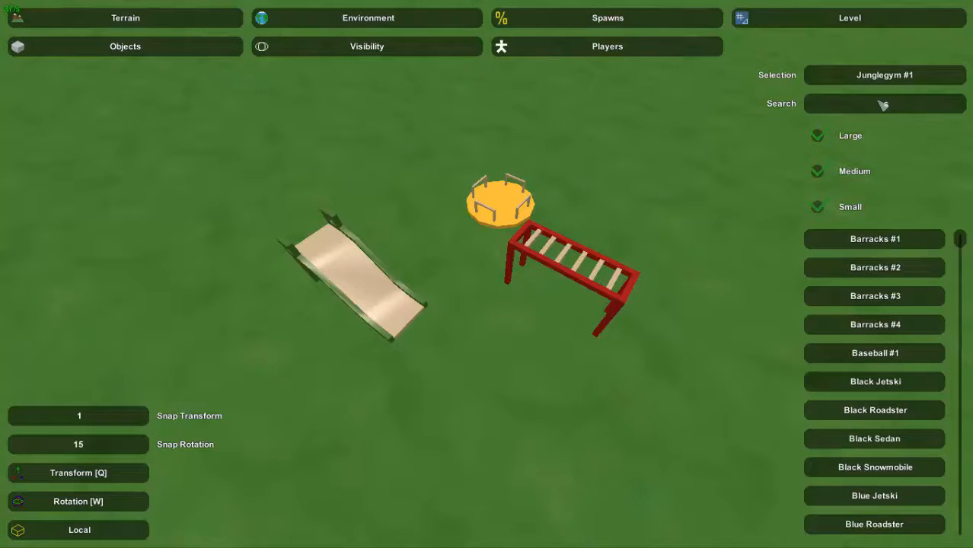
pyautogui.write('w')
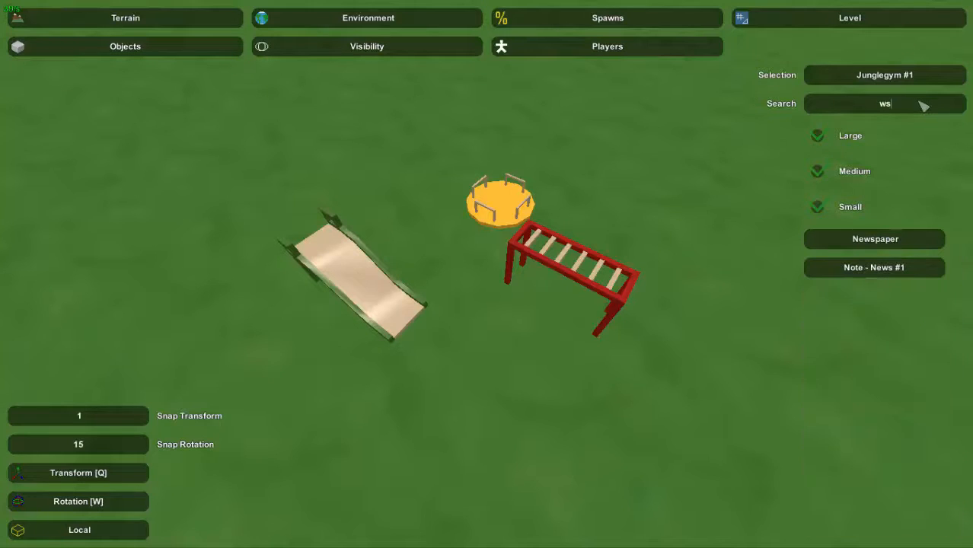
pyautogui.press('BackSpace')
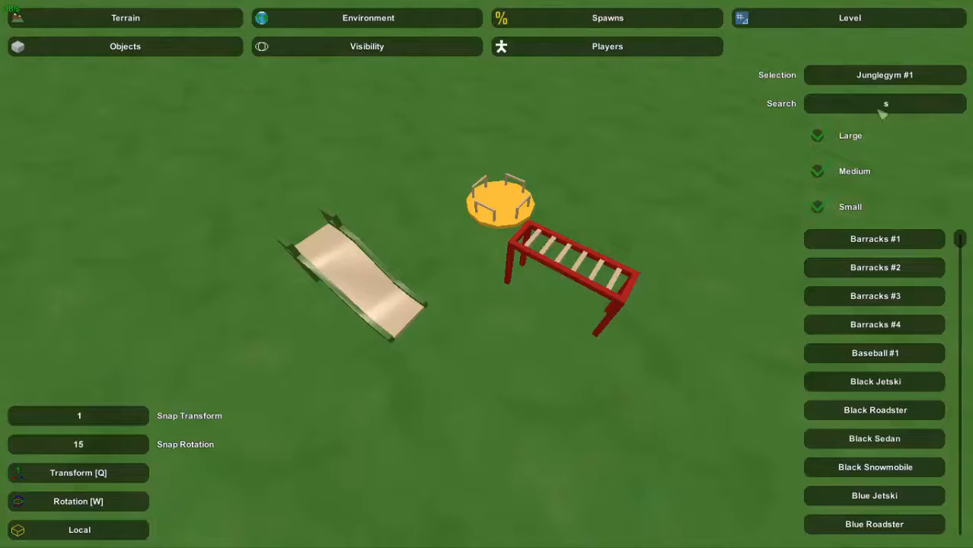
pyautogui.write('w')
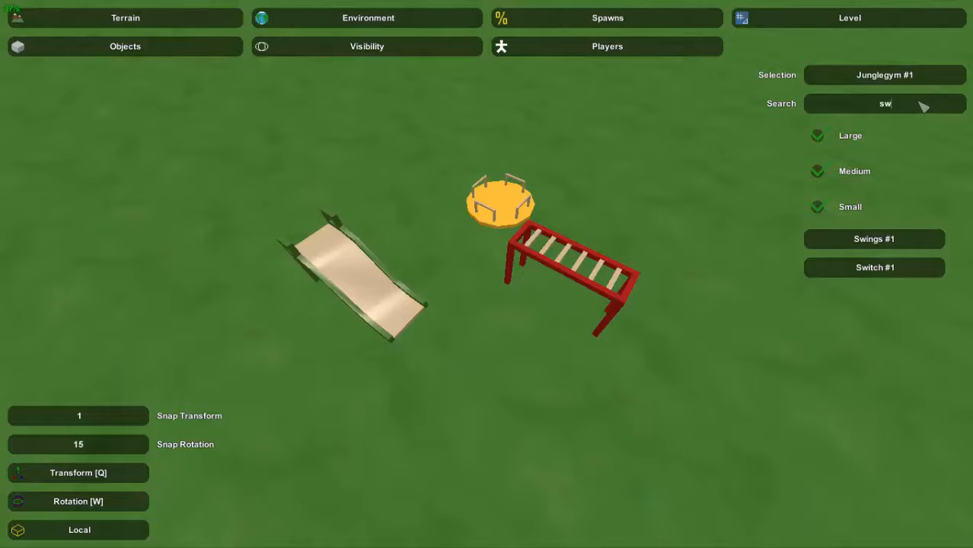
pyautogui.click(905, 238)
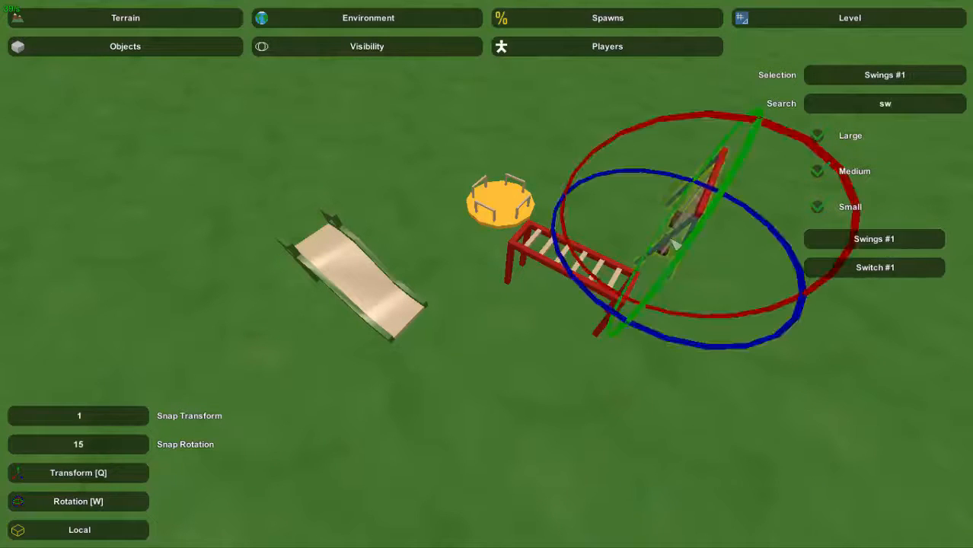
pyautogui.click(631, 488)
# - Rotate the slide and move it away from the jungle gym, closer to the beige house
pyautogui.moveTo(631, 489); pyautogui.dragTo(738, 469, button='right')
pyautogui.press('w')
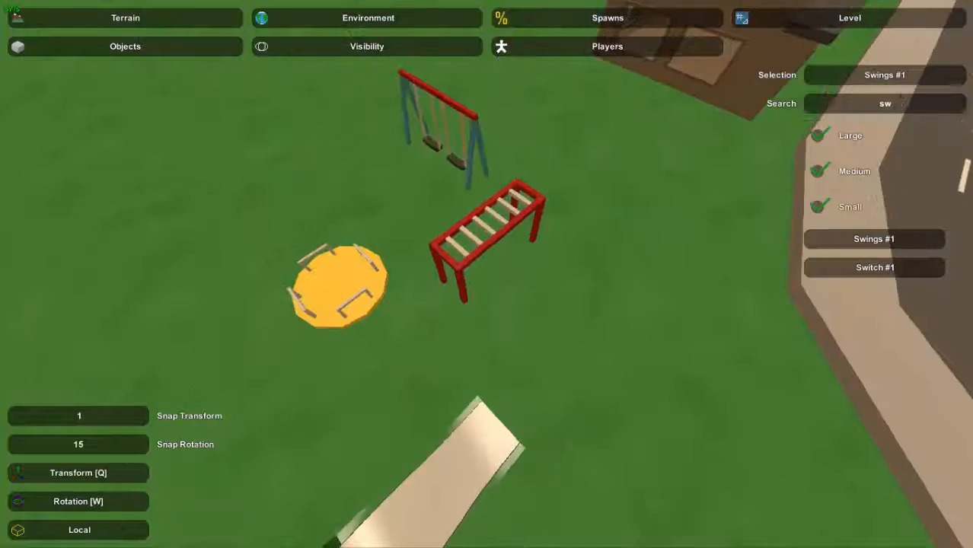
pyautogui.moveTo(519, 275); pyautogui.dragTo(685, 244, button='right')
pyautogui.press('s')
pyautogui.click(491, 286)
pyautogui.moveTo(526, 387); pyautogui.dragTo(556, 382)
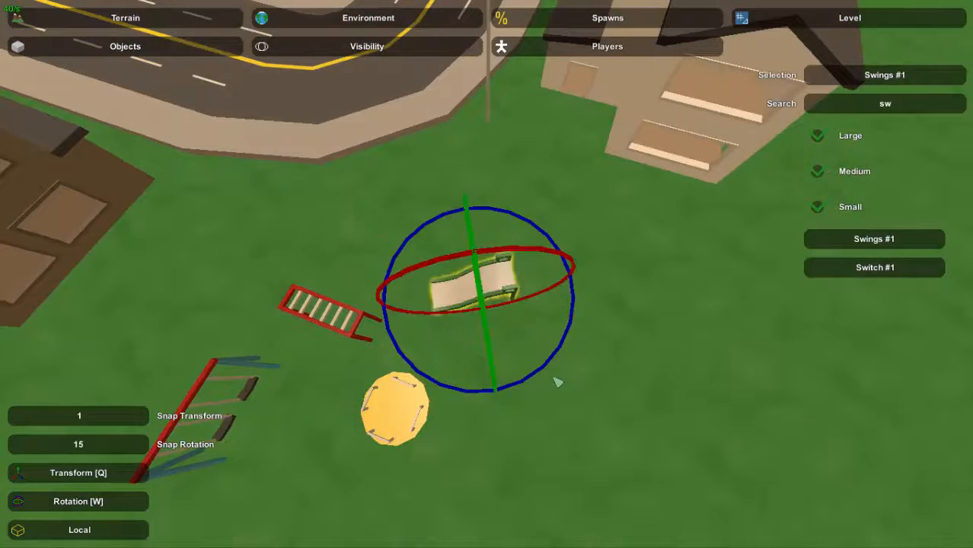
pyautogui.press('q')
pyautogui.press('e')
pyautogui.click(509, 340)
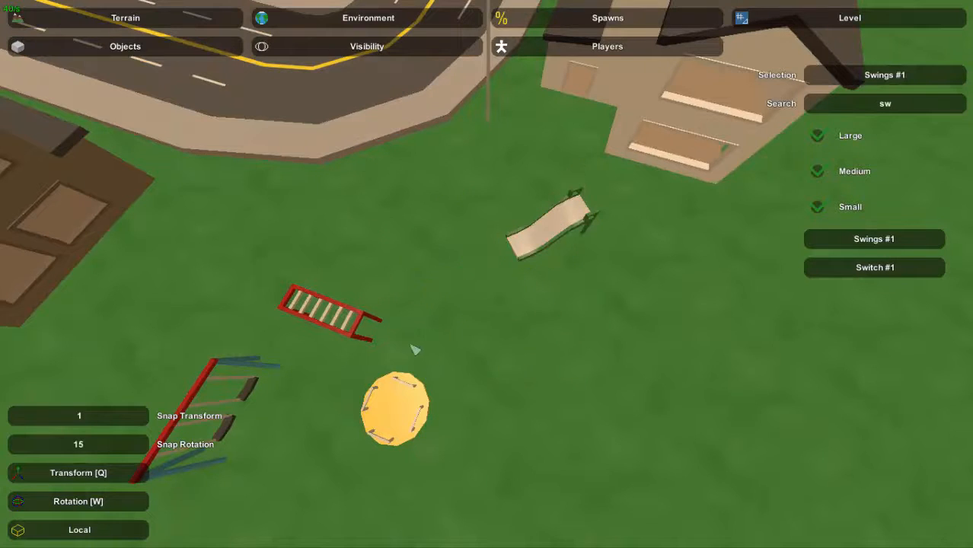
# - Spread out the playground by moving the roundabout away from the swings and shifting the jungle gym toward the road
pyautogui.click(411, 401)
pyautogui.press('e')
pyautogui.click(353, 316)
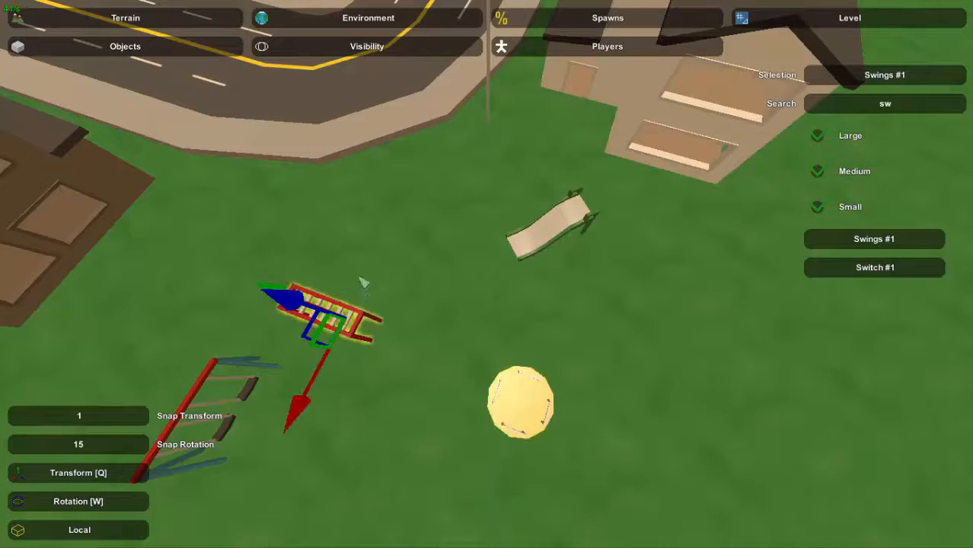
pyautogui.press('e')
pyautogui.click(341, 371)
pyautogui.moveTo(341, 373); pyautogui.dragTo(486, 277, button='right')
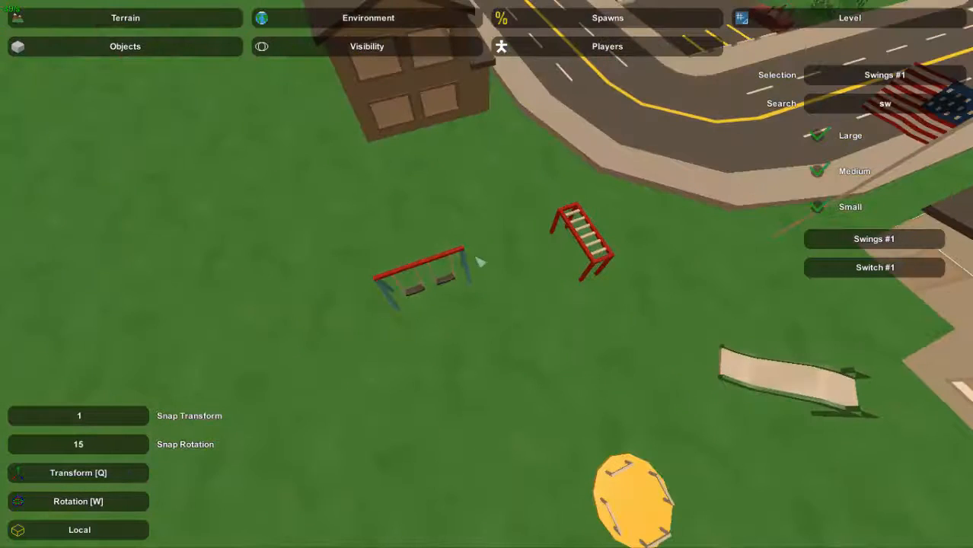
# - Rotate the swings and shift them along their length, away from the brown house and toward the open grass
pyautogui.click(466, 272)
pyautogui.press('w')
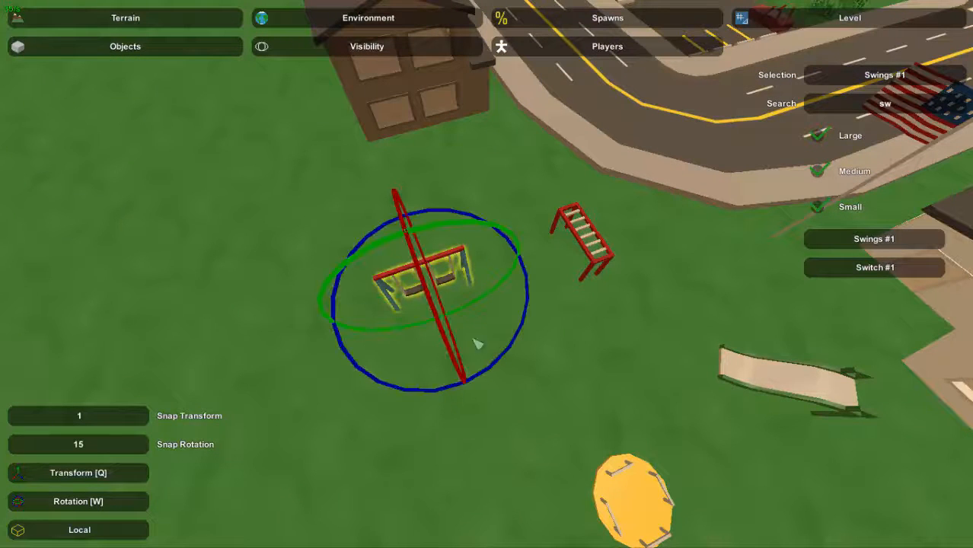
pyautogui.moveTo(495, 365); pyautogui.dragTo(520, 360)
pyautogui.click(513, 364)
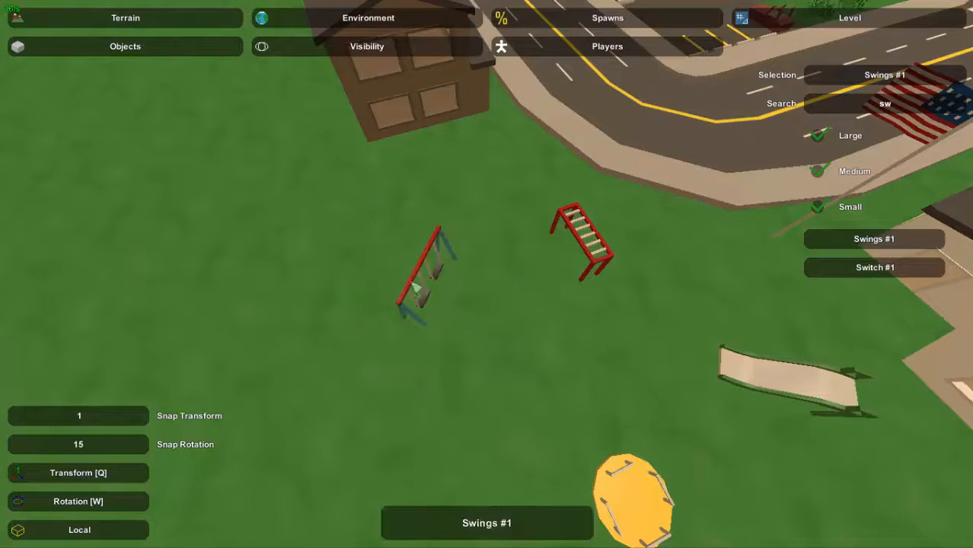
pyautogui.click(416, 287)
pyautogui.press('q')
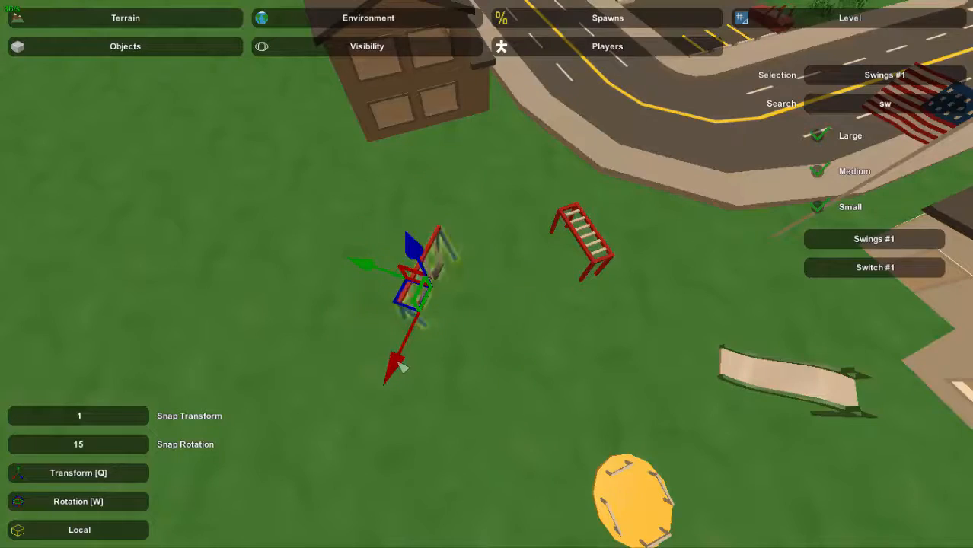
pyautogui.moveTo(400, 364); pyautogui.dragTo(333, 492)
pyautogui.click(464, 382)
# - Paint the Road material over the grass strip between the green building and the neighbouring cream-edged building
pyautogui.moveTo(464, 386); pyautogui.dragTo(498, 224, button='right')
pyautogui.press('s')
pyautogui.moveTo(415, 242); pyautogui.dragTo(655, 247, button='right')
pyautogui.press('w')
pyautogui.press('a')
pyautogui.press('w')
pyautogui.press('w')
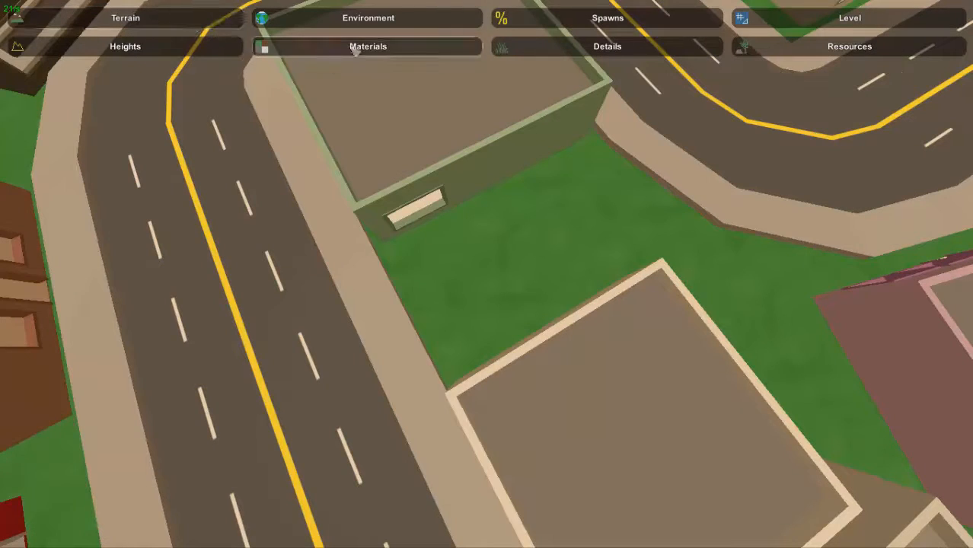
pyautogui.click(358, 50)
pyautogui.moveTo(453, 220)
pyautogui.mouseDown(button='right')
pyautogui.moveTo(502, 245)
pyautogui.moveTo(491, 228)
pyautogui.moveTo(494, 280)
pyautogui.mouseUp(button='right')
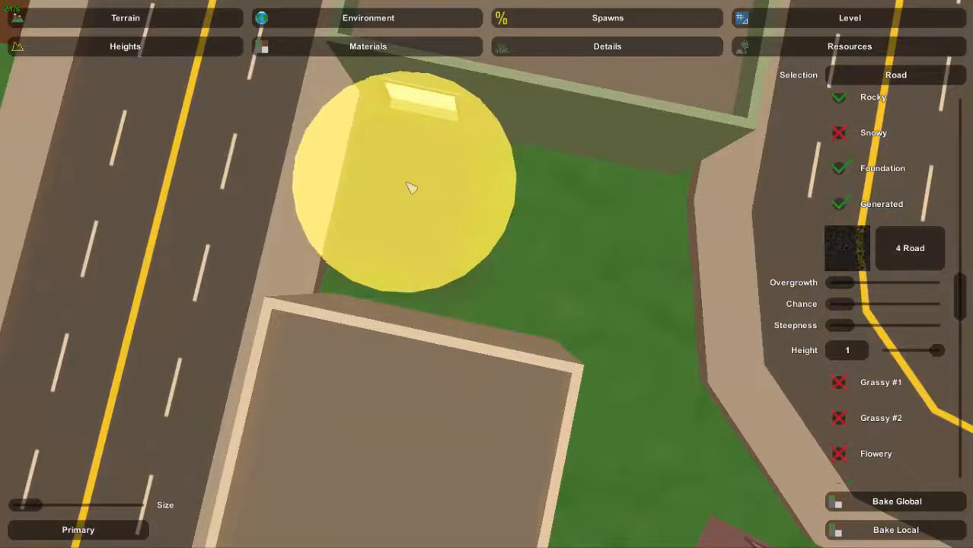
pyautogui.moveTo(411, 188)
pyautogui.mouseDown()
pyautogui.moveTo(649, 235)
pyautogui.moveTo(626, 242)
pyautogui.moveTo(417, 209)
pyautogui.moveTo(476, 225)
pyautogui.mouseUp()
pyautogui.moveTo(476, 225)
pyautogui.mouseDown(button='right')
pyautogui.moveTo(579, 213)
pyautogui.moveTo(632, 152)
pyautogui.mouseUp(button='right')
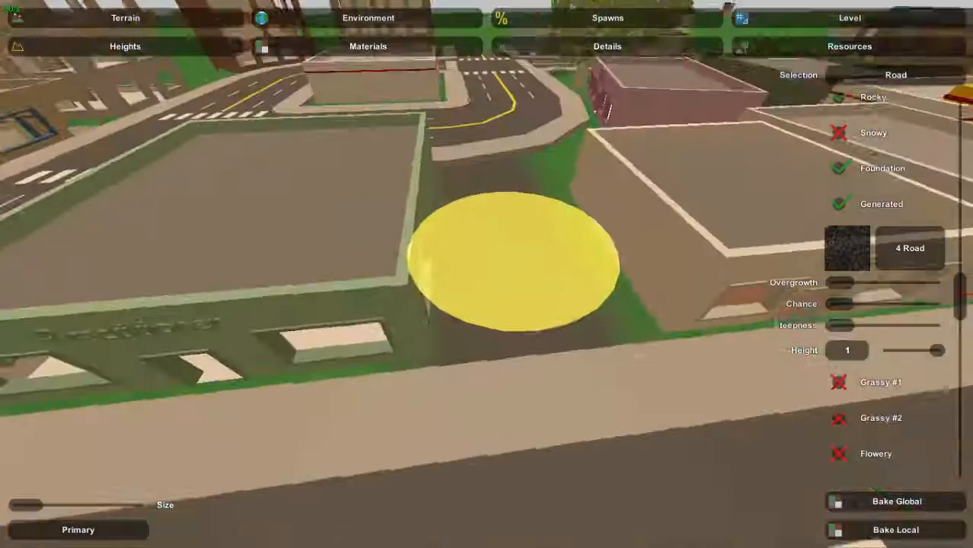
pyautogui.press('w')
pyautogui.moveTo(513, 262); pyautogui.dragTo(571, 229, button='right')
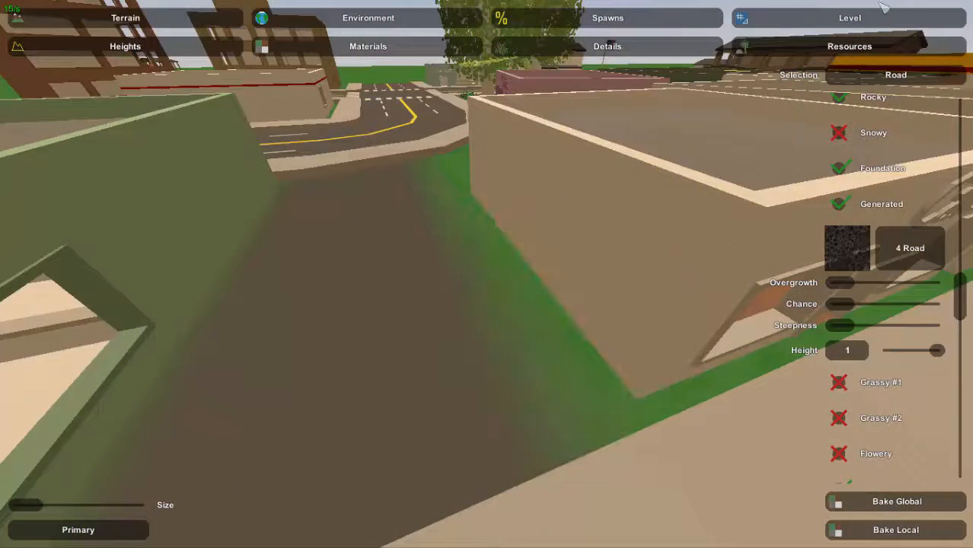
# - Return to level editing and examine the painted alley, the adjoining road bend and the green corner building
pyautogui.click(849, 18)
pyautogui.moveTo(623, 104); pyautogui.dragTo(643, 157, button='right')
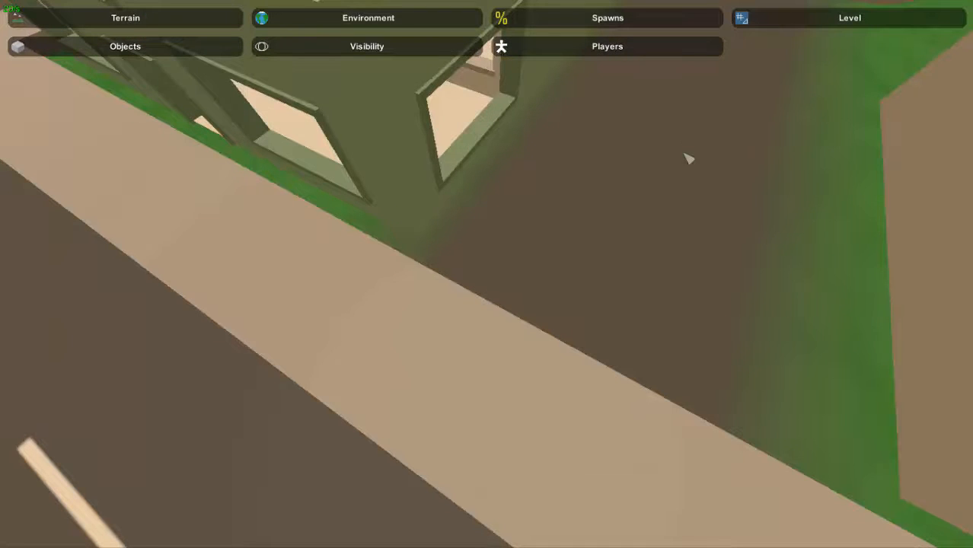
pyautogui.moveTo(685, 154); pyautogui.dragTo(586, 209, button='right')
pyautogui.press('w')
pyautogui.press('s')
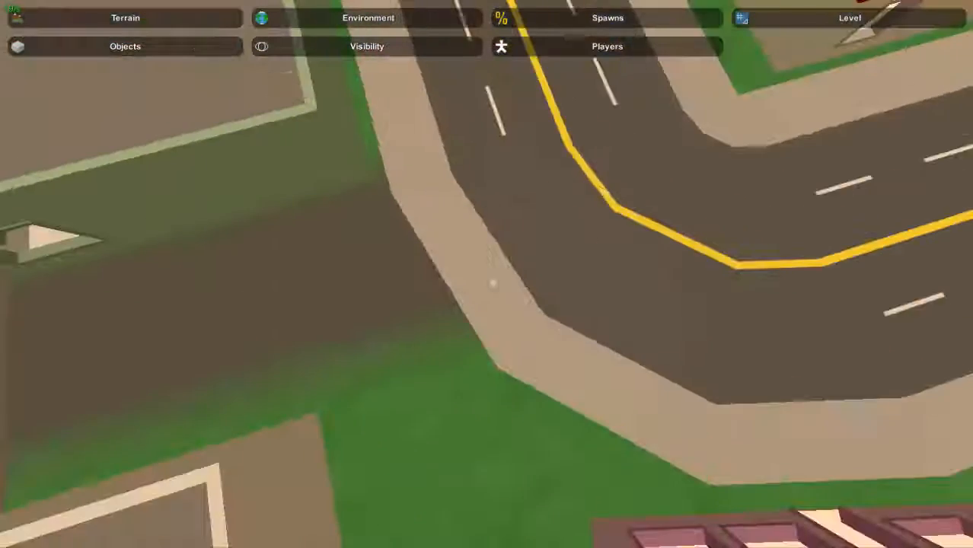
pyautogui.moveTo(558, 262); pyautogui.dragTo(602, 85, button='right')
pyautogui.press('w')
pyautogui.press('w')
pyautogui.moveTo(281, 467); pyautogui.dragTo(221, 495, button='right')
pyautogui.press('s')
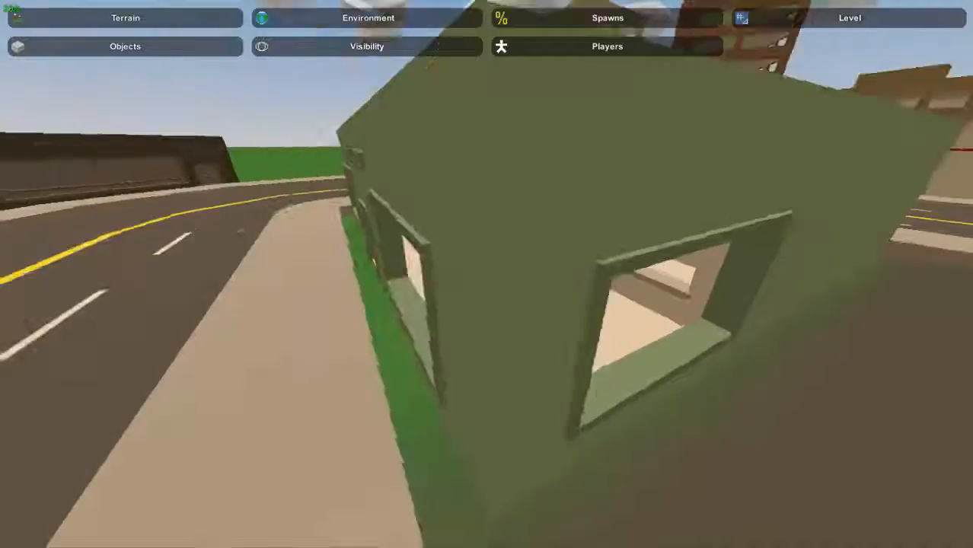
pyautogui.press('a')
pyautogui.moveTo(486, 274); pyautogui.dragTo(617, 252, button='right')
pyautogui.press('s')
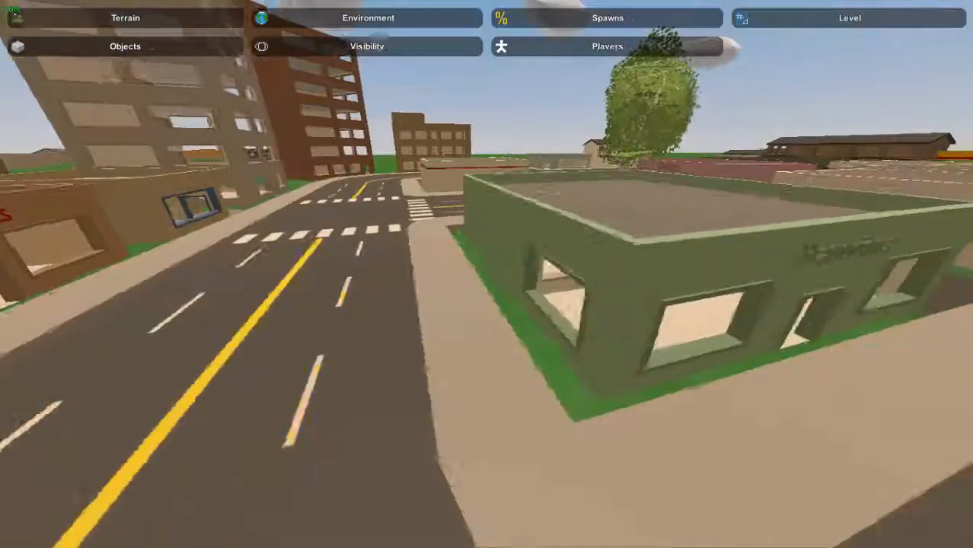
# - Examine the whole town layout from above, including the ring road and the buildings scattered around it
pyautogui.press('d')
pyautogui.moveTo(486, 274); pyautogui.dragTo(454, 213, button='right')
pyautogui.press('s')
pyautogui.press('d')
pyautogui.press('a')
pyautogui.press('w')
pyautogui.press('w')
pyautogui.press('s')
pyautogui.press('w')
pyautogui.press('s')
pyautogui.press('s')
pyautogui.press('w')
pyautogui.moveTo(487, 274); pyautogui.dragTo(633, 326, button='right')
pyautogui.press('s')
pyautogui.press('w')
pyautogui.press('s')
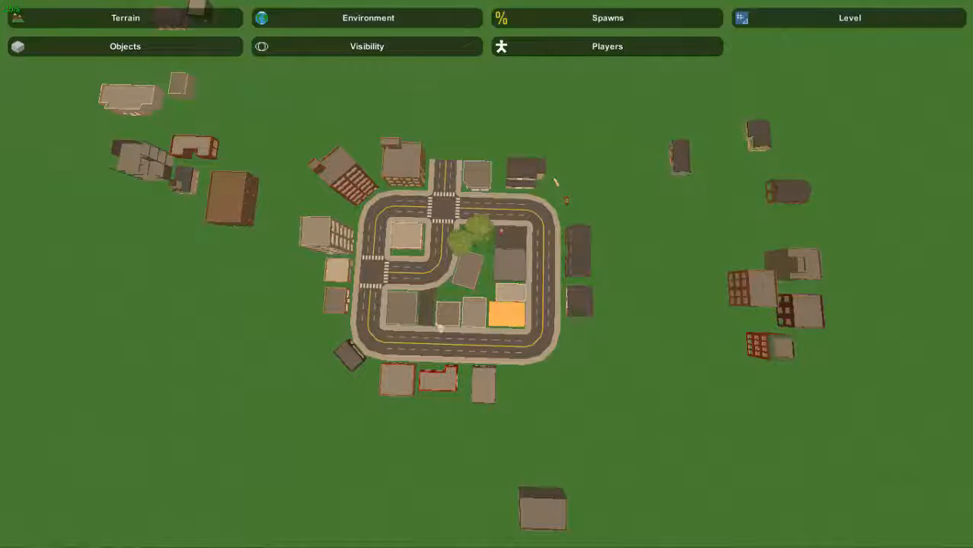
# - Examine the buildings along the outer road, from the crosswalk junction around the corner to the fire station
pyautogui.moveTo(501, 329); pyautogui.dragTo(251, 295, button='right')
pyautogui.press('w')
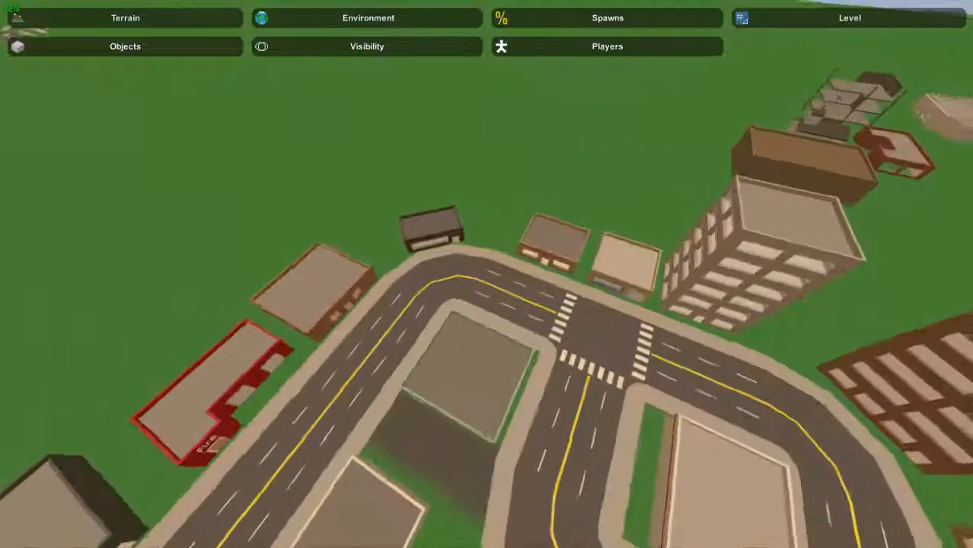
pyautogui.press('w')
pyautogui.press('d')
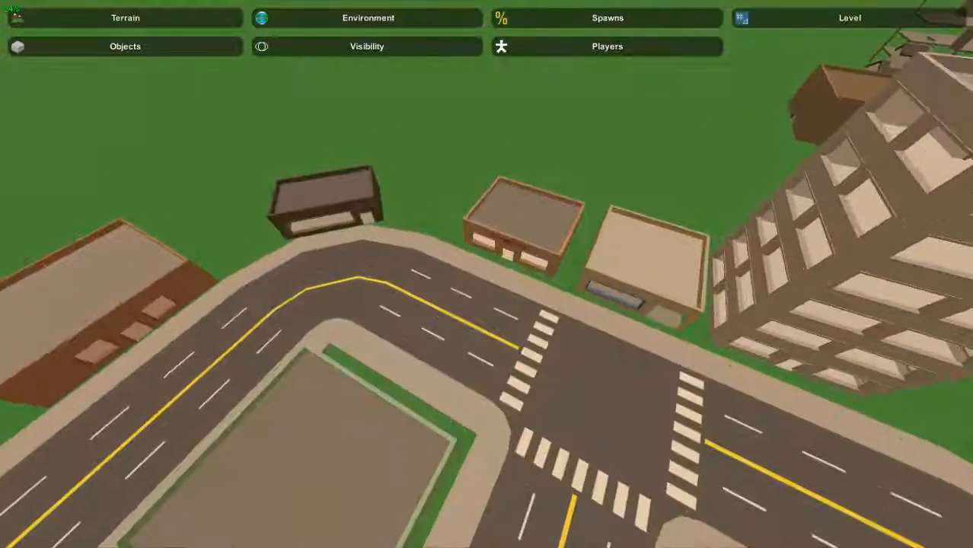
pyautogui.press('w')
pyautogui.moveTo(488, 274); pyautogui.dragTo(319, 236, button='right')
pyautogui.press('a')
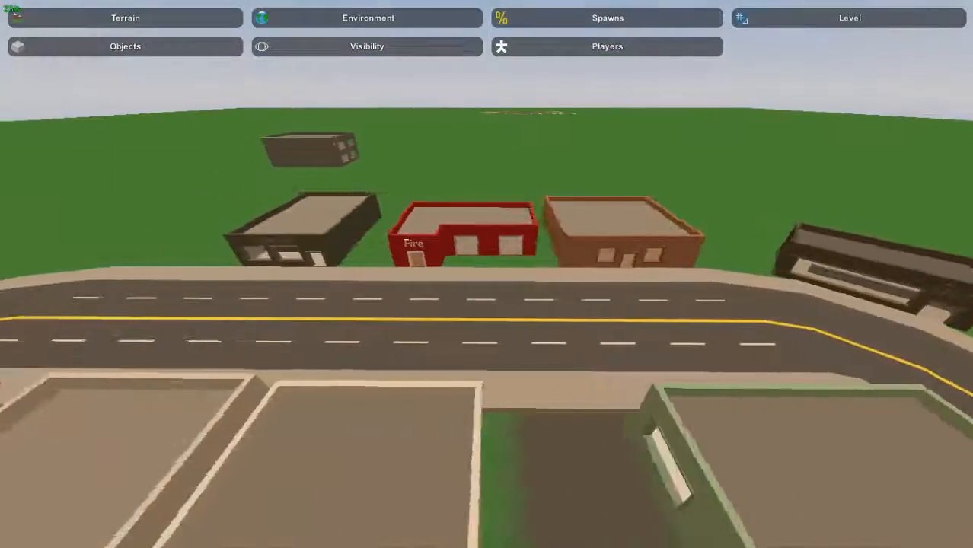
pyautogui.moveTo(487, 274); pyautogui.dragTo(533, 396, button='right')
pyautogui.press('d')
pyautogui.press('s')
pyautogui.press('w')
pyautogui.press('a')
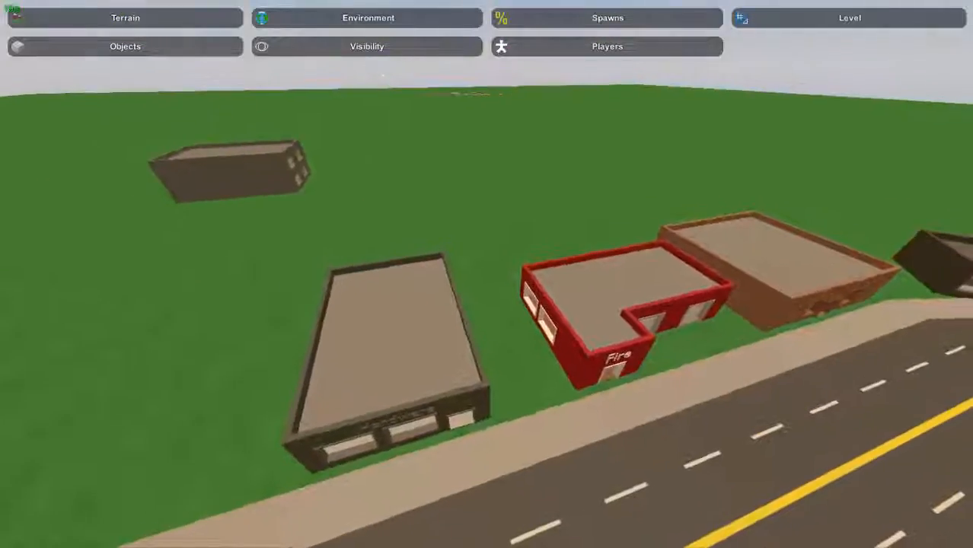
pyautogui.moveTo(487, 274); pyautogui.dragTo(685, 266, button='right')
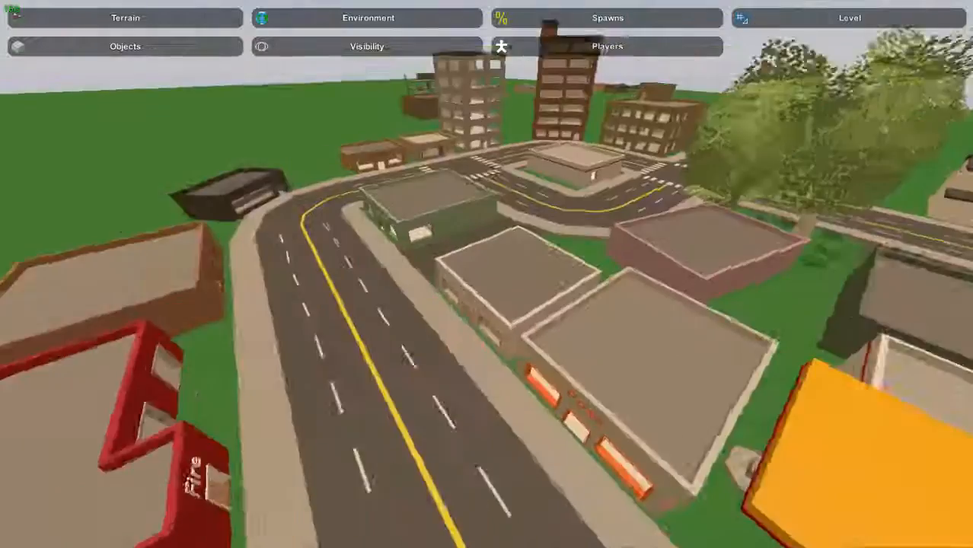
# - Examine the storefronts beside the painted alley, the playground corner, and the parking lot next to the large tree
pyautogui.press('w')
pyautogui.moveTo(487, 274); pyautogui.dragTo(616, 288, button='right')
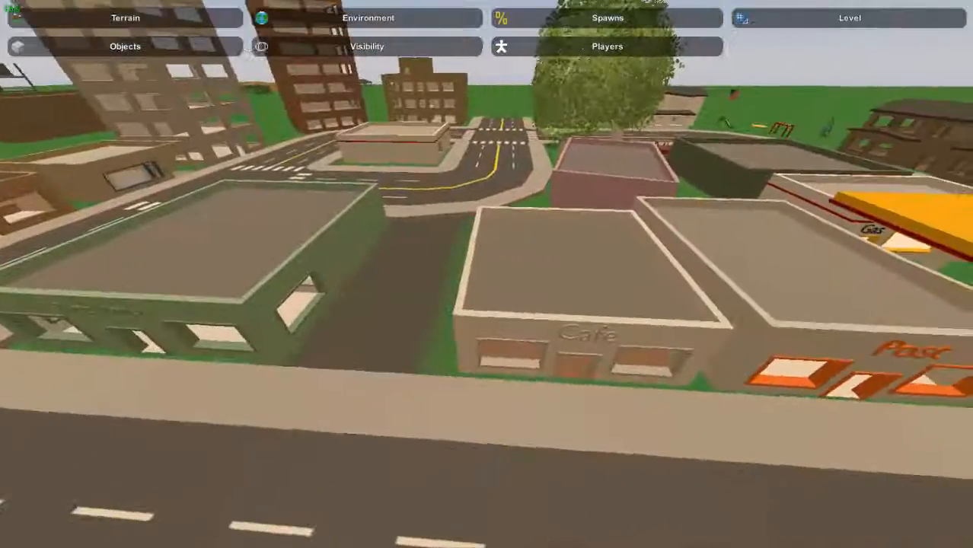
pyautogui.press('w')
pyautogui.moveTo(184, 352); pyautogui.dragTo(190, 302, button='right')
pyautogui.press('w')
pyautogui.moveTo(487, 274); pyautogui.dragTo(525, 411, button='right')
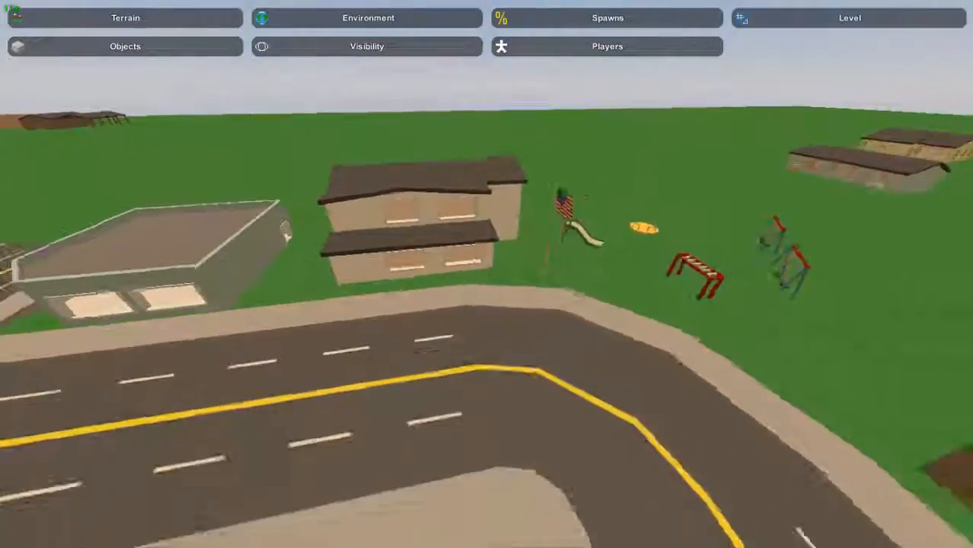
pyautogui.moveTo(487, 274); pyautogui.dragTo(853, 274, button='right')
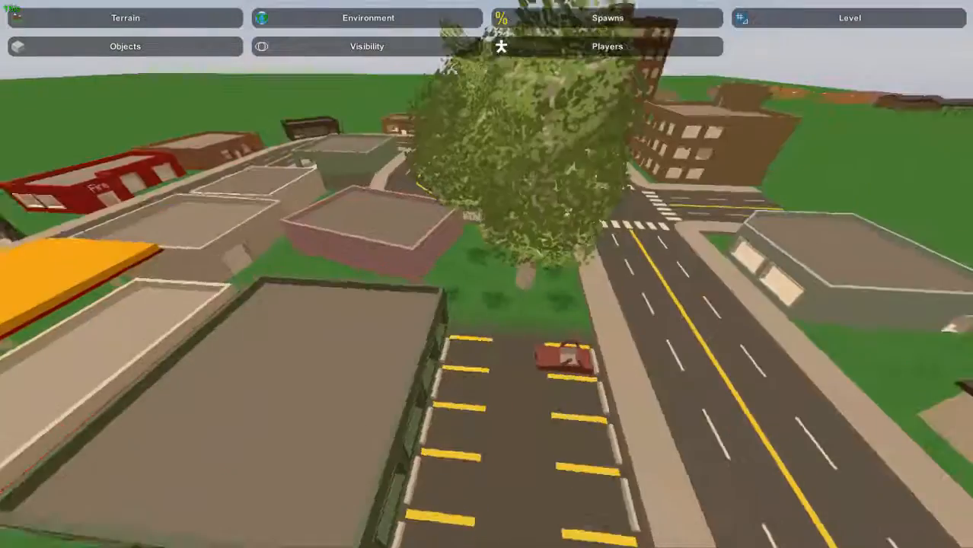
pyautogui.press('a')
pyautogui.moveTo(488, 274); pyautogui.dragTo(670, 202, button='right')
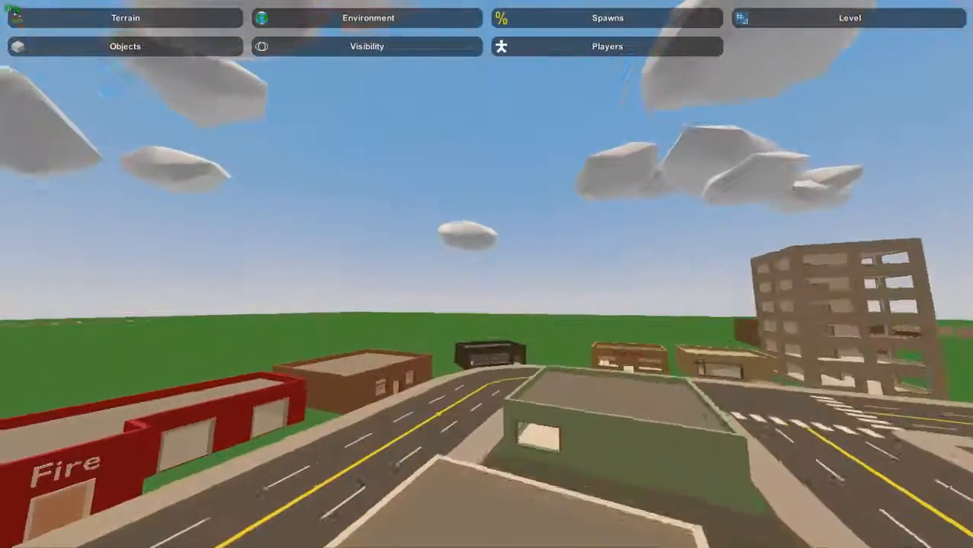
# - Review the finished town from overhead, from the inner block and painted alley out to the full road loop and surrounding buildings
pyautogui.press('w')
pyautogui.moveTo(488, 274); pyautogui.dragTo(917, 342, button='right')
pyautogui.press('s')
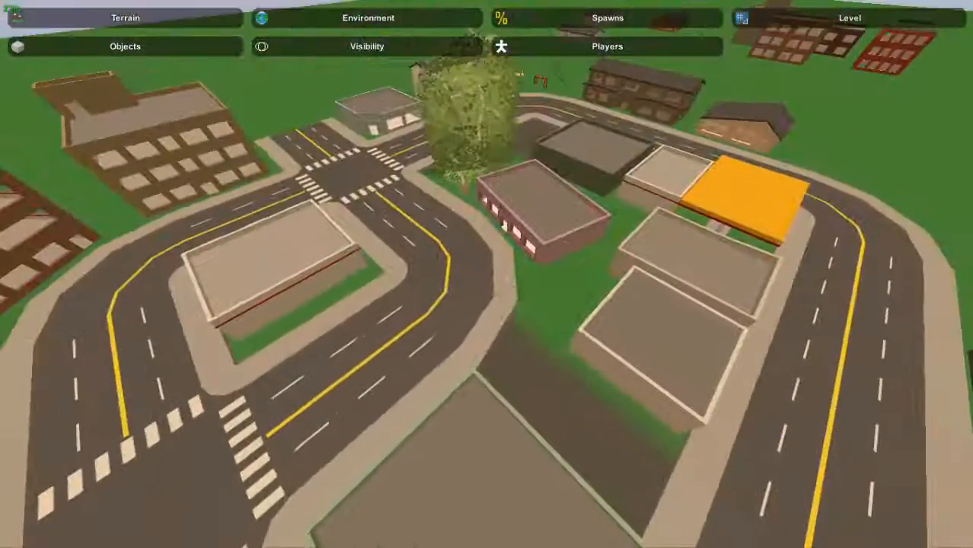
pyautogui.moveTo(487, 274); pyautogui.dragTo(761, 263, button='right')
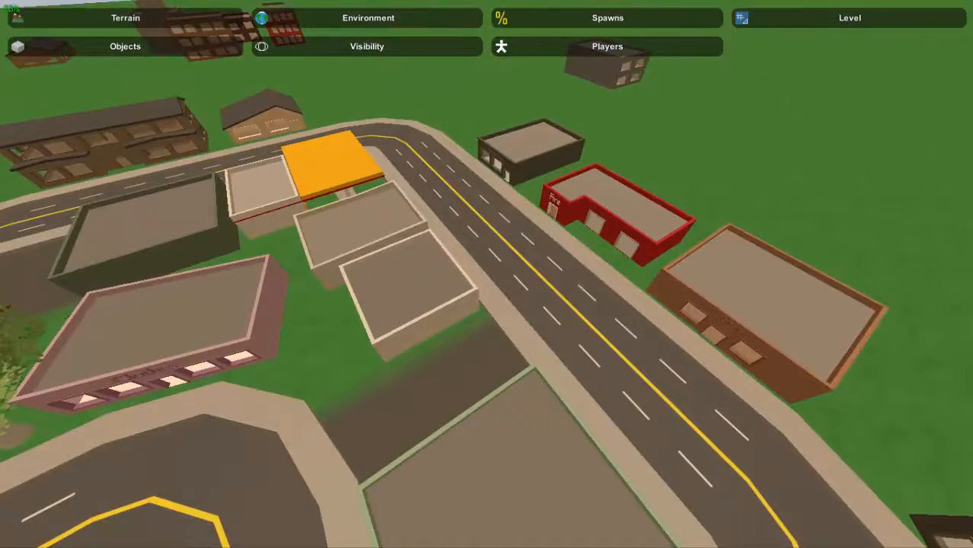
pyautogui.press('s')
pyautogui.moveTo(487, 274)
pyautogui.mouseDown(button='right')
pyautogui.moveTo(476, 312)
pyautogui.moveTo(221, 323)
pyautogui.moveTo(46, 297)
pyautogui.moveTo(871, 230)
pyautogui.moveTo(175, 209)
pyautogui.moveTo(76, 289)
pyautogui.moveTo(19, 285)
pyautogui.moveTo(921, 365)
pyautogui.moveTo(746, 328)
pyautogui.moveTo(693, 358)
pyautogui.moveTo(472, 331)
pyautogui.moveTo(381, 226)
pyautogui.moveTo(480, 274)
pyautogui.mouseUp(button='right')
pyautogui.press('a')
pyautogui.press('d')
pyautogui.press('a')
pyautogui.press('w')
pyautogui.press('s')
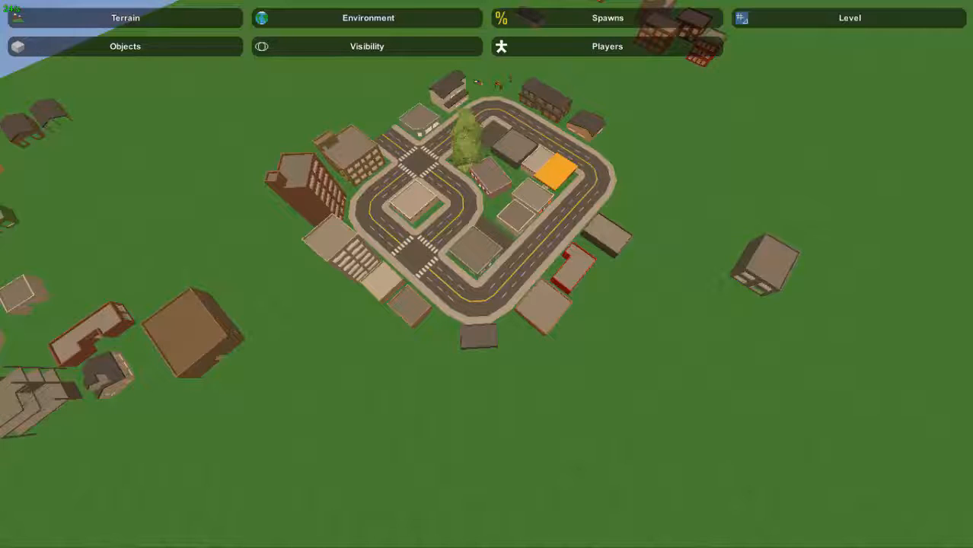
pyautogui.moveTo(487, 274); pyautogui.dragTo(490, 269, button='right')
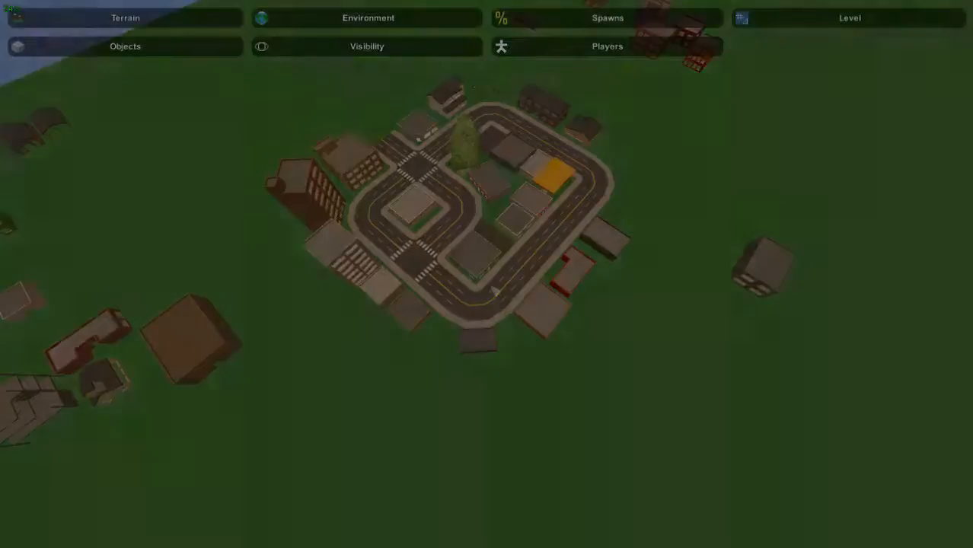